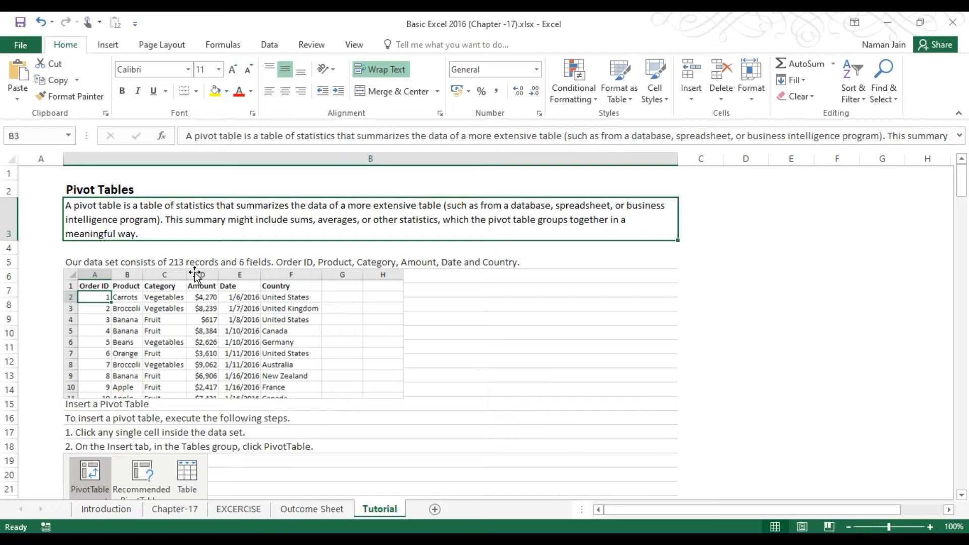
# Step: Open the EXCERCISE sheet and examine the data set's column headers from Date through Profit
pyautogui.click(247, 509)
pyautogui.click(35, 169)
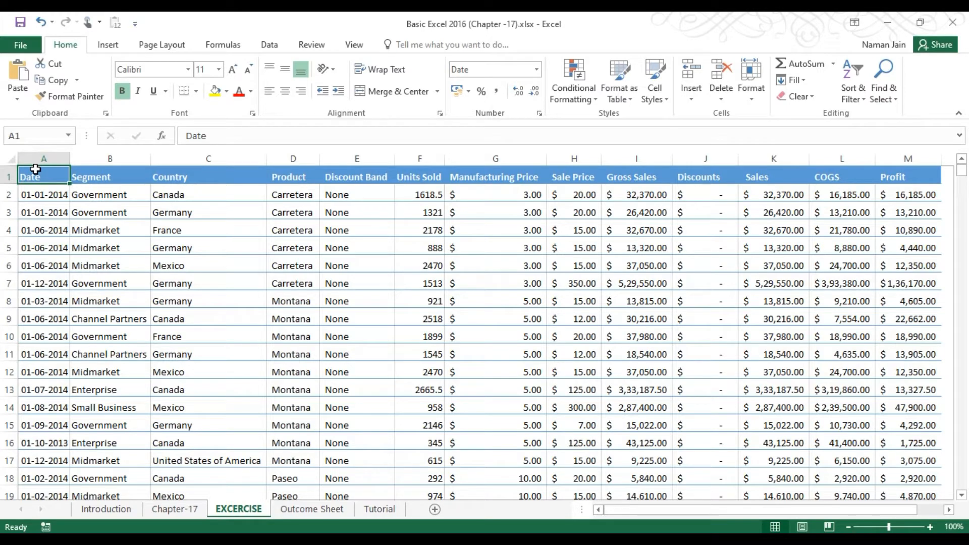
pyautogui.click(106, 176)
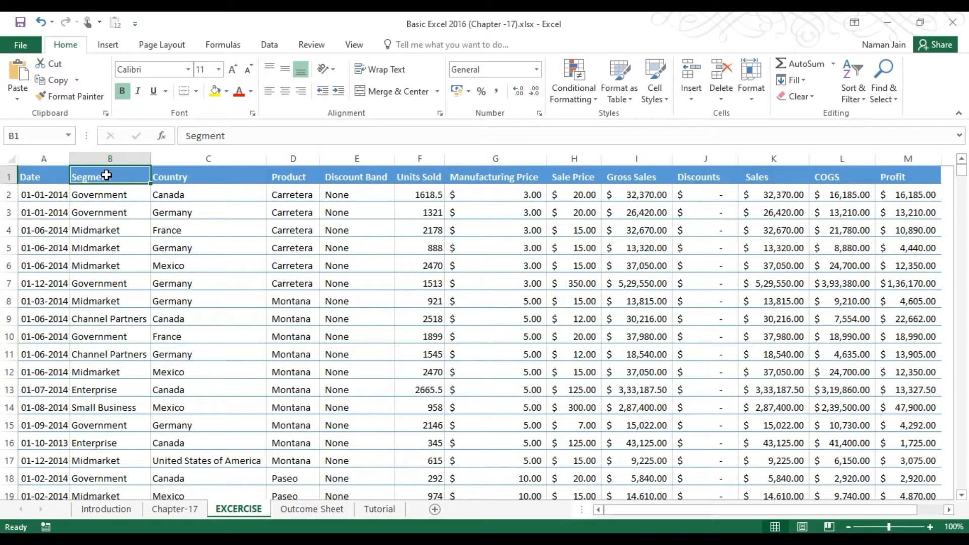
pyautogui.press('Right')
pyautogui.press('Right')
pyautogui.press('Right')
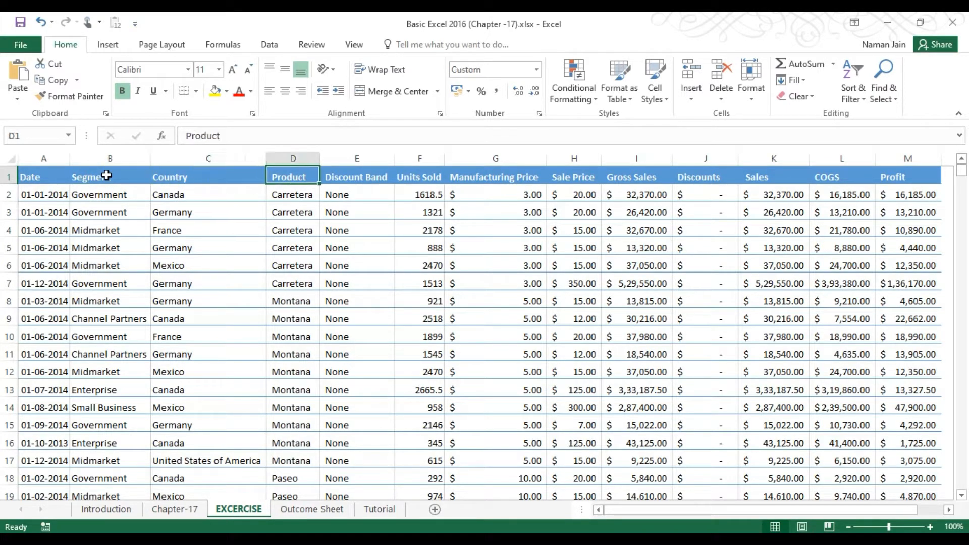
pyautogui.press('Right')
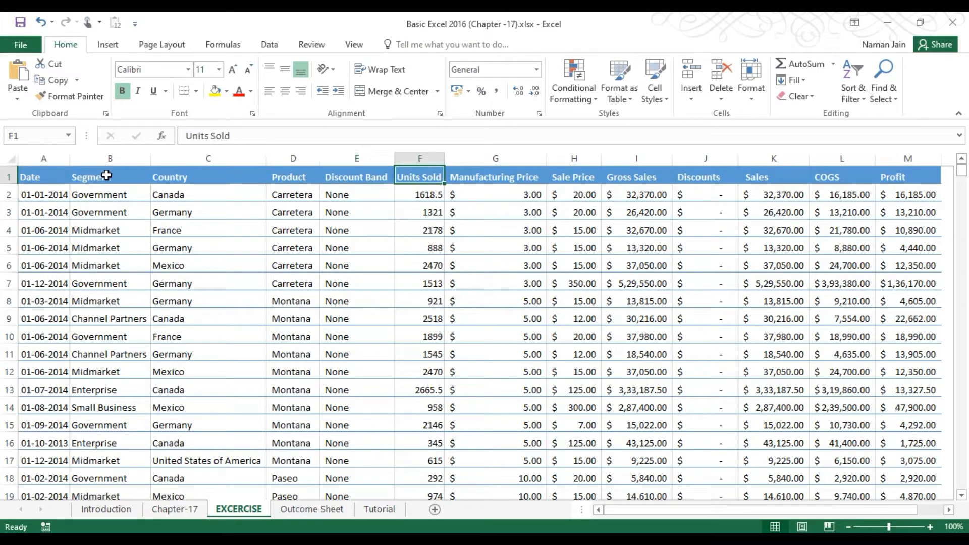
pyautogui.press('Right')
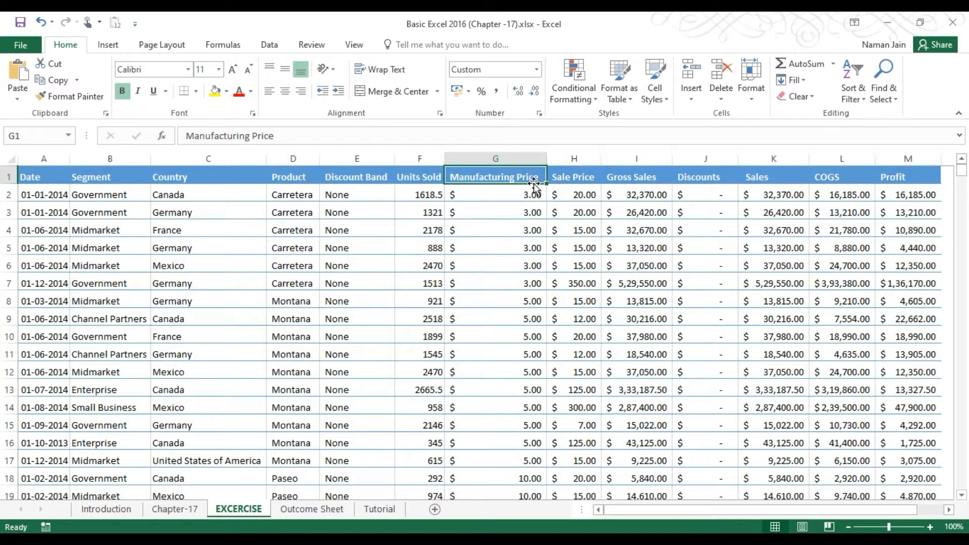
pyautogui.click(580, 183)
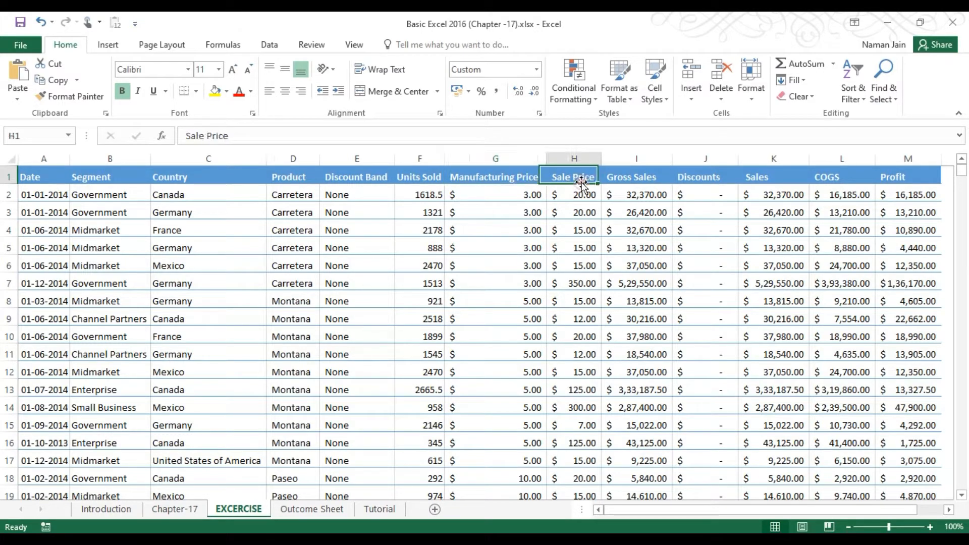
pyautogui.click(638, 177)
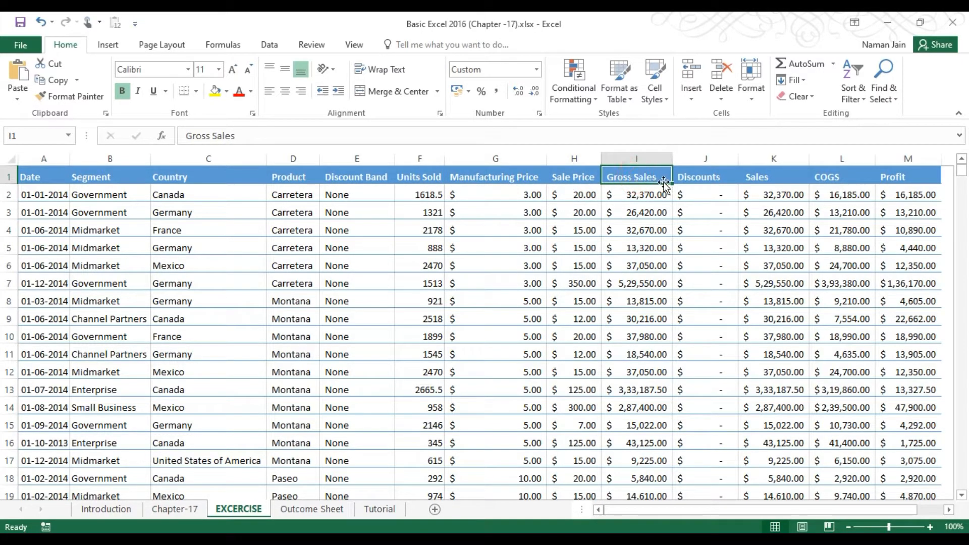
pyautogui.click(707, 177)
pyautogui.click(775, 179)
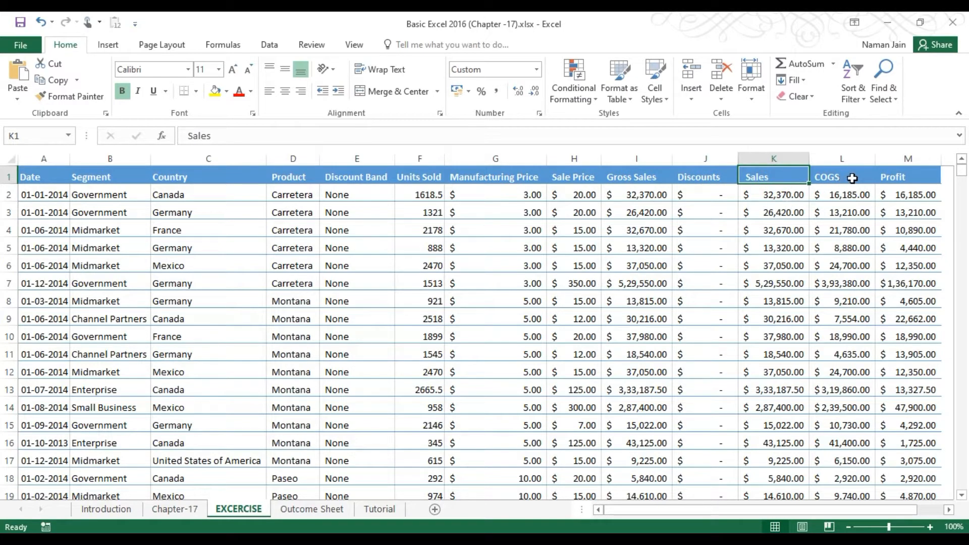
pyautogui.click(852, 179)
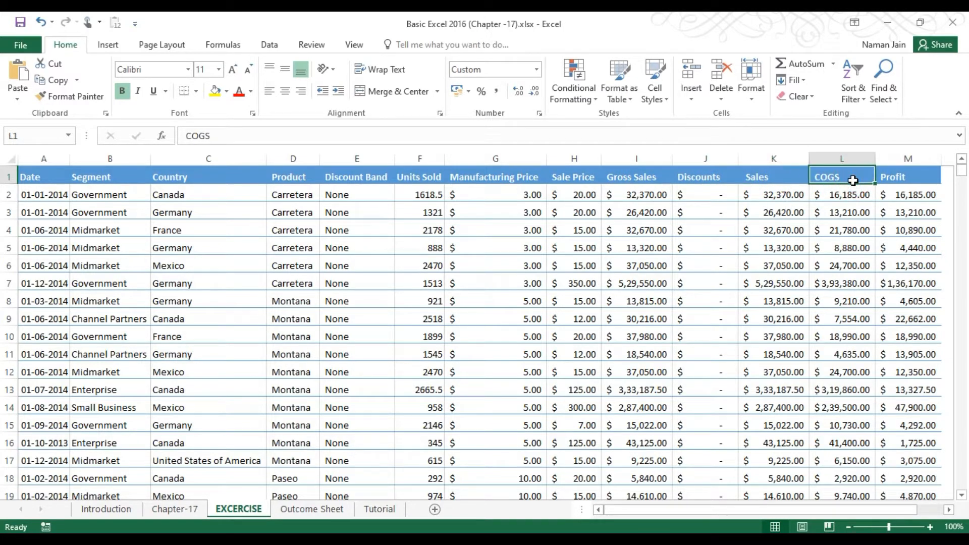
pyautogui.click(895, 177)
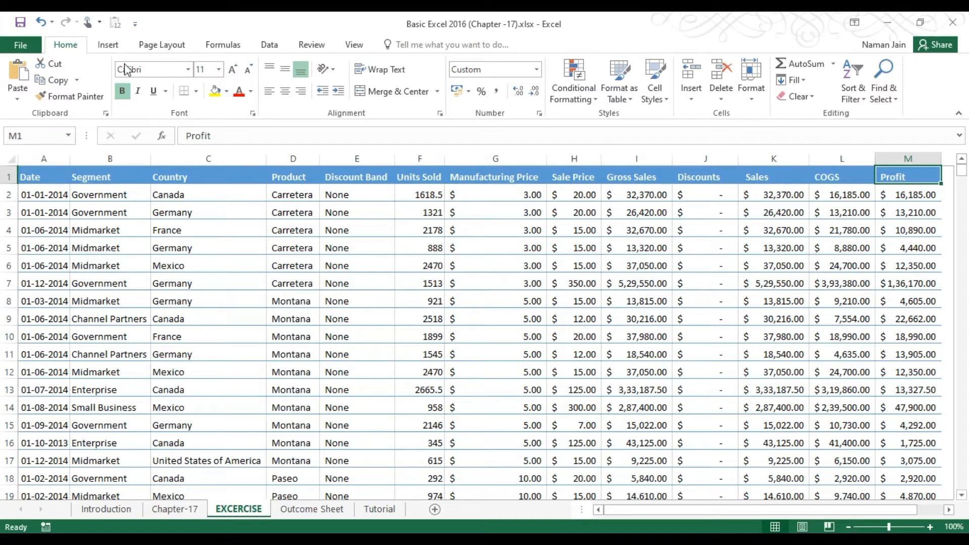
pyautogui.click(90, 190)
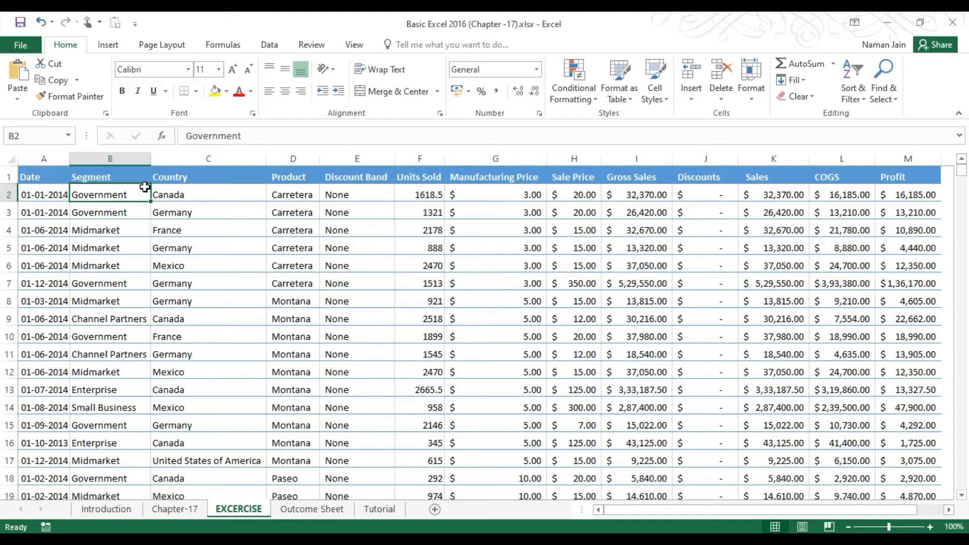
pyautogui.click(28, 177)
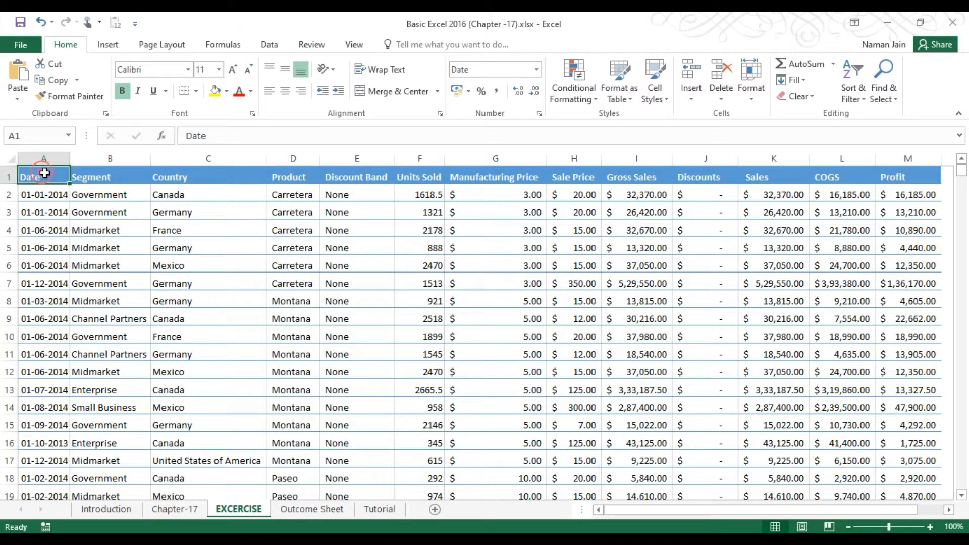
pyautogui.click(83, 175)
pyautogui.click(182, 177)
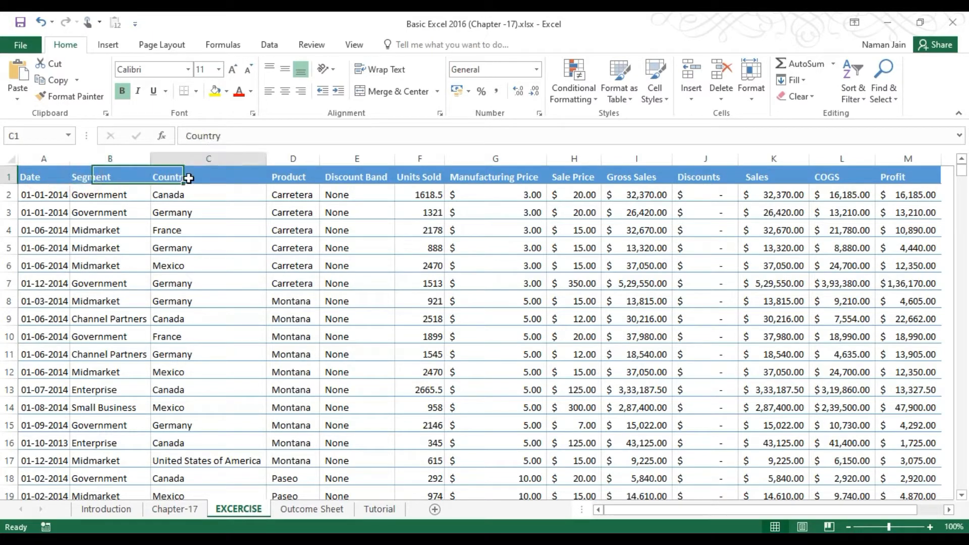
pyautogui.click(275, 177)
pyautogui.click(376, 180)
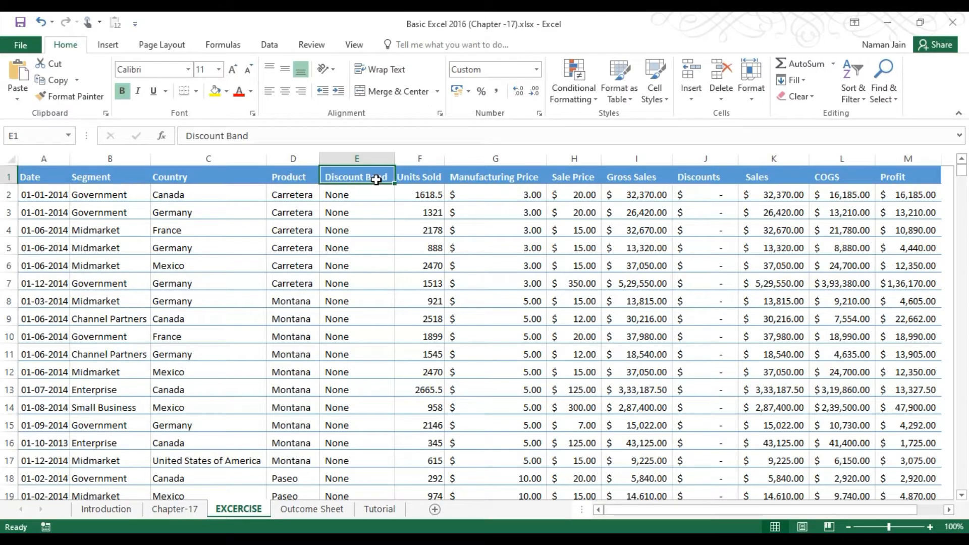
# Step: Select the whole data set from A1 and create the suggested PivotTable of Sum of Profit by Country, checking its profit values
pyautogui.click(52, 176)
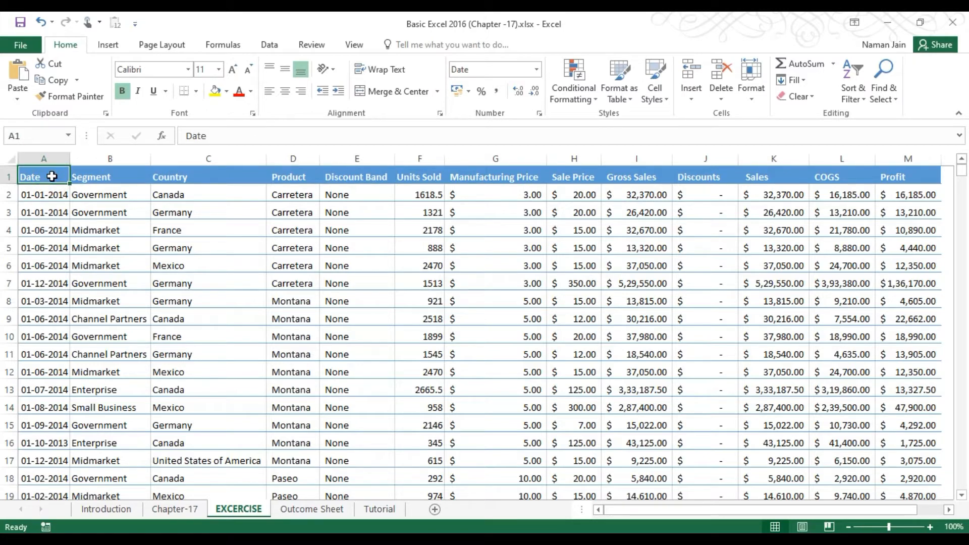
pyautogui.hotkey('ctrl', 'shift', 'End')
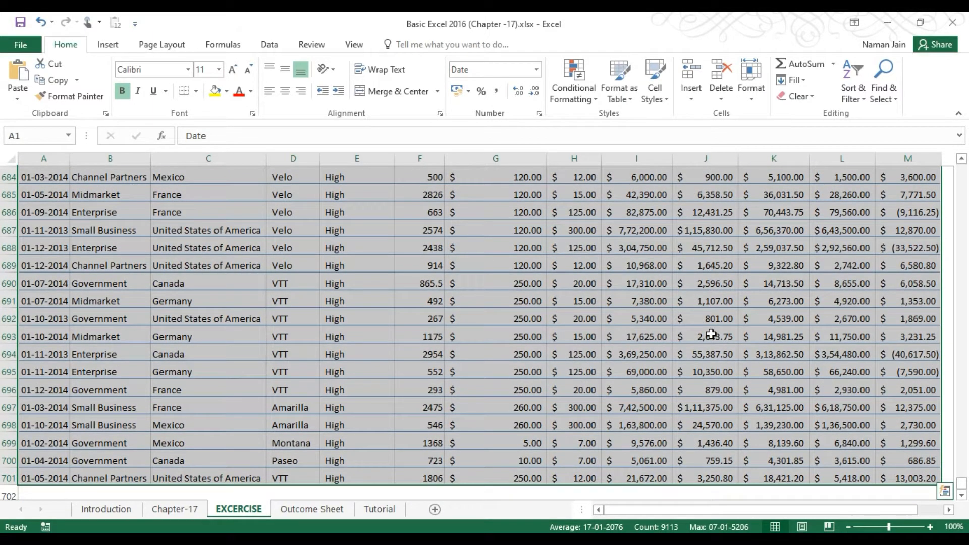
pyautogui.click(945, 493)
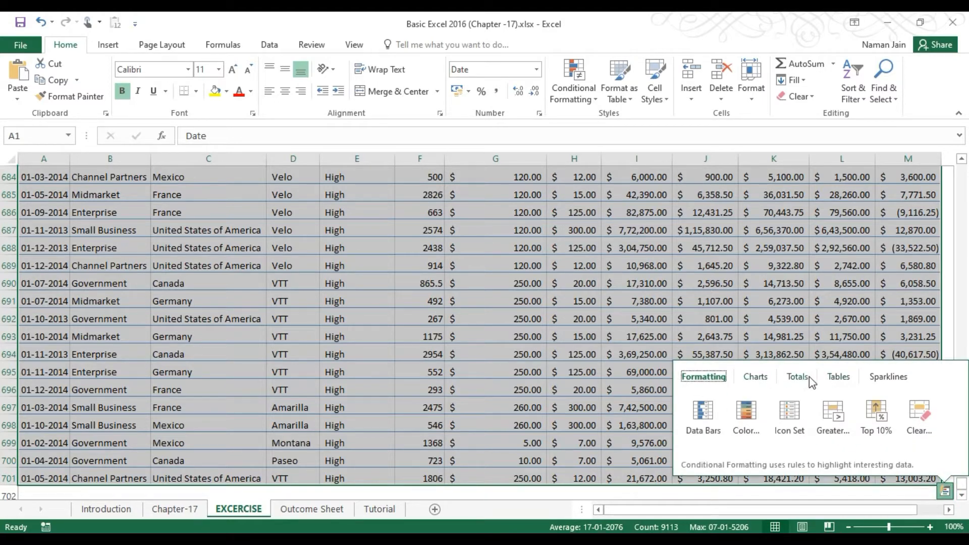
pyautogui.click(839, 380)
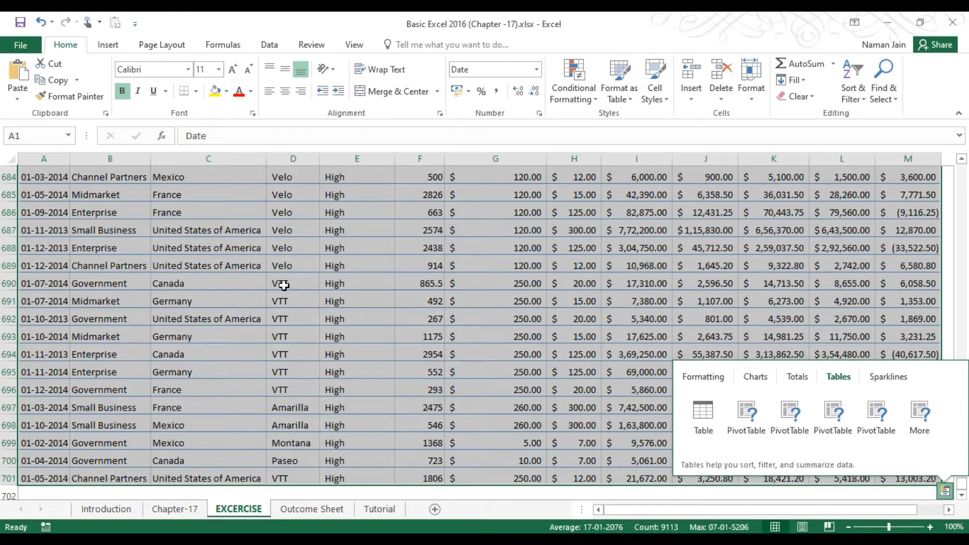
pyautogui.click(747, 415)
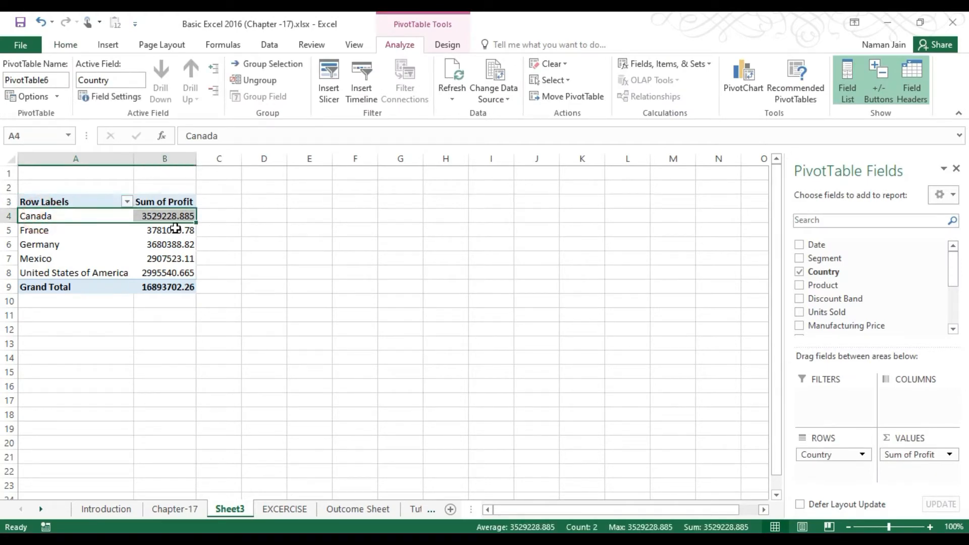
pyautogui.click(173, 232)
pyautogui.click(170, 245)
pyautogui.click(154, 270)
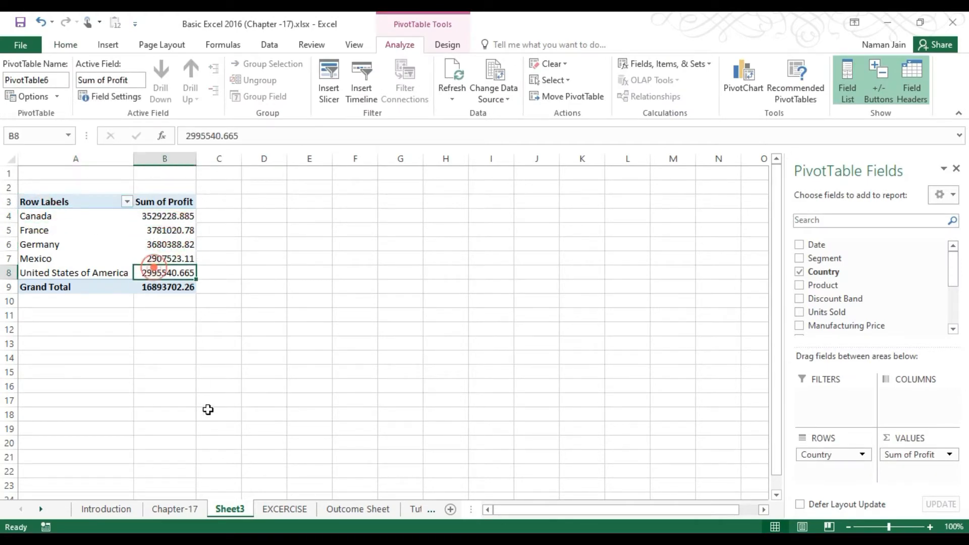
# Step: Delete the new Sheet3 that holds the profit-by-country PivotTable
pyautogui.rightClick(222, 510)
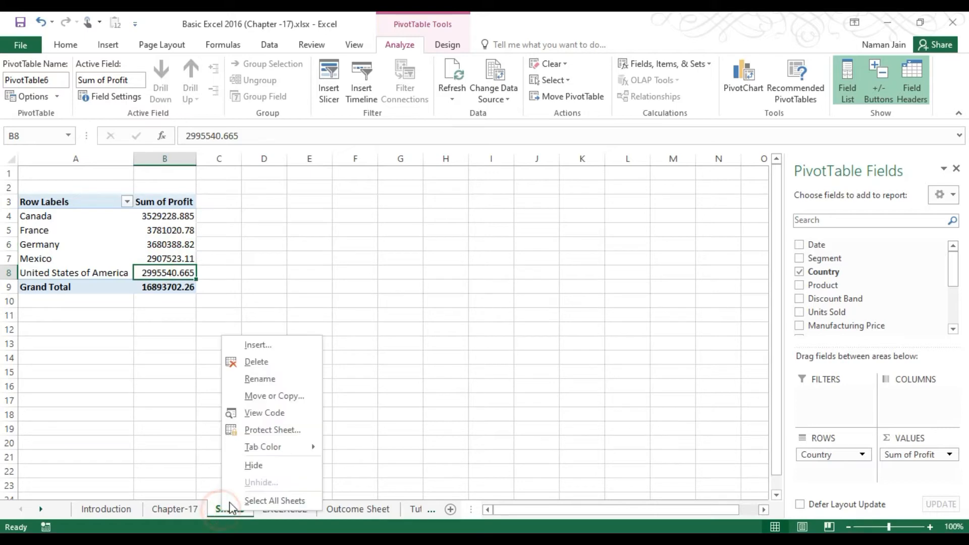
pyautogui.click(289, 361)
pyautogui.click(459, 319)
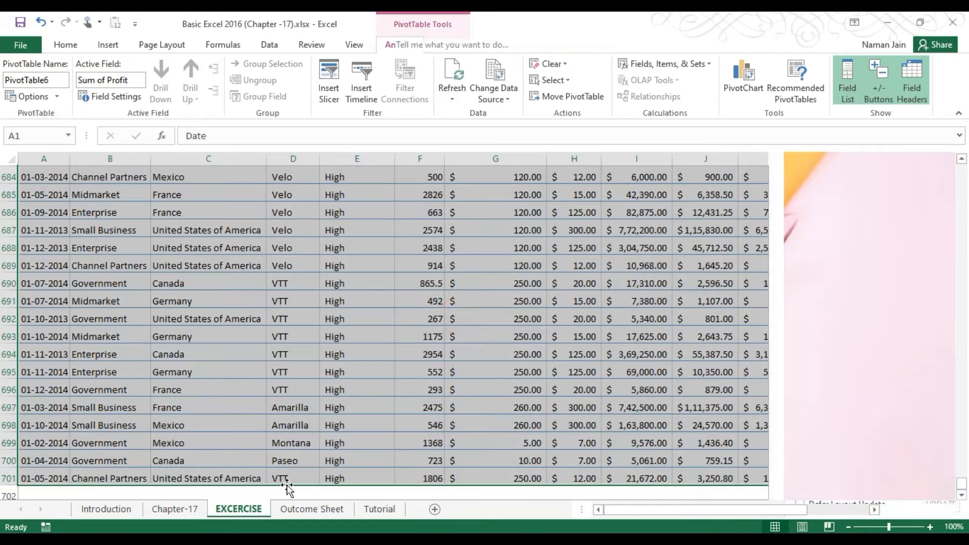
# Step: Select the whole EXCERCISE data set and preview the recommended PivotTables, down to the Sum of COGS layout, without inserting any
pyautogui.click(117, 192)
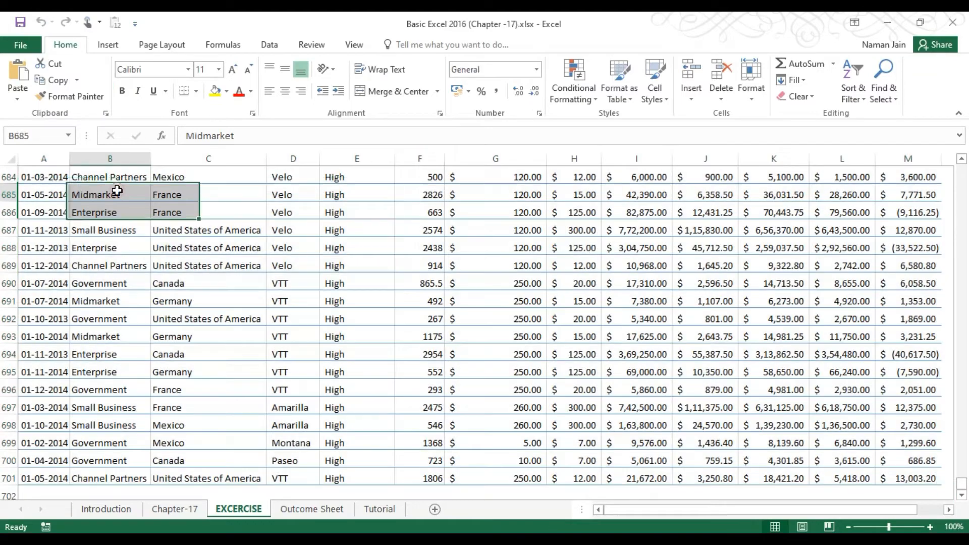
pyautogui.hotkey('ctrl', 'Up')
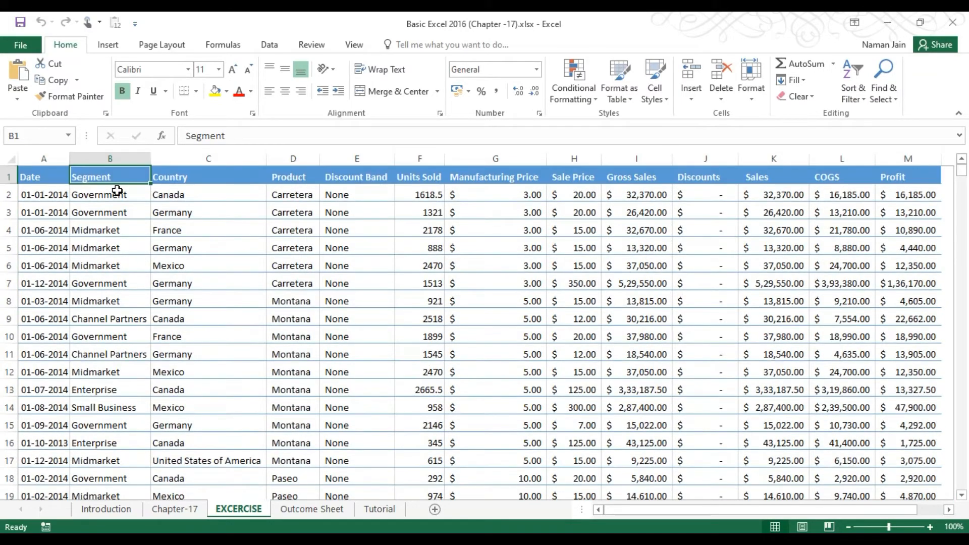
pyautogui.press('Left')
pyautogui.hotkey('ctrl', 'shift', 'End')
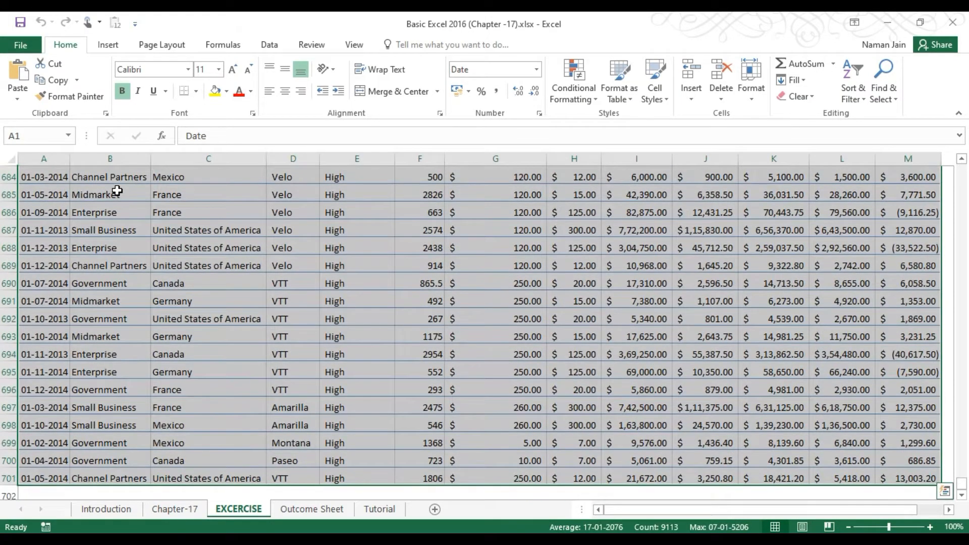
pyautogui.click(109, 45)
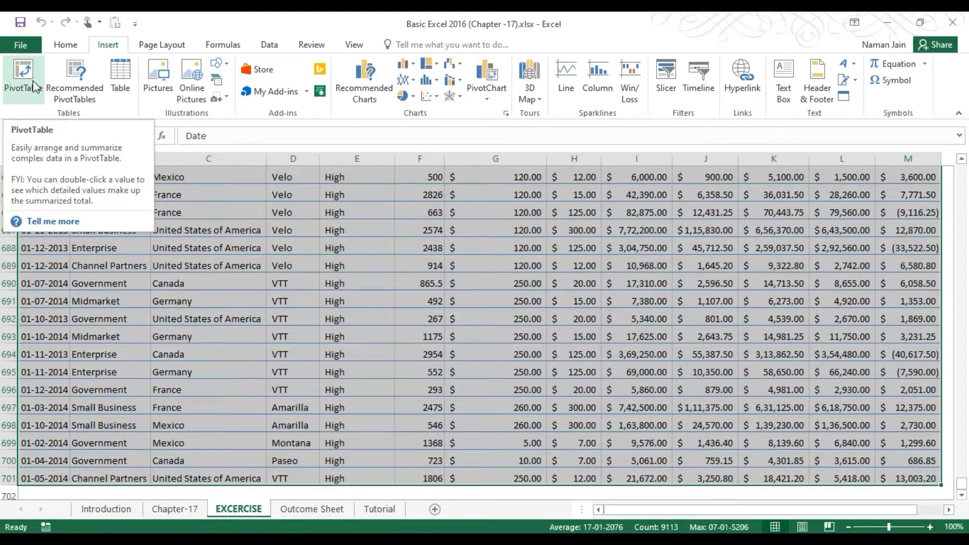
pyautogui.click(74, 76)
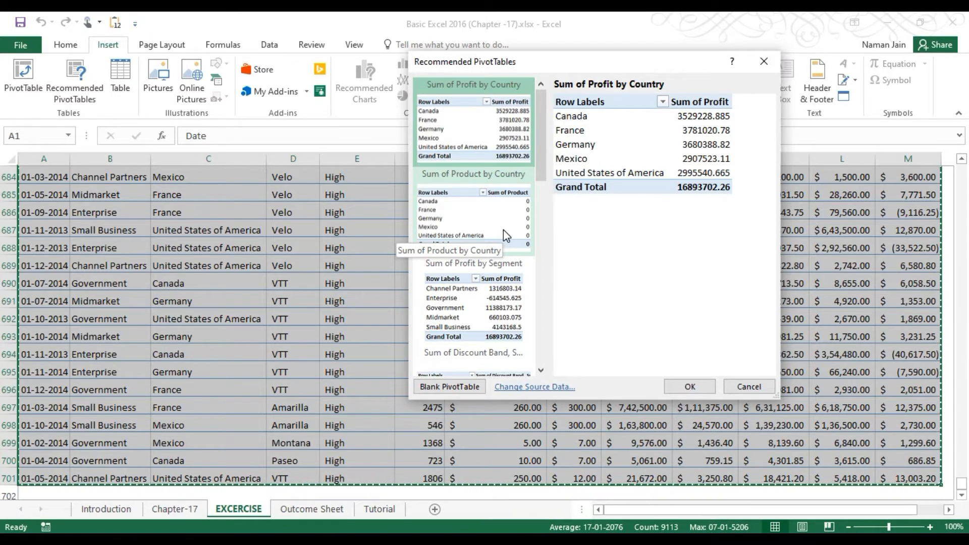
pyautogui.click(477, 217)
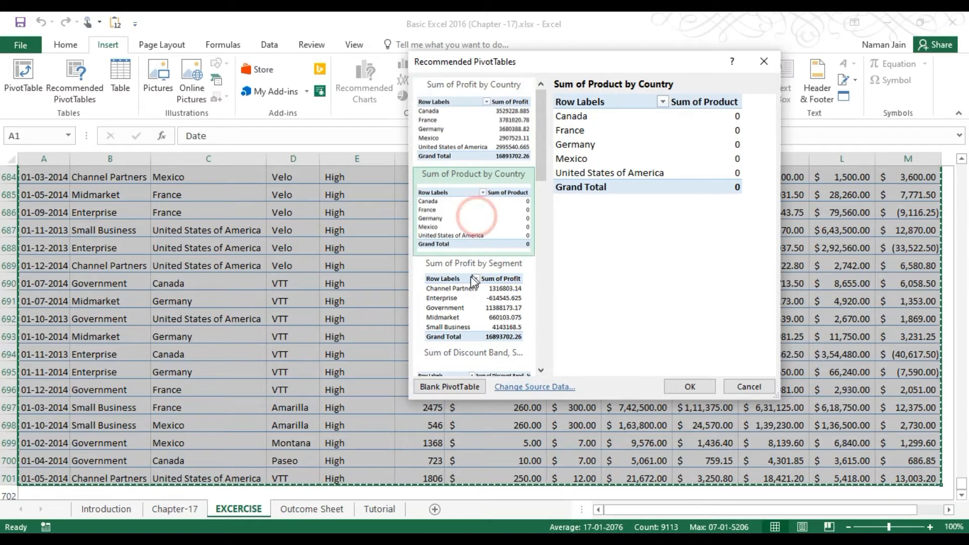
pyautogui.click(475, 280)
pyautogui.press('Down')
pyautogui.press('Down')
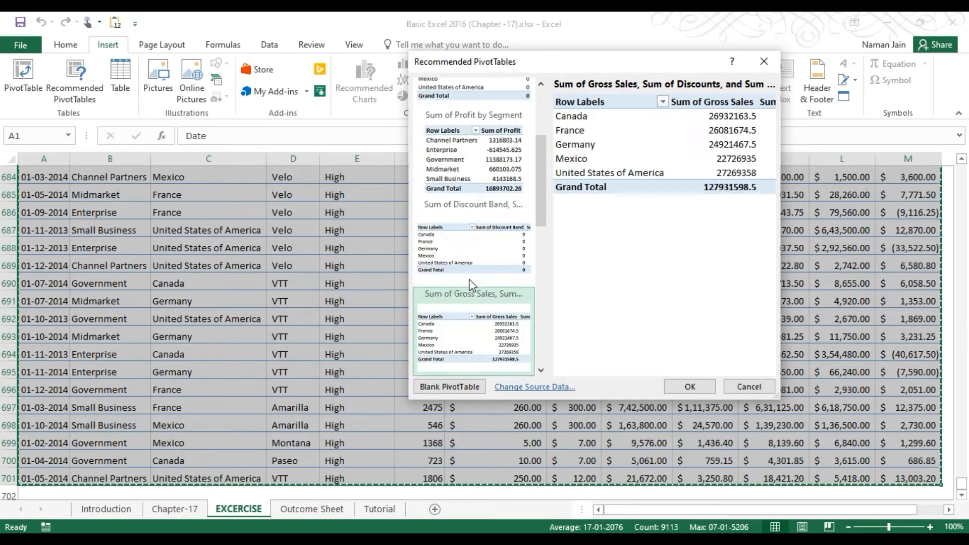
pyautogui.press('Down')
pyautogui.press('Down')
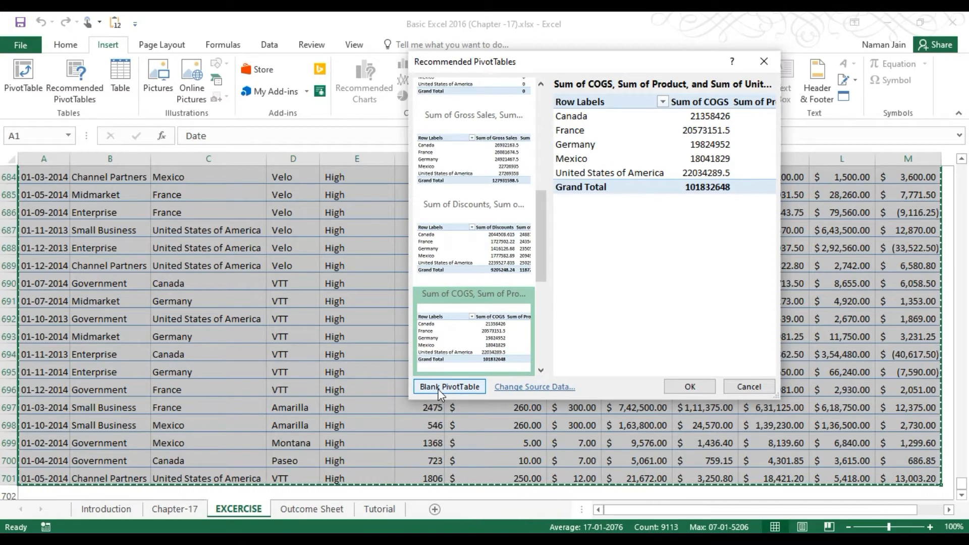
pyautogui.click(743, 387)
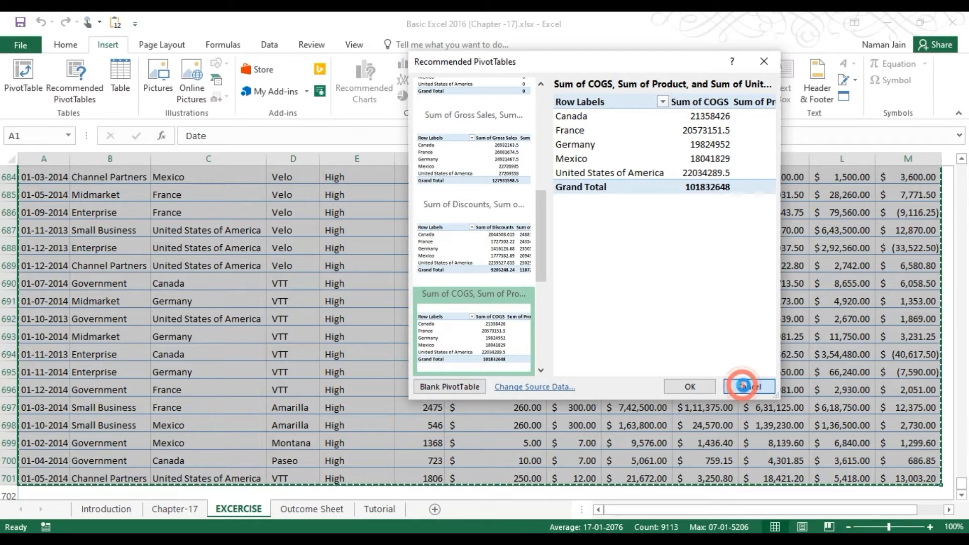
# Step: Clear the Units Sold header from cell F1 of the data set
pyautogui.hotkey('ctrl', 'Home')
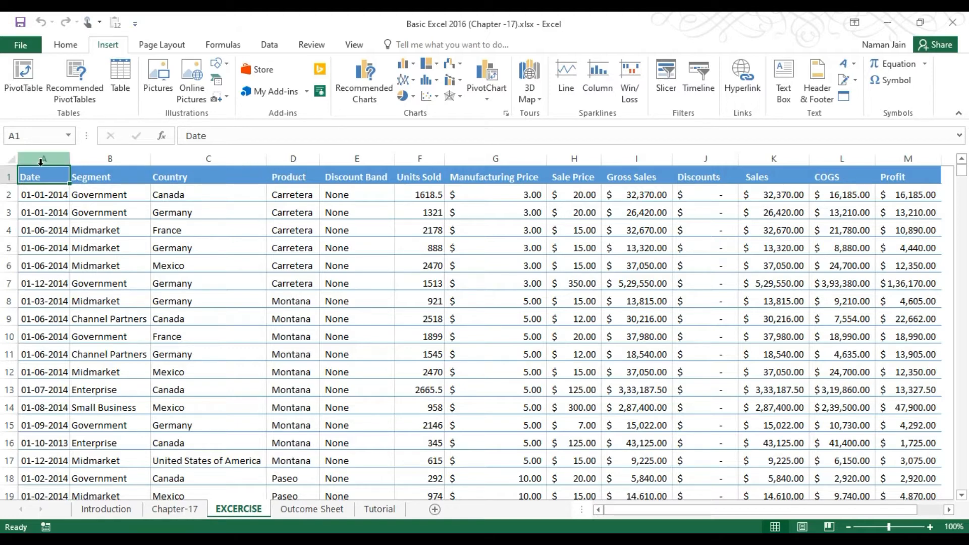
pyautogui.moveTo(39, 176)
pyautogui.mouseDown()
pyautogui.moveTo(523, 234)
pyautogui.moveTo(917, 177)
pyautogui.moveTo(944, 248)
pyautogui.mouseUp()
pyautogui.click(525, 193)
pyautogui.click(414, 176)
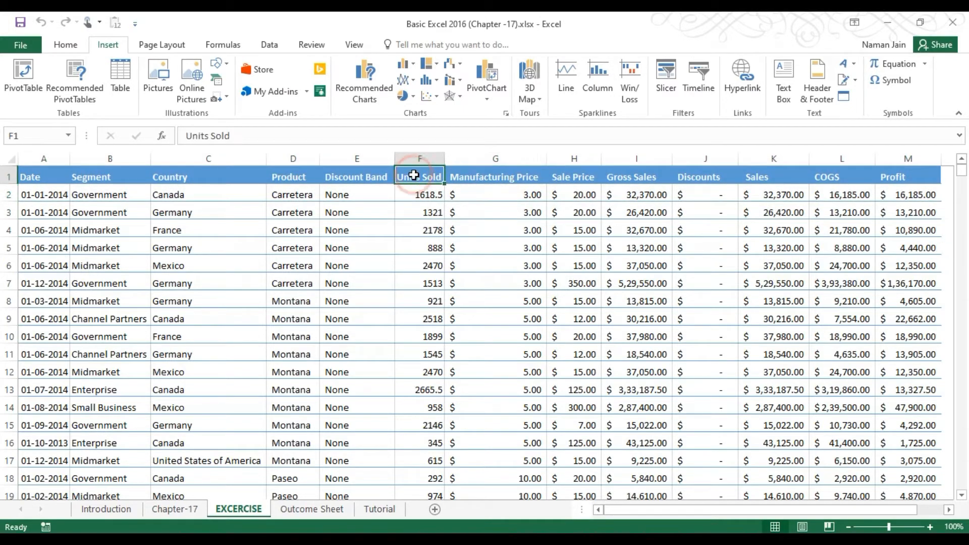
pyautogui.moveTo(243, 136); pyautogui.dragTo(163, 132)
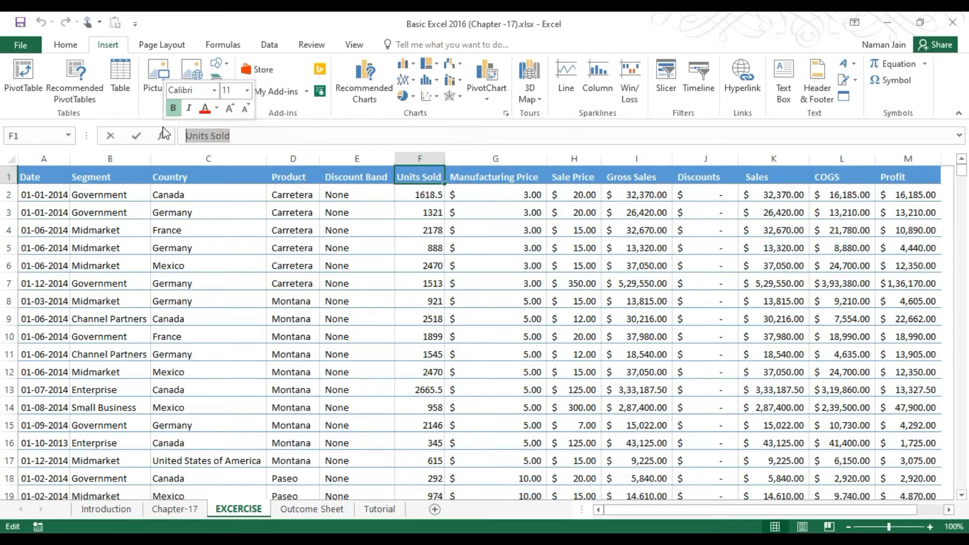
pyautogui.press('Escape')
pyautogui.press('Delete')
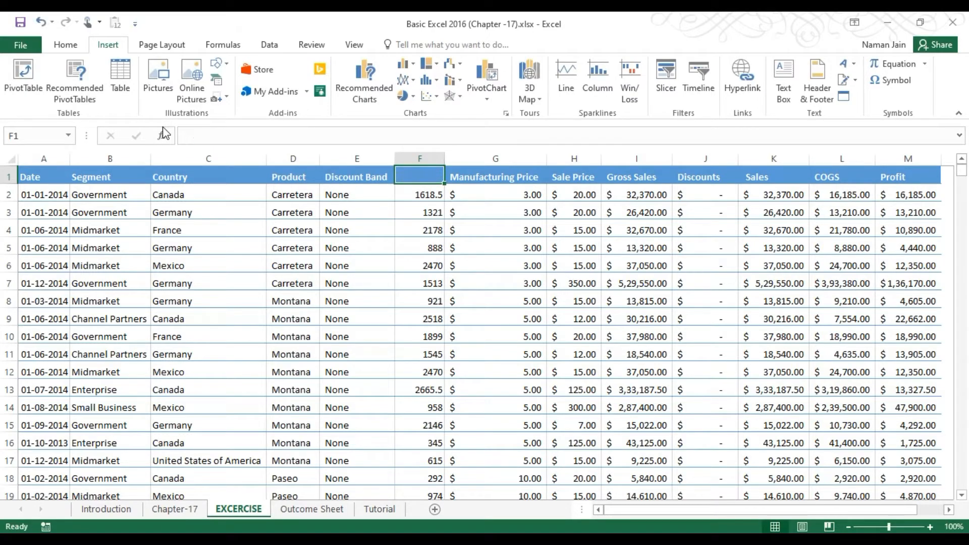
# Step: Try to create a PivotTable from EXCERCISE!$A$1:$M$701 at cell A3 of the existing Outcome Sheet, with the F1 header blank
pyautogui.click(51, 192)
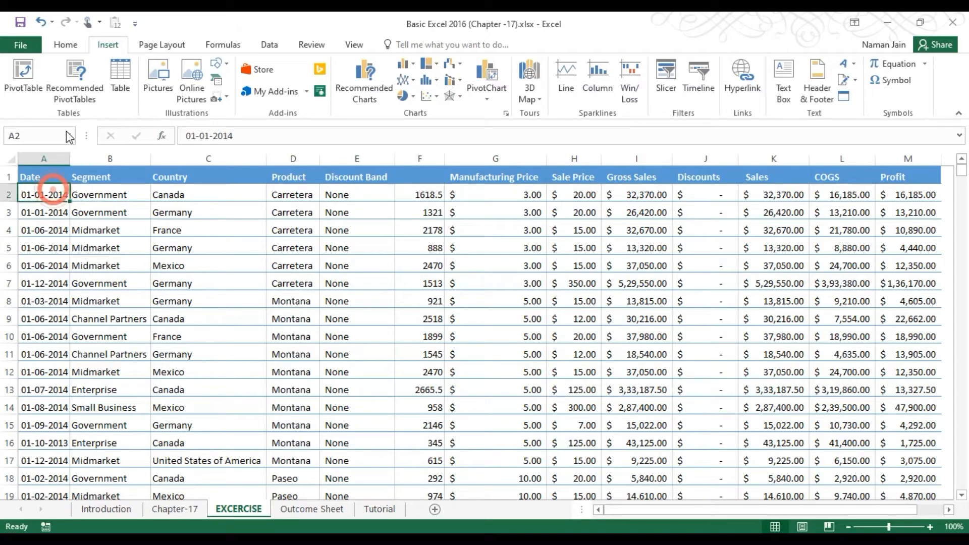
pyautogui.click(26, 75)
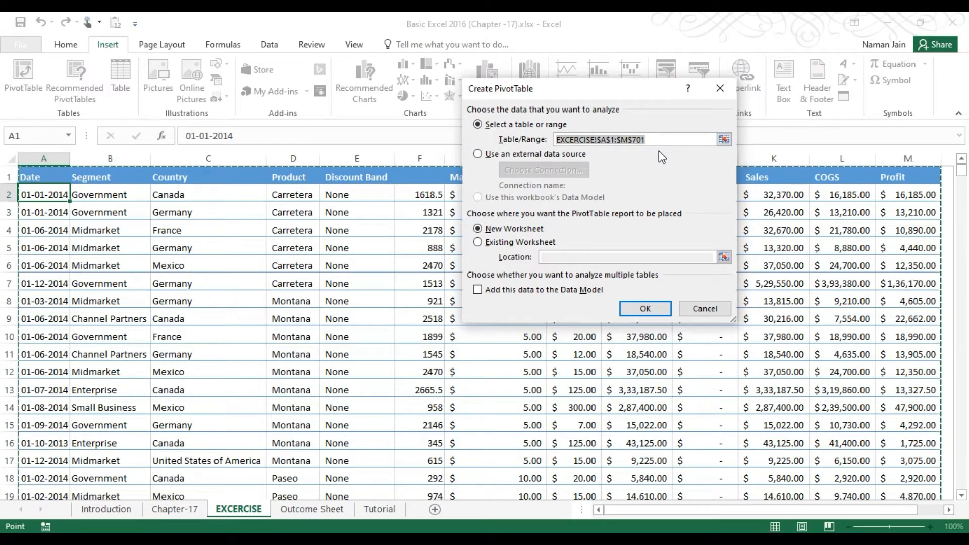
pyautogui.moveTo(962, 169); pyautogui.dragTo(961, 486)
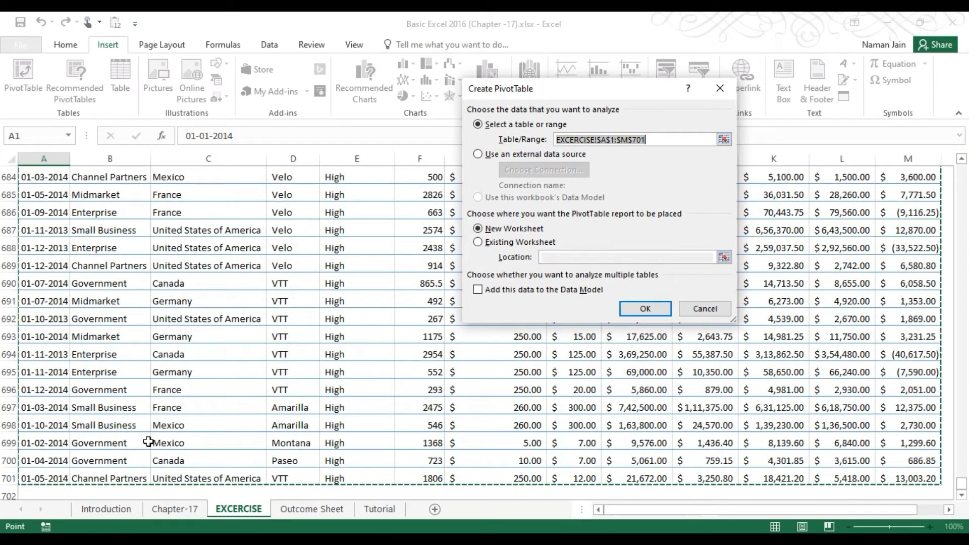
pyautogui.click(492, 246)
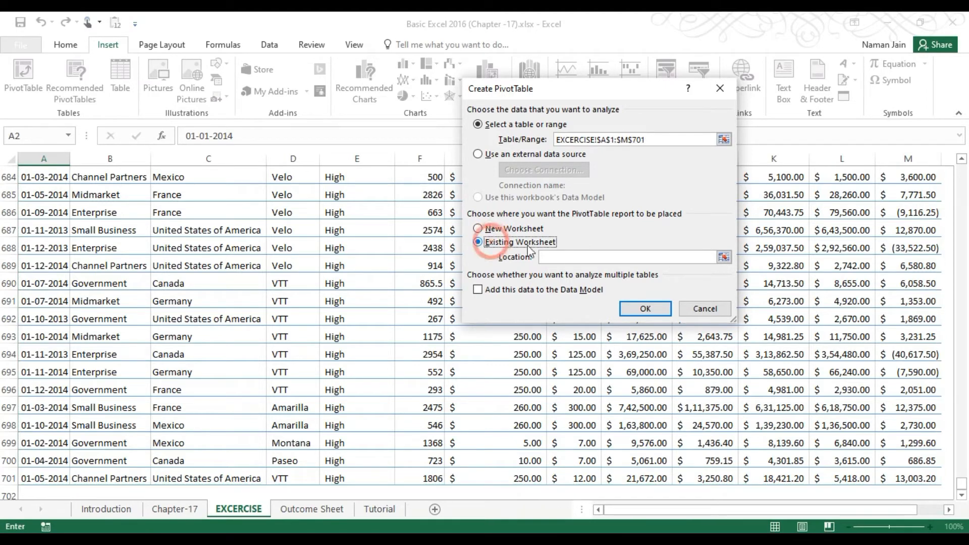
pyautogui.click(725, 258)
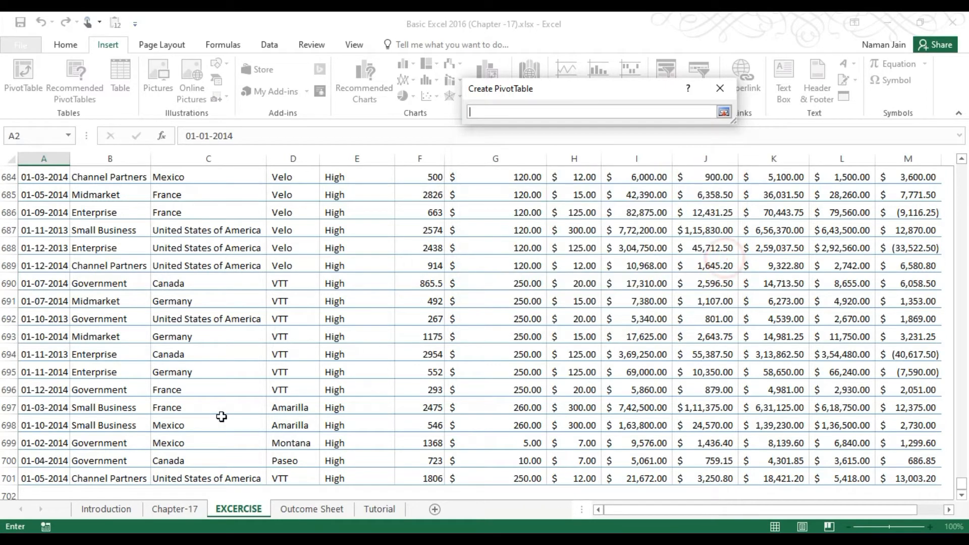
pyautogui.click(325, 509)
pyautogui.click(92, 190)
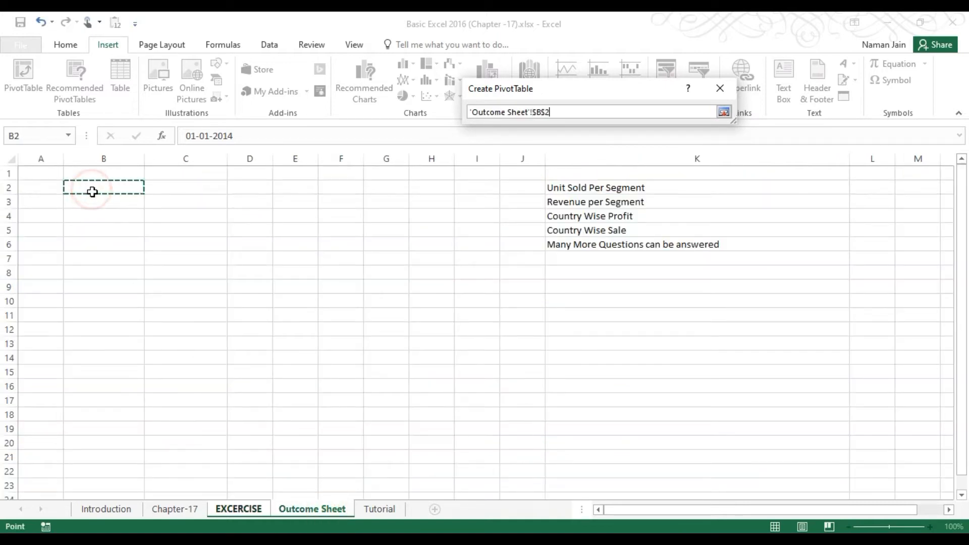
pyautogui.click(46, 200)
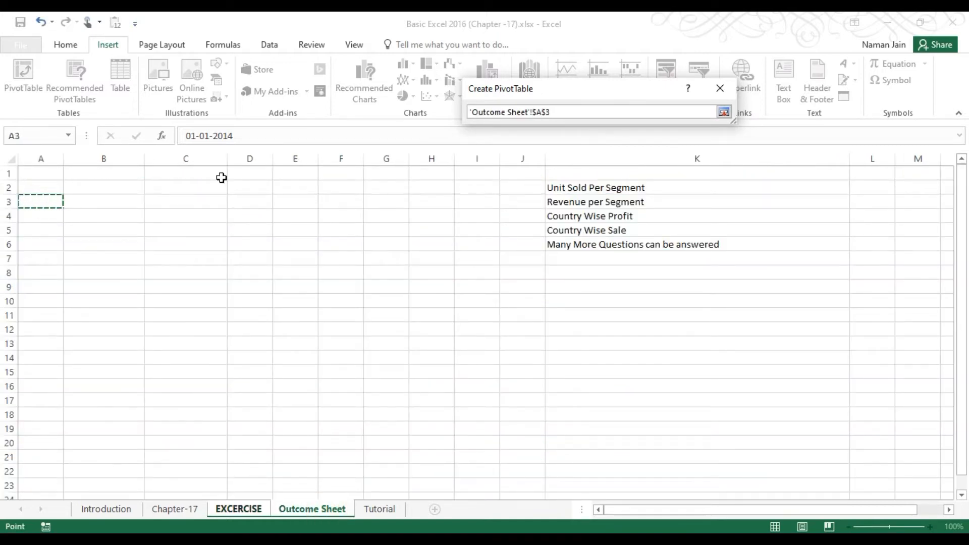
pyautogui.click(724, 113)
pyautogui.click(645, 308)
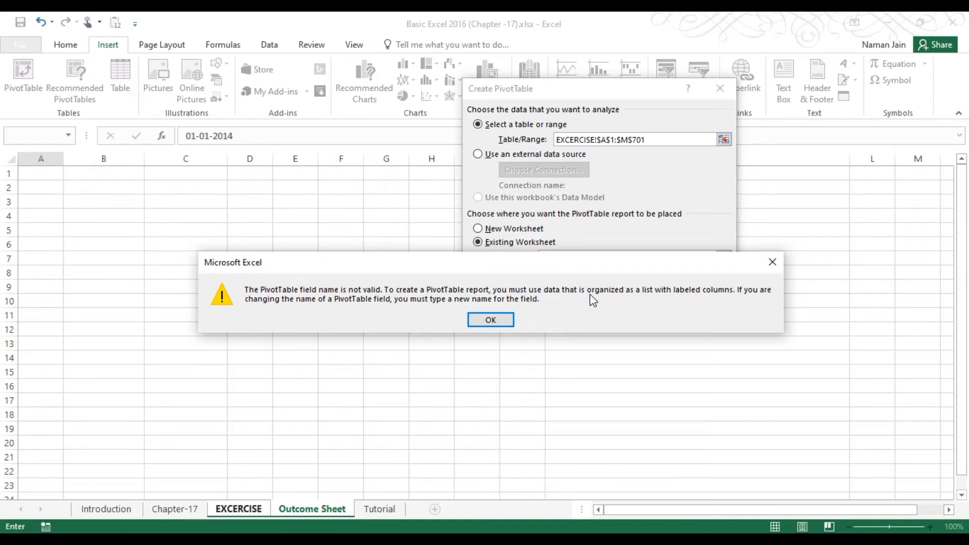
pyautogui.click(779, 261)
pyautogui.click(691, 310)
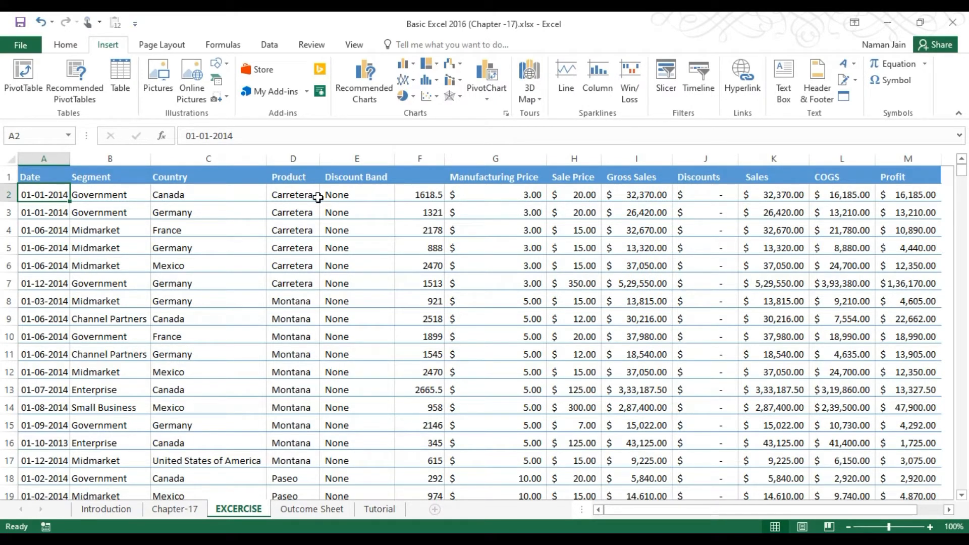
# Step: Undo the deletion of the Units Sold header in cell F1
pyautogui.moveTo(39, 177); pyautogui.dragTo(557, 212)
pyautogui.click(454, 178)
pyautogui.click(425, 177)
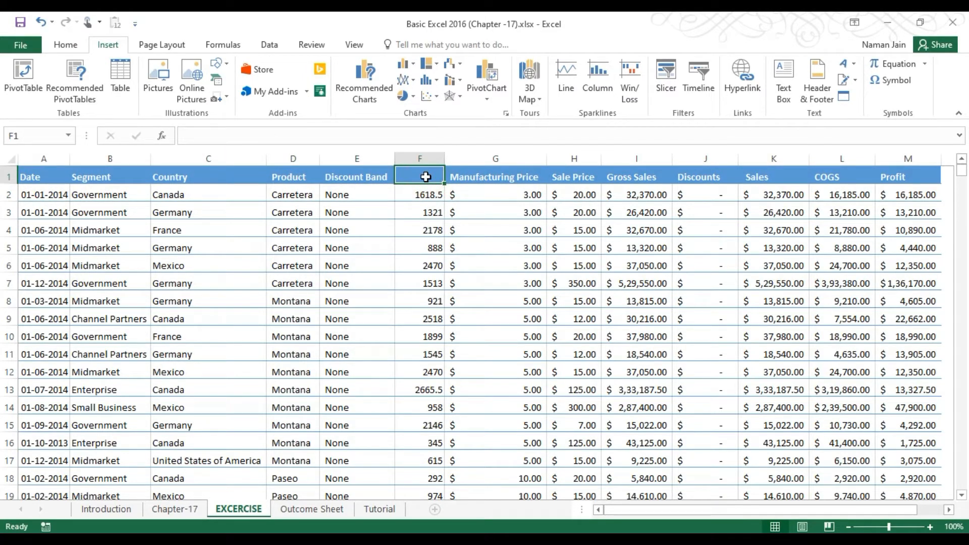
pyautogui.hotkey('ctrl', 'z')
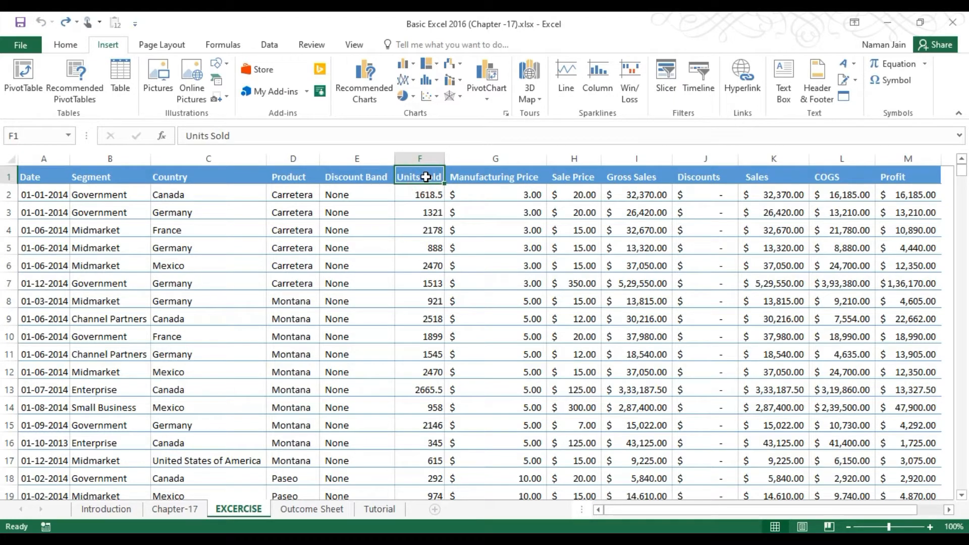
# Step: Clear the Discount Band header in E1, then merge and center D1:E1 under the Product heading
pyautogui.click(231, 208)
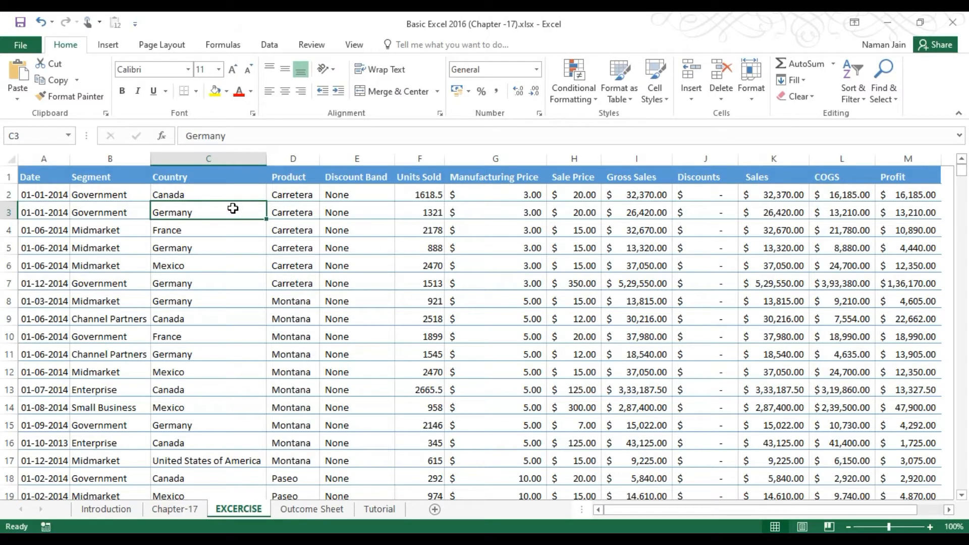
pyautogui.click(374, 175)
pyautogui.press('Delete')
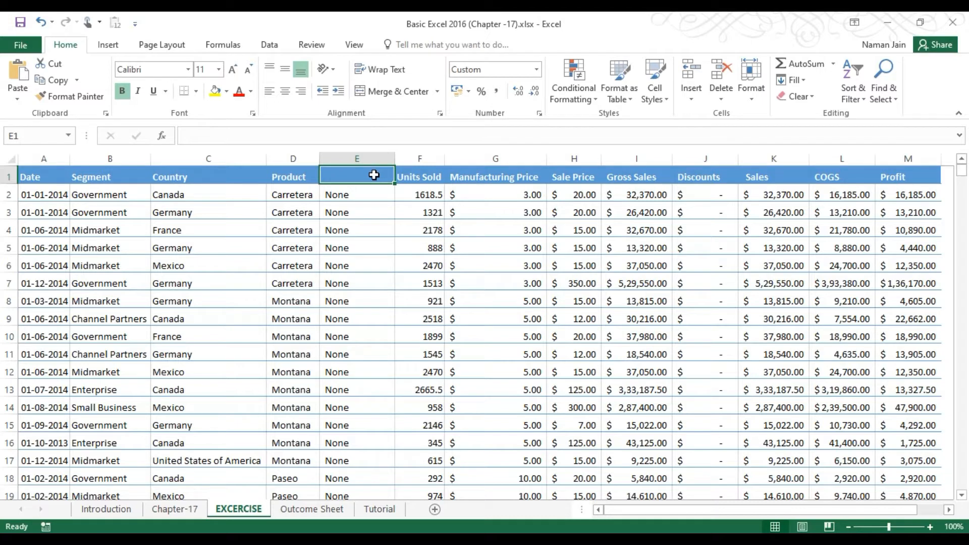
pyautogui.moveTo(307, 175); pyautogui.dragTo(361, 175)
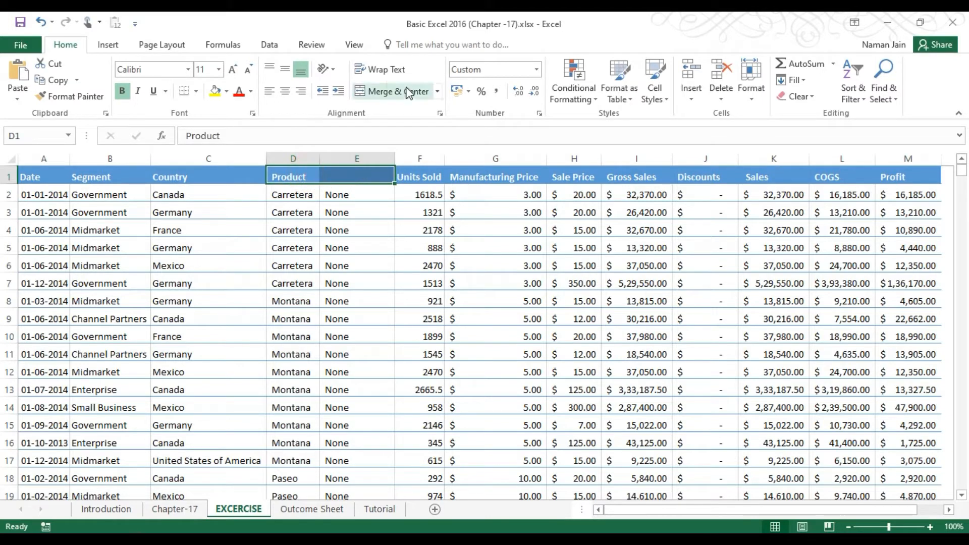
pyautogui.click(409, 92)
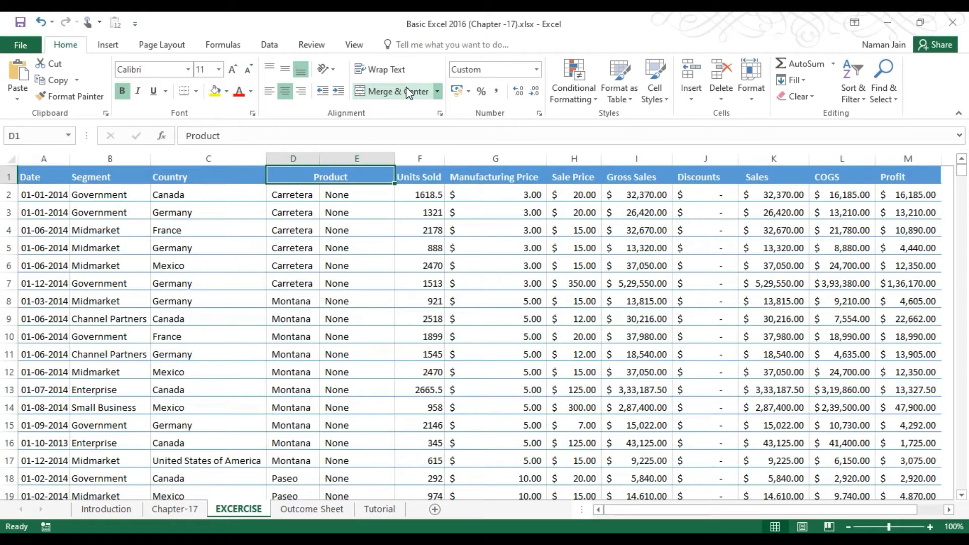
pyautogui.click(38, 178)
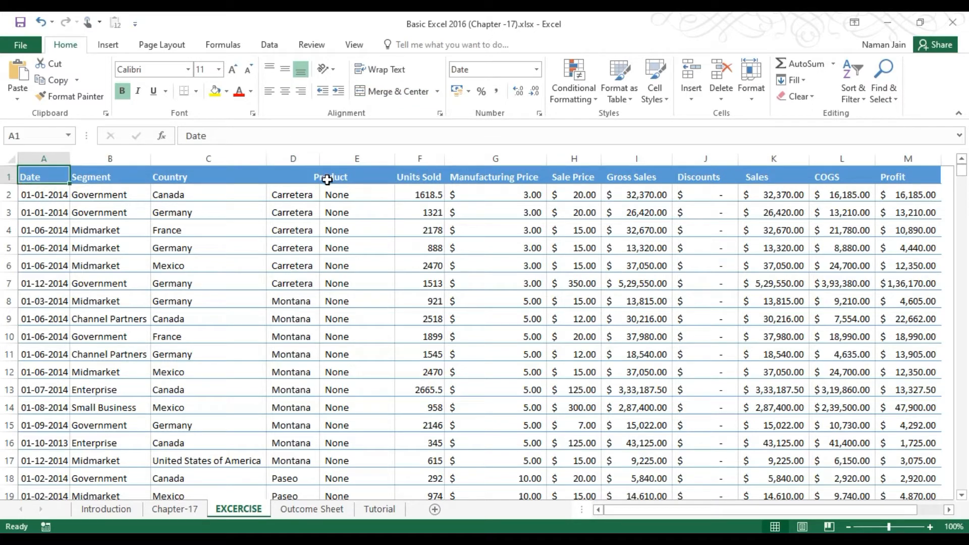
pyautogui.click(327, 180)
# Step: Try to create a PivotTable on a new worksheet from the data set with the merged Product header
pyautogui.click(108, 44)
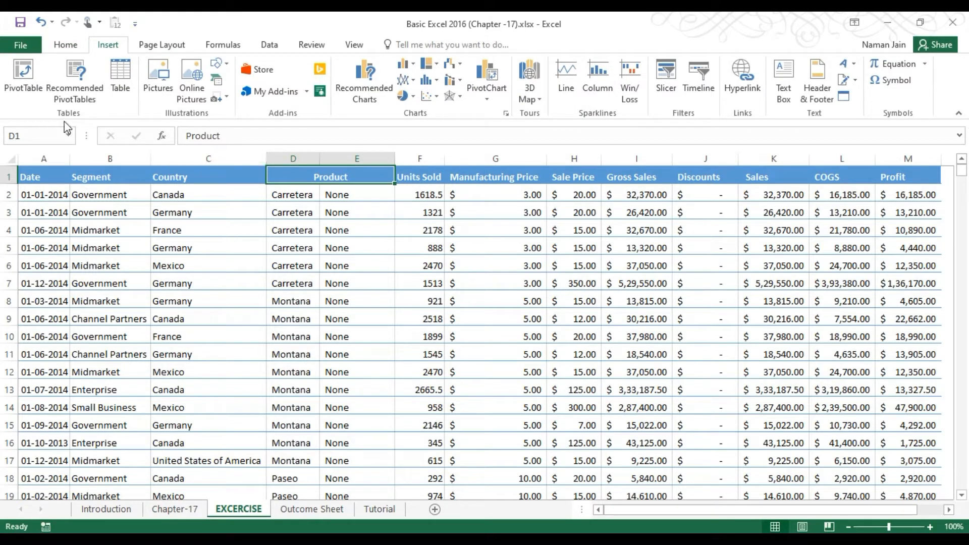
pyautogui.click(28, 97)
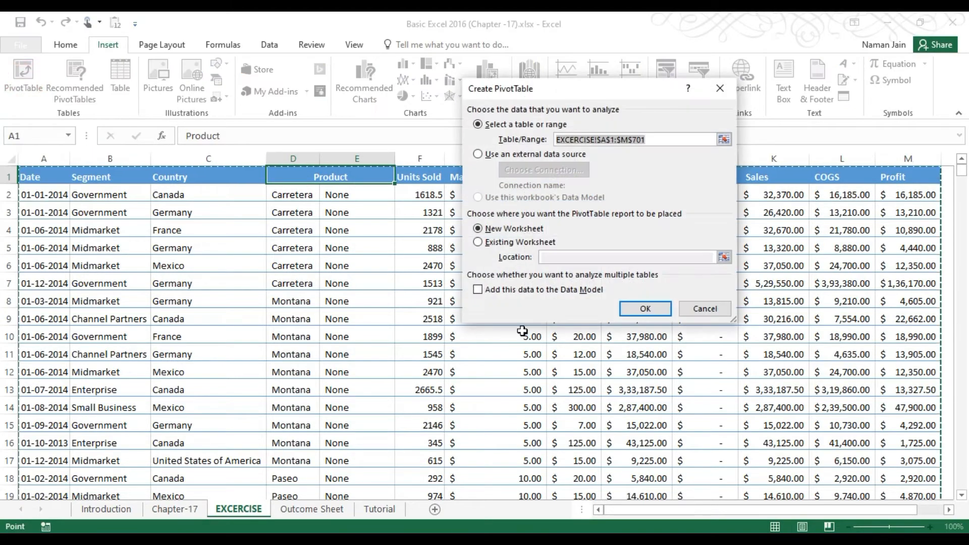
pyautogui.click(659, 309)
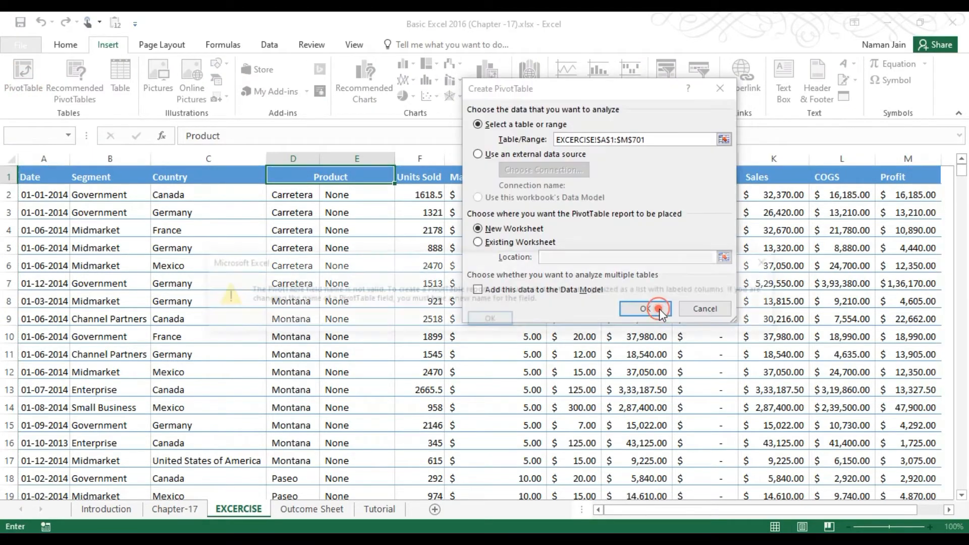
pyautogui.click(487, 320)
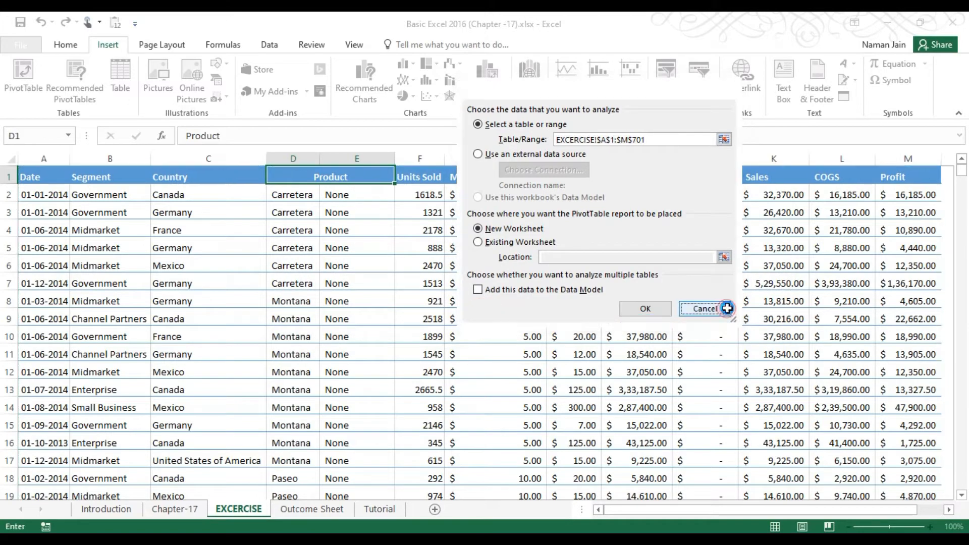
pyautogui.click(705, 308)
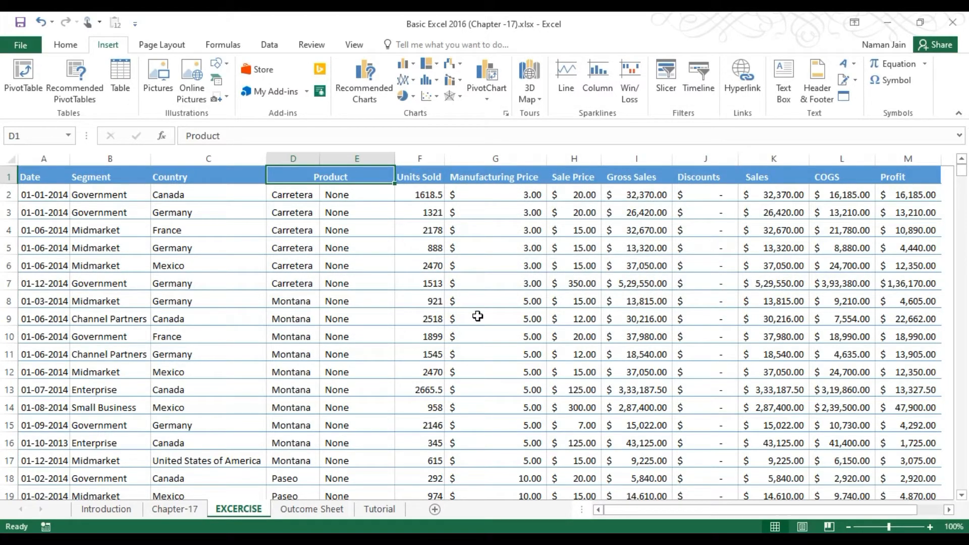
# Step: Undo the Product header merge and the deletion of the Discount Band header
pyautogui.click(293, 159)
pyautogui.click(344, 159)
pyautogui.click(301, 174)
pyautogui.hotkey('ctrl', 'z')
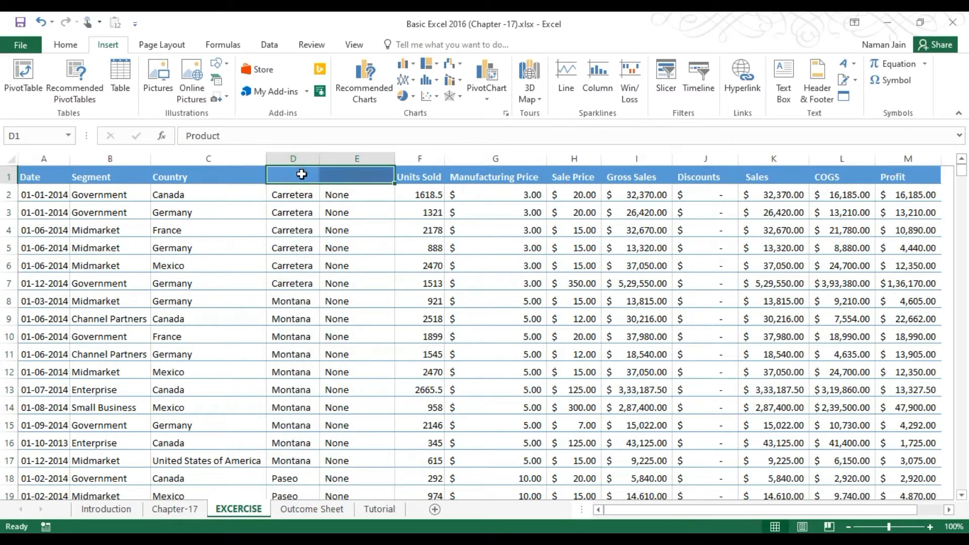
pyautogui.click(352, 177)
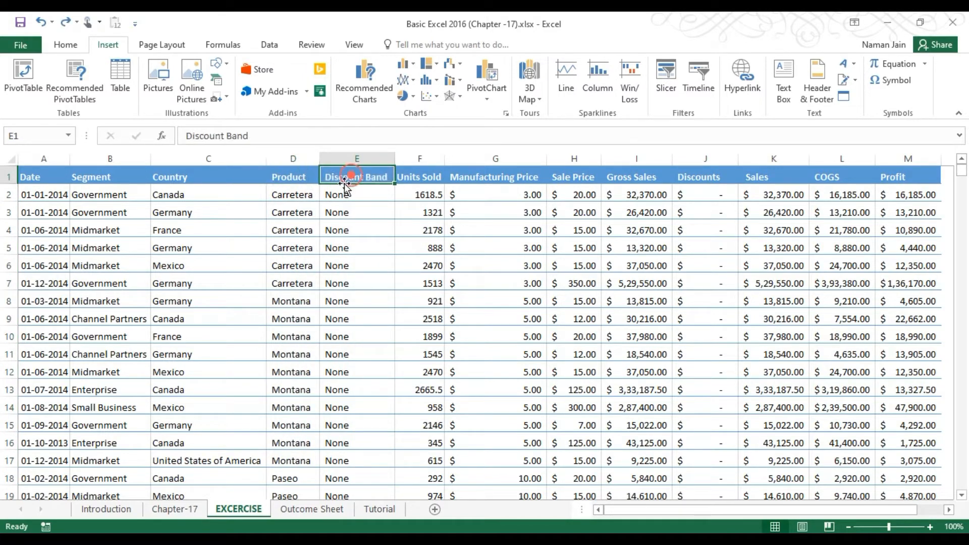
# Step: Examine the header row and individual records of the data set for complete headings and separate, unmerged cells
pyautogui.click(333, 209)
pyautogui.moveTo(33, 181); pyautogui.dragTo(804, 277)
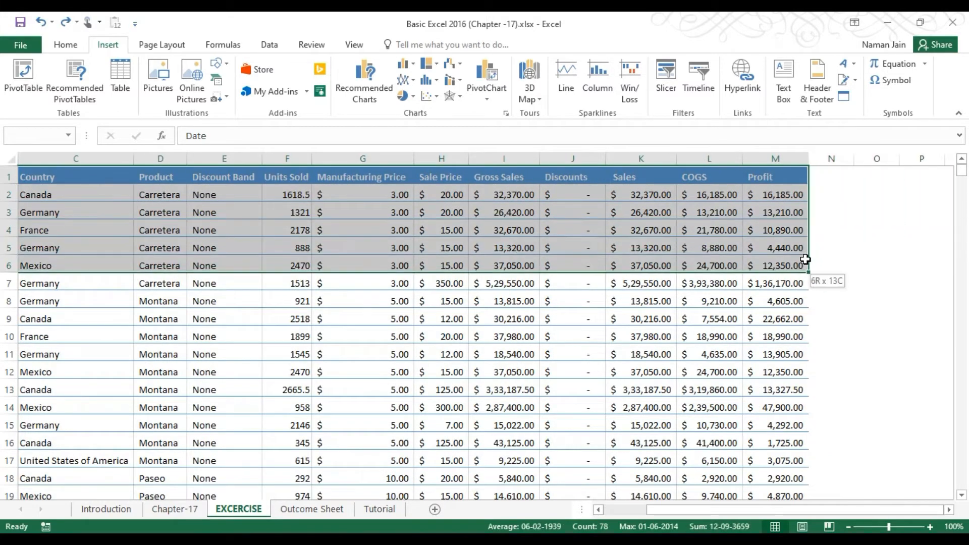
pyautogui.hotkey('ctrl', 'Home')
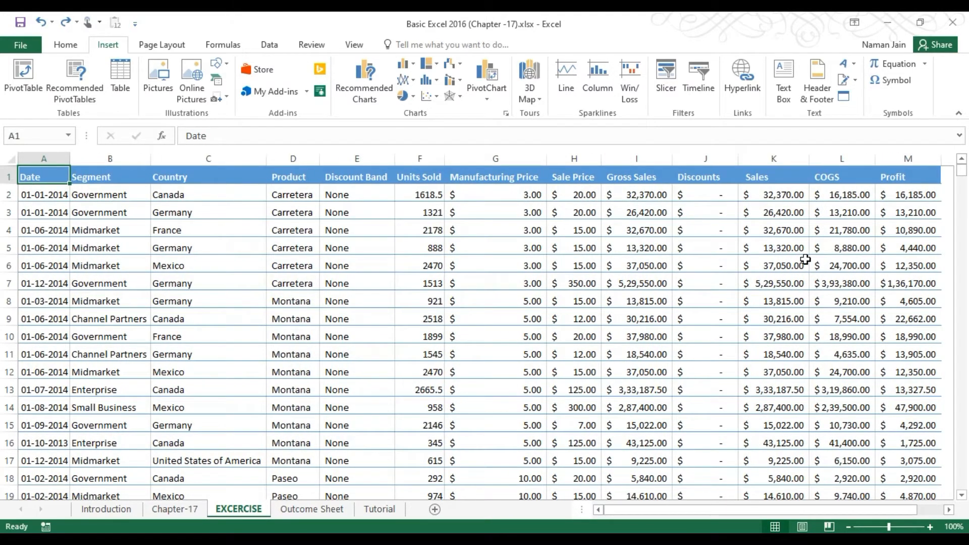
pyautogui.click(255, 211)
pyautogui.moveTo(284, 211); pyautogui.dragTo(348, 213)
pyautogui.click(348, 213)
pyautogui.click(131, 196)
pyautogui.click(60, 265)
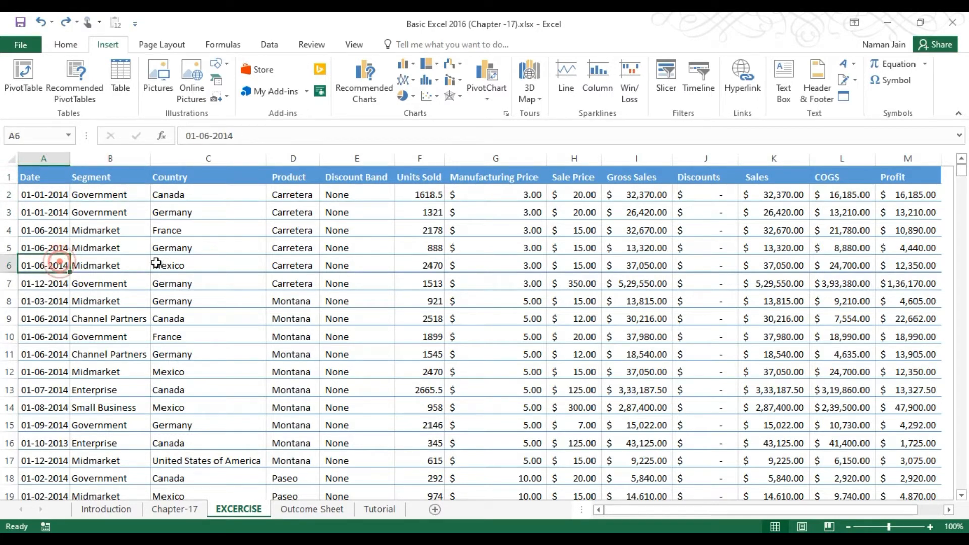
pyautogui.click(159, 265)
# Step: Create an empty PivotTable from EXCERCISE!$A$1:$M$701 at cell A3 of the existing Outcome Sheet and reselect it to show its field list
pyautogui.click(105, 211)
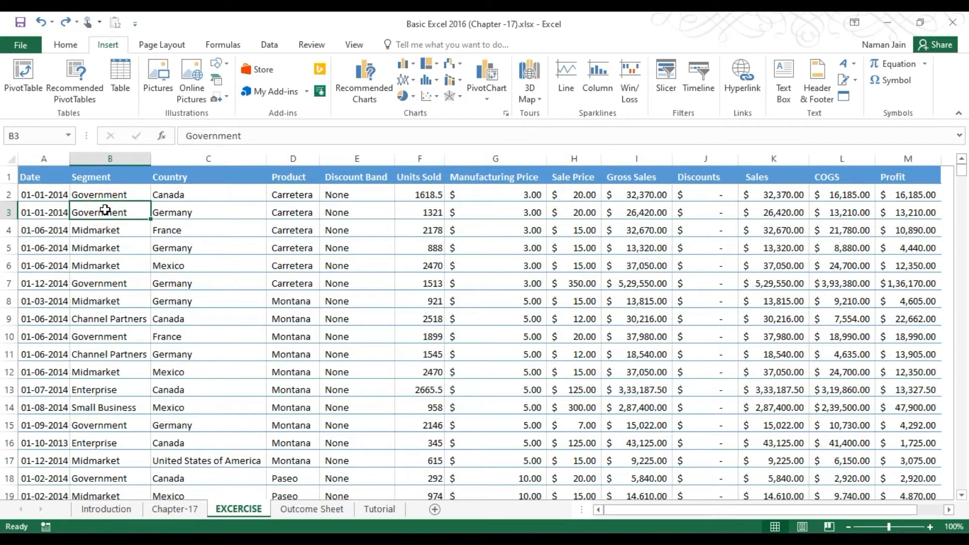
pyautogui.click(33, 88)
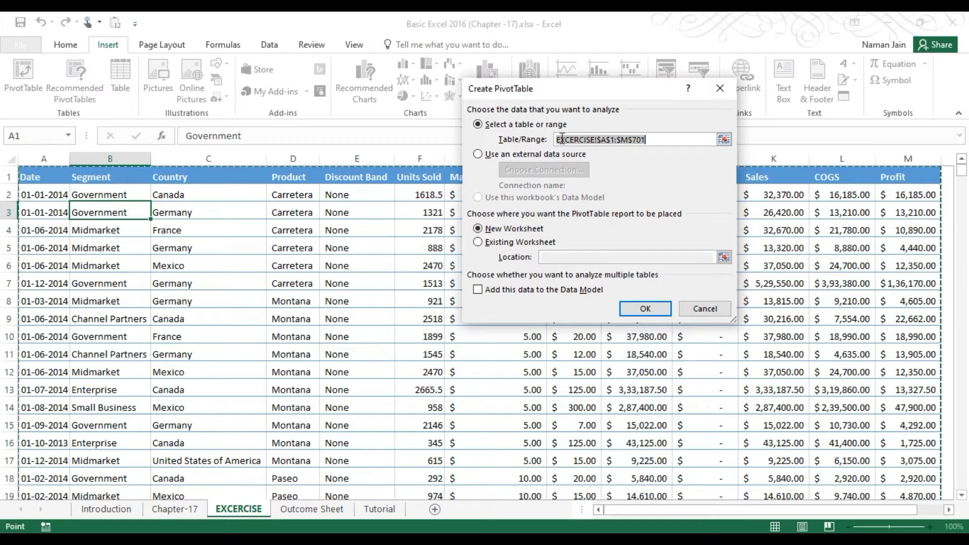
pyautogui.moveTo(656, 140); pyautogui.dragTo(546, 140)
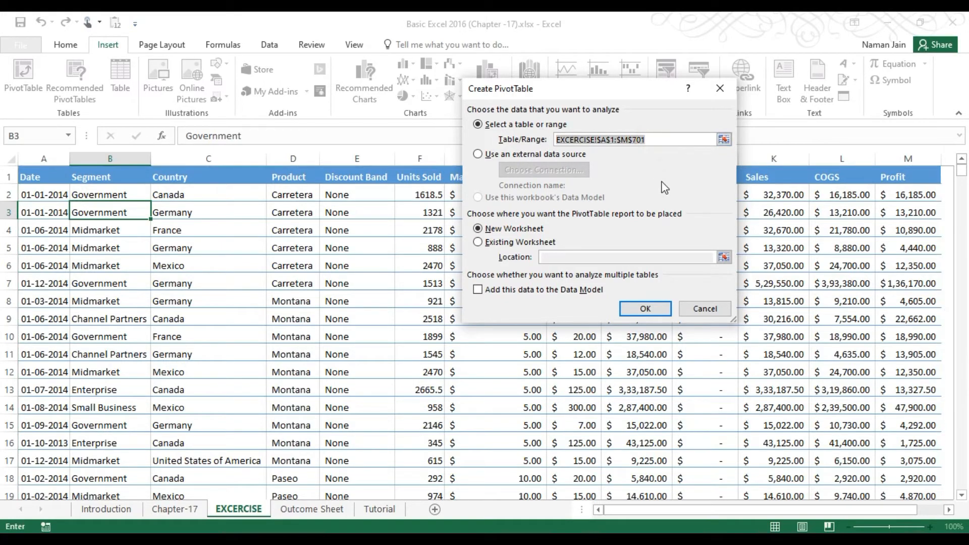
pyautogui.click(514, 242)
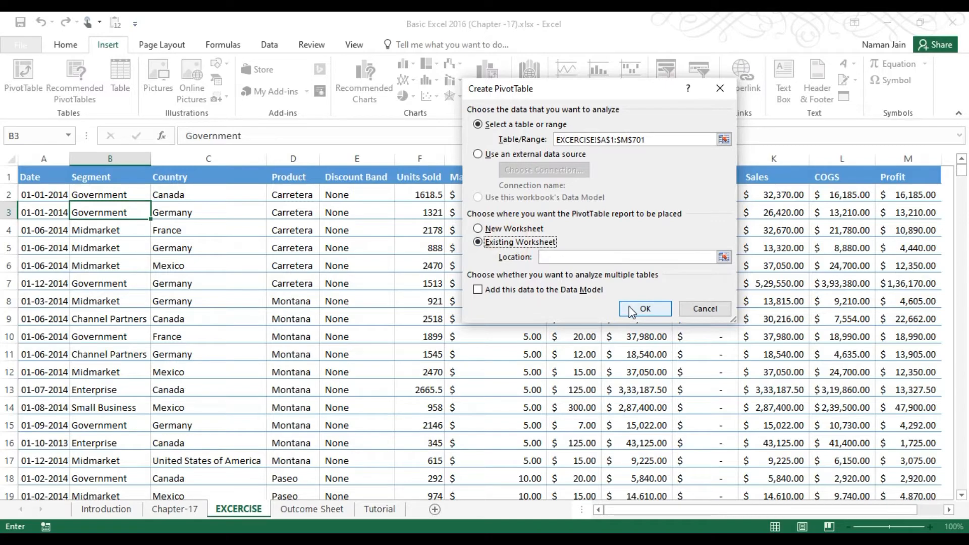
pyautogui.click(724, 257)
pyautogui.click(303, 510)
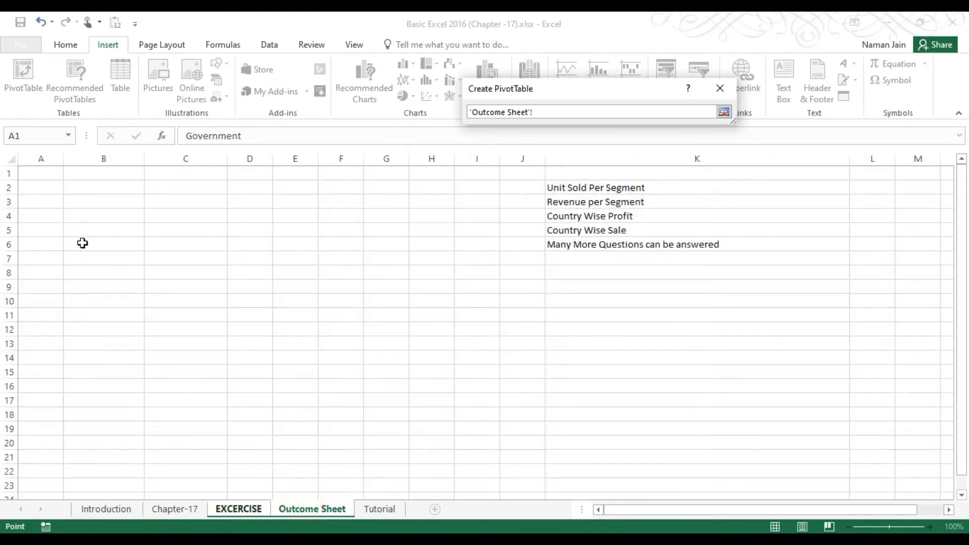
pyautogui.click(48, 202)
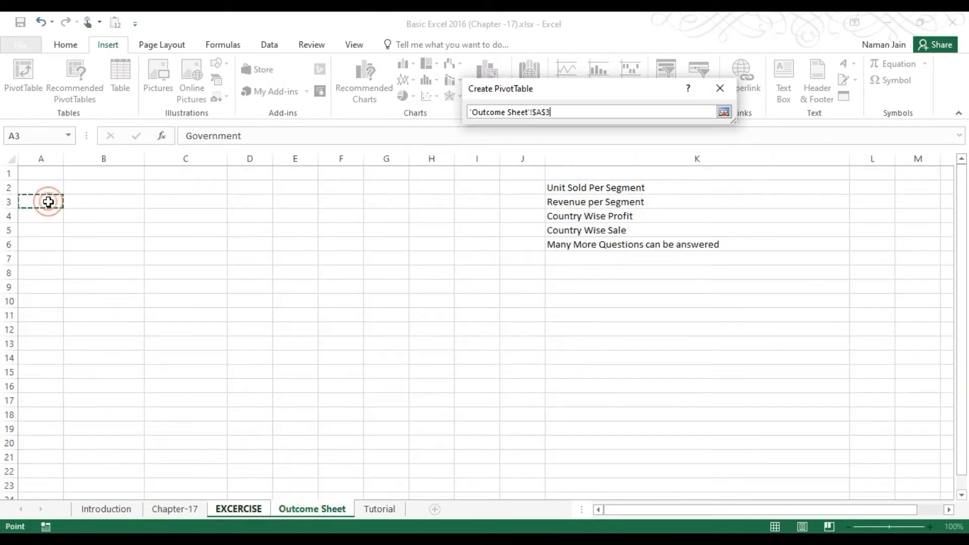
pyautogui.click(724, 112)
pyautogui.click(644, 309)
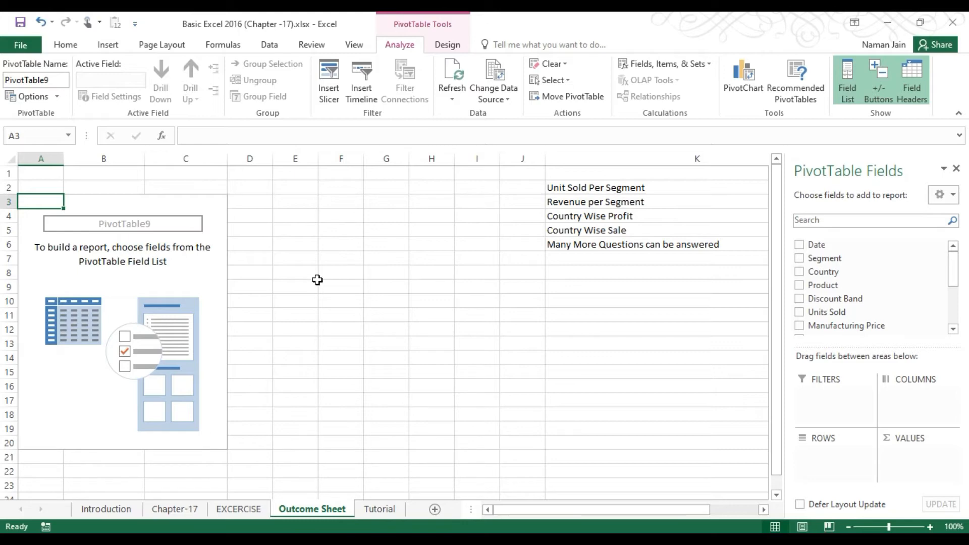
pyautogui.click(346, 188)
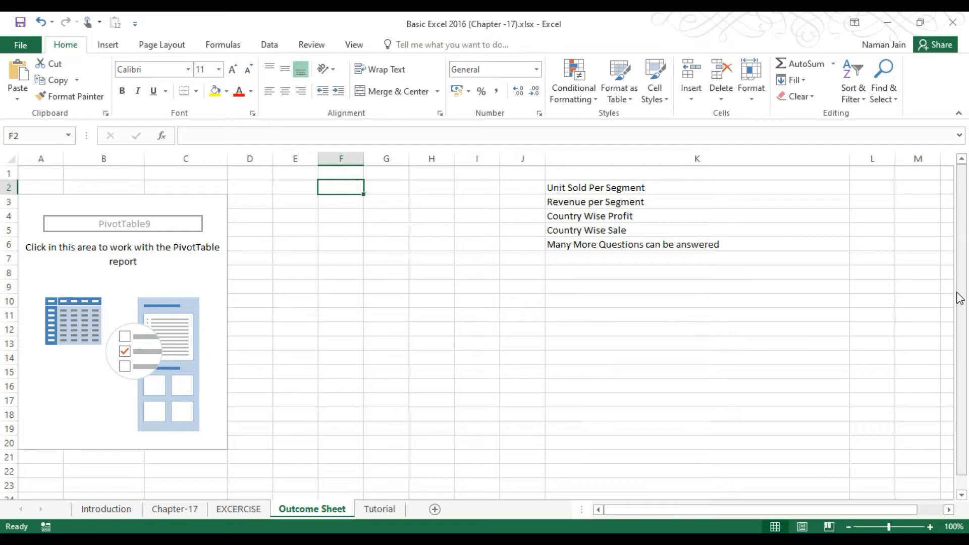
pyautogui.click(56, 256)
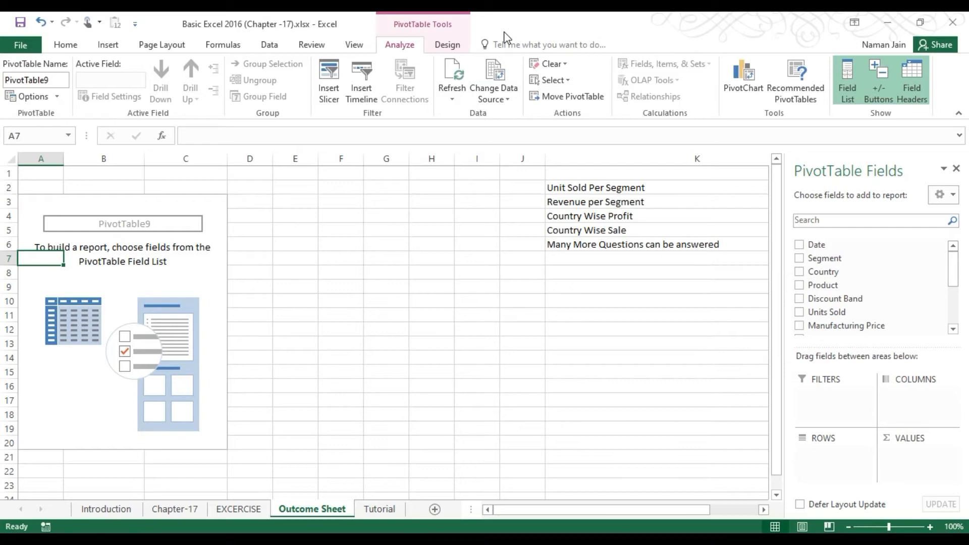
# Step: Hide and redisplay the PivotTable field list, and look through all its available fields and layout areas
pyautogui.click(143, 228)
pyautogui.click(108, 315)
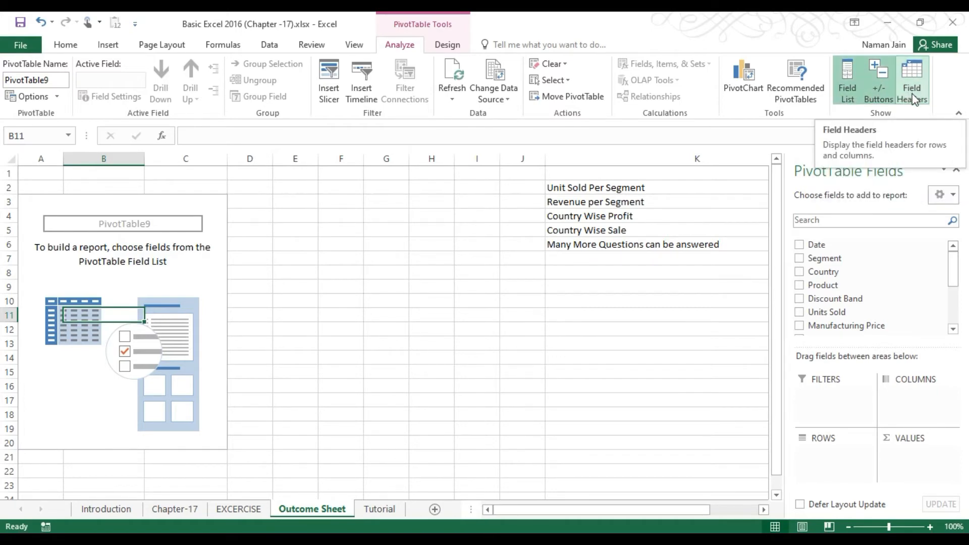
pyautogui.click(844, 84)
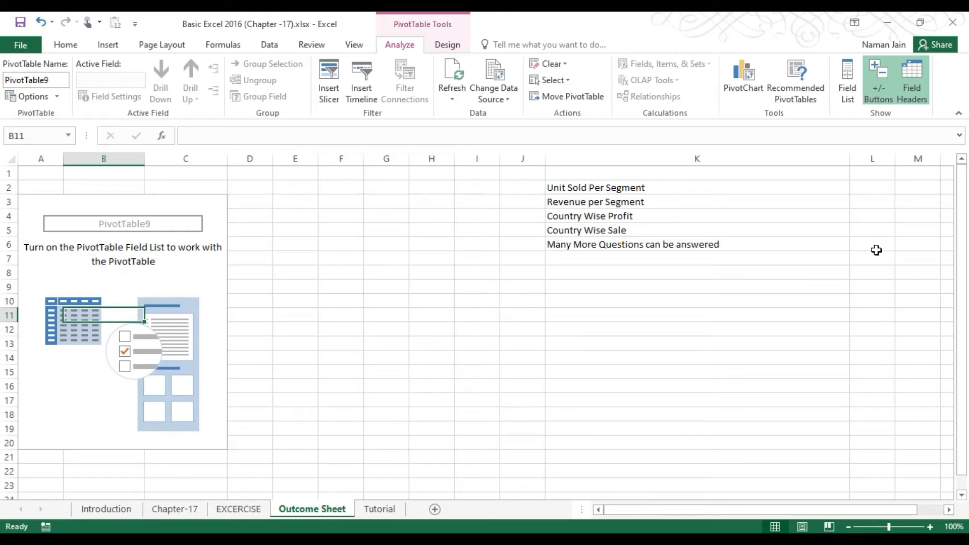
pyautogui.click(849, 82)
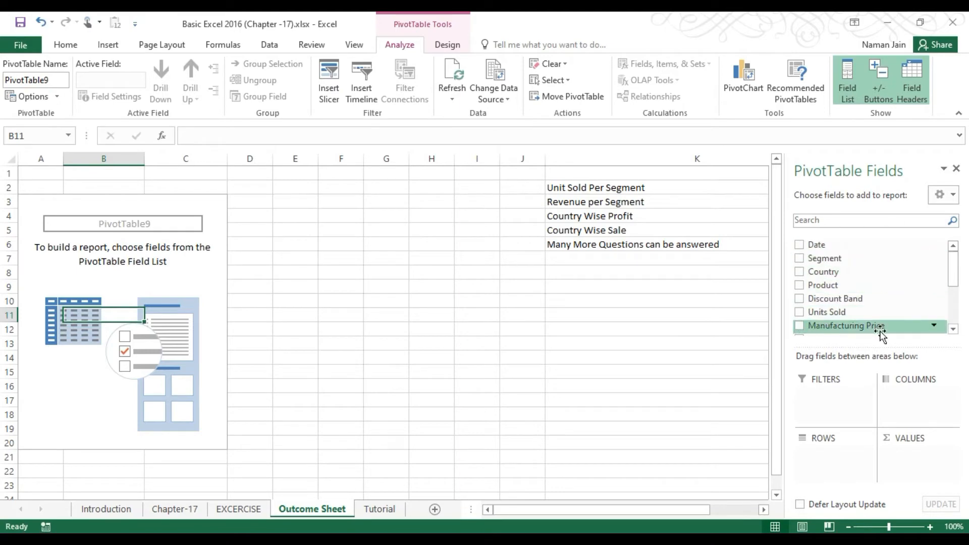
pyautogui.moveTo(960, 261)
pyautogui.mouseDown()
pyautogui.moveTo(959, 303)
pyautogui.moveTo(960, 263)
pyautogui.mouseUp()
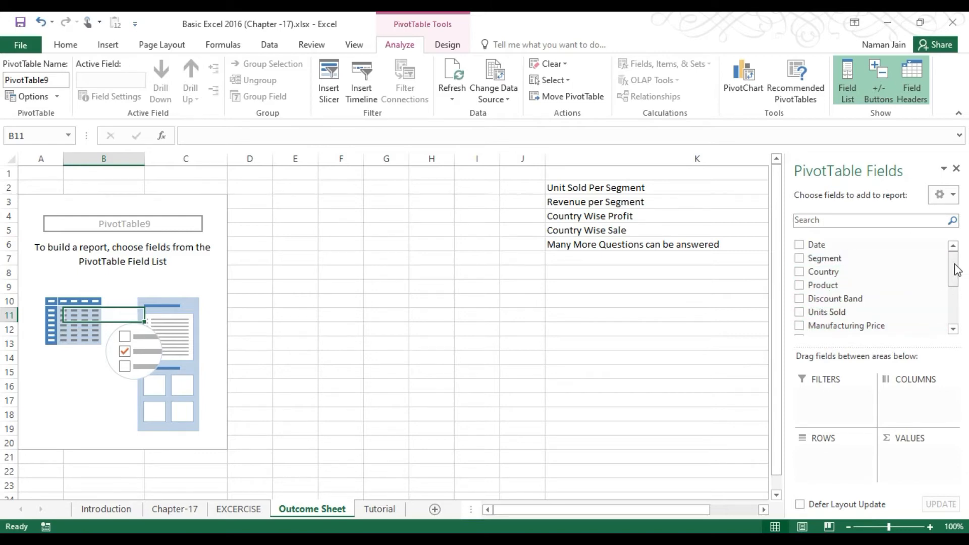
pyautogui.scroll(-3, 956, 270)
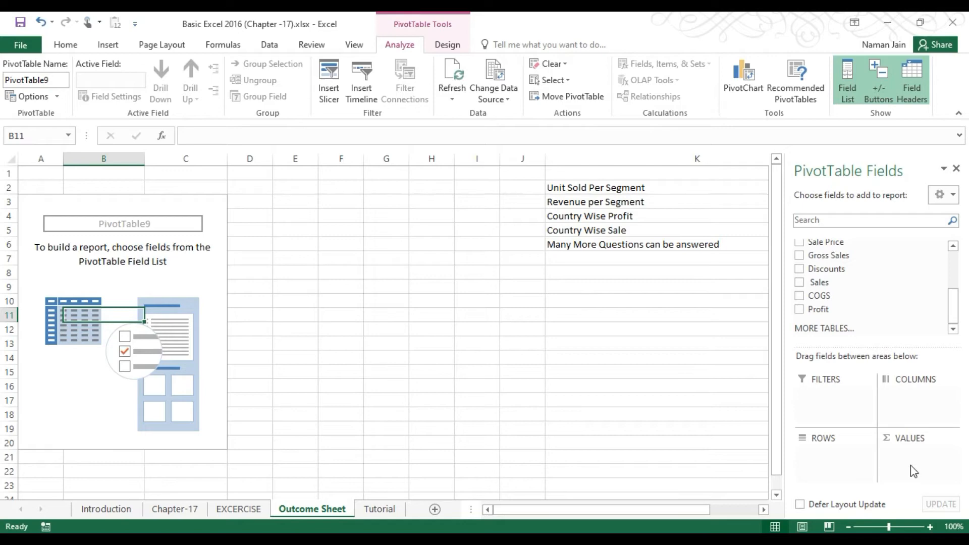
# Step: Place the Segment field in the PivotTable's rows and select the resulting segment labels
pyautogui.click(632, 188)
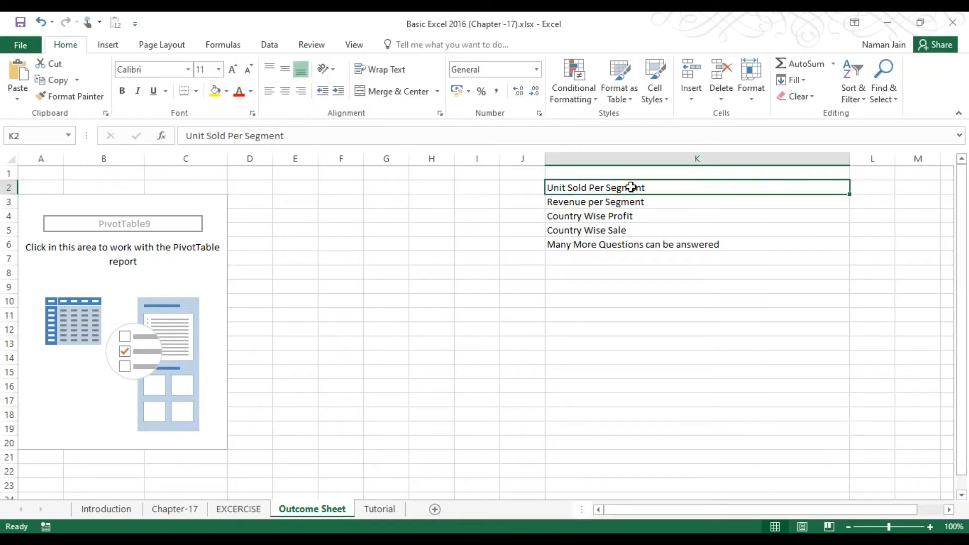
pyautogui.click(77, 250)
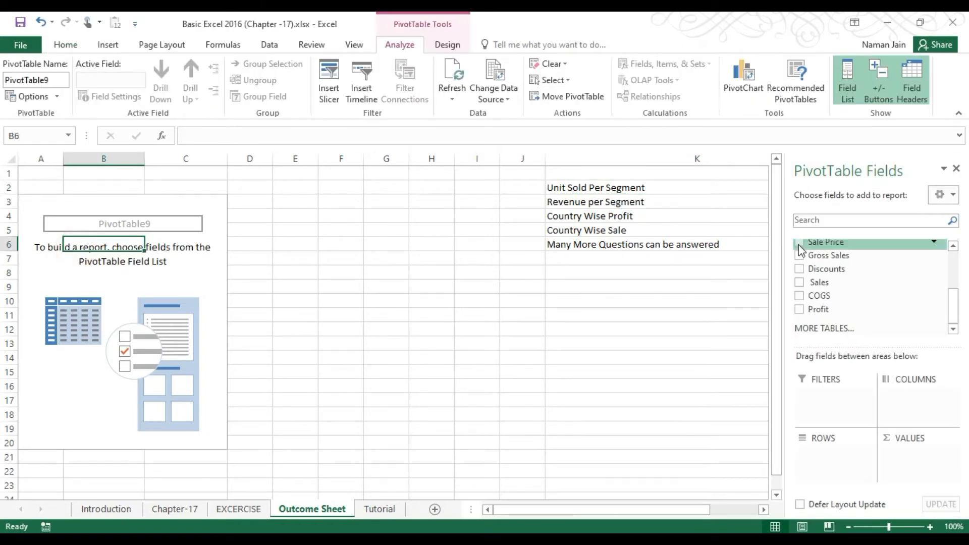
pyautogui.moveTo(954, 319); pyautogui.dragTo(955, 259)
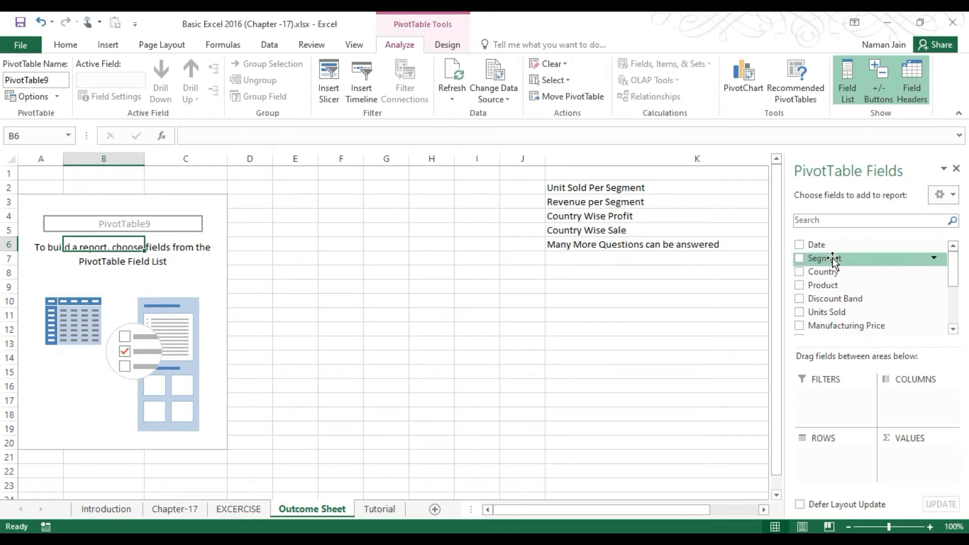
pyautogui.moveTo(833, 260); pyautogui.dragTo(829, 464)
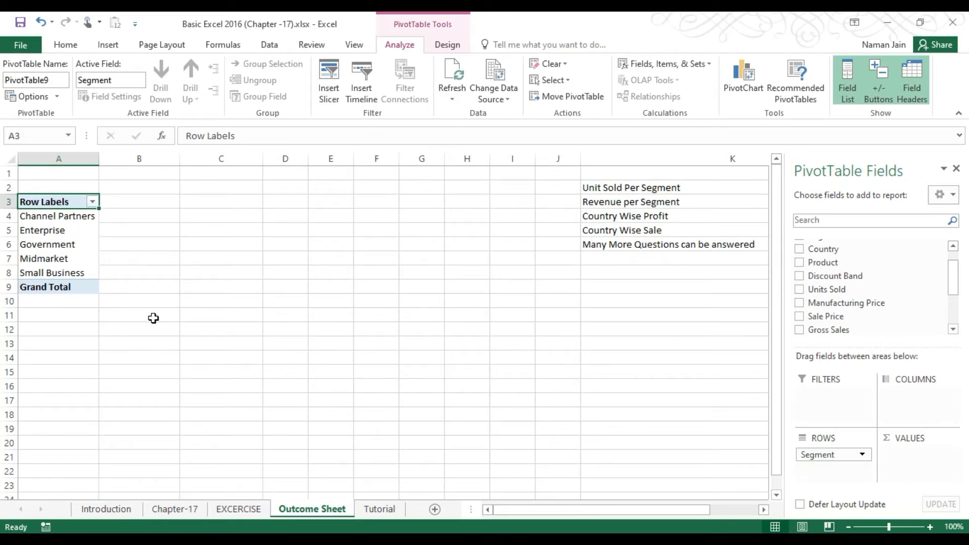
pyautogui.moveTo(72, 208); pyautogui.dragTo(54, 288)
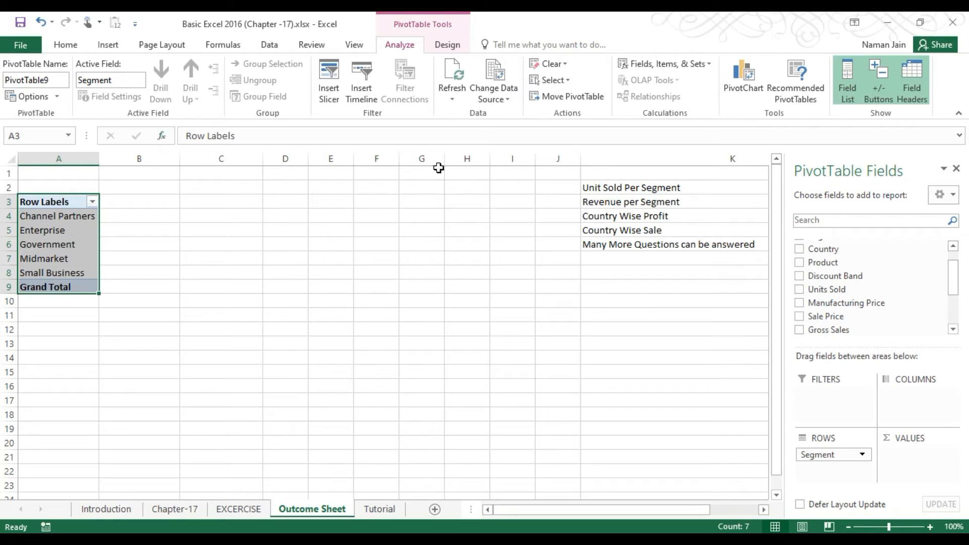
# Step: Add the Units Sold field to the PivotTable to sum units per segment, answering the Unit Sold Per Segment question
pyautogui.click(621, 189)
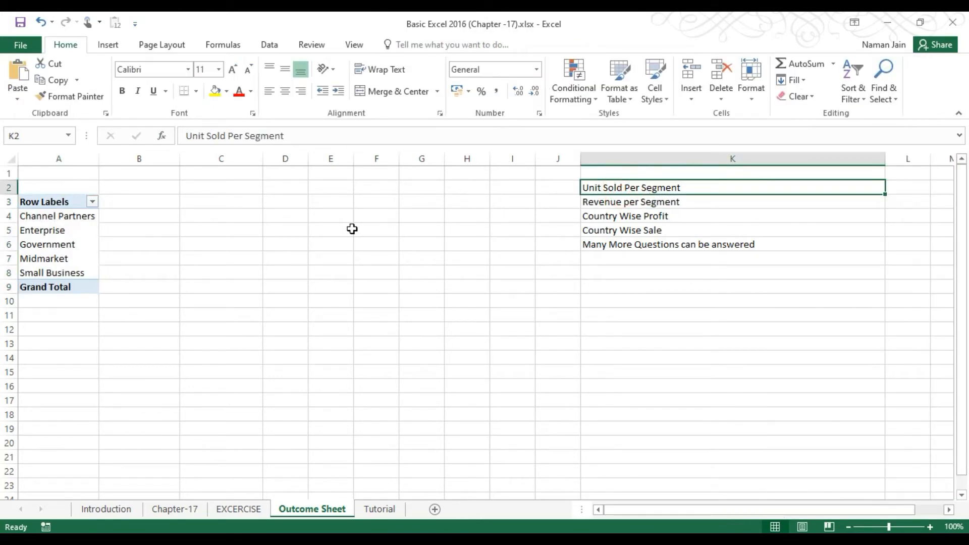
pyautogui.click(74, 251)
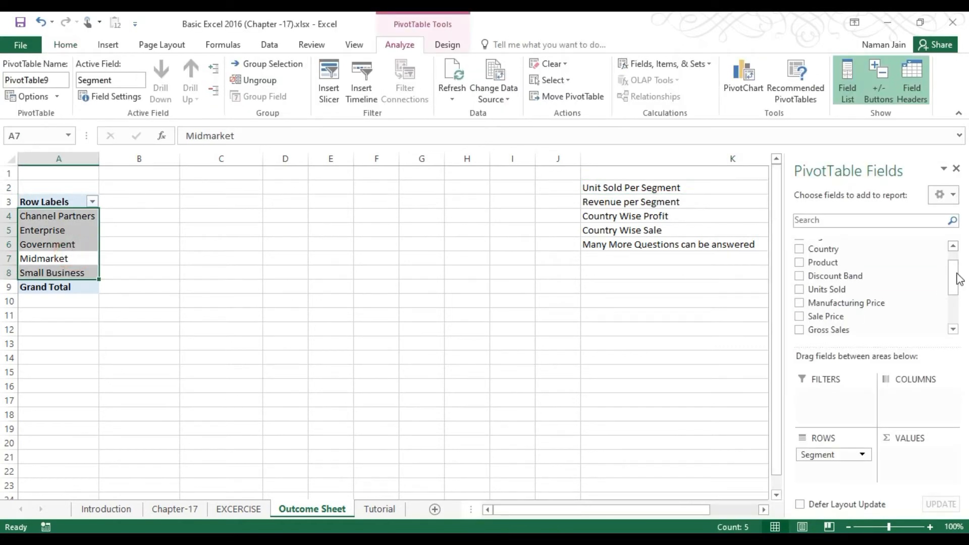
pyautogui.moveTo(956, 287); pyautogui.dragTo(953, 276)
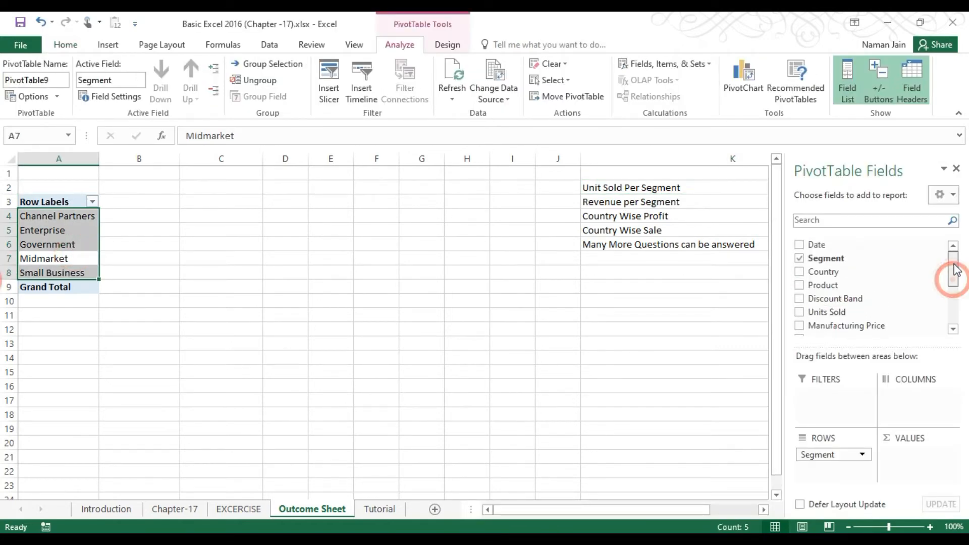
pyautogui.click(800, 313)
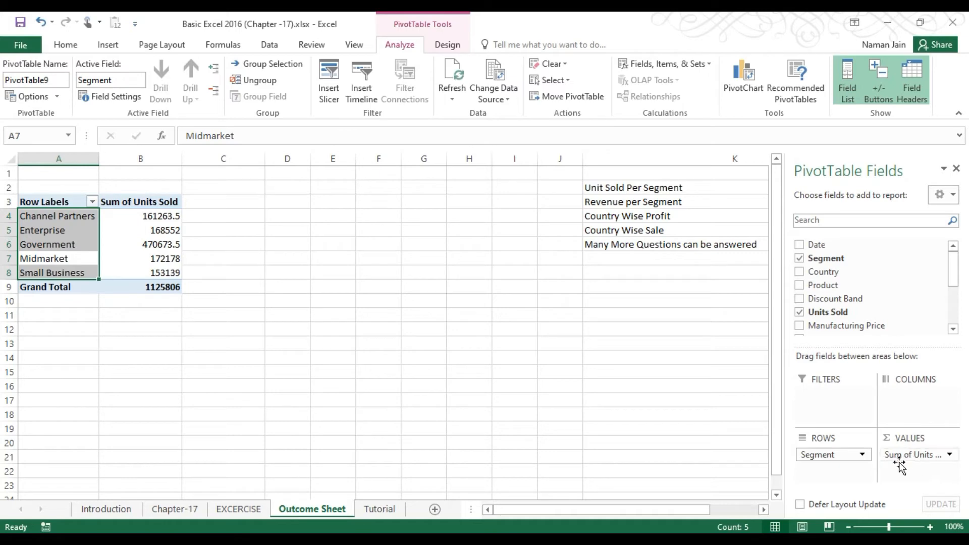
# Step: Try Country as a second row field under Segment, and add it to the column labels instead
pyautogui.click(800, 272)
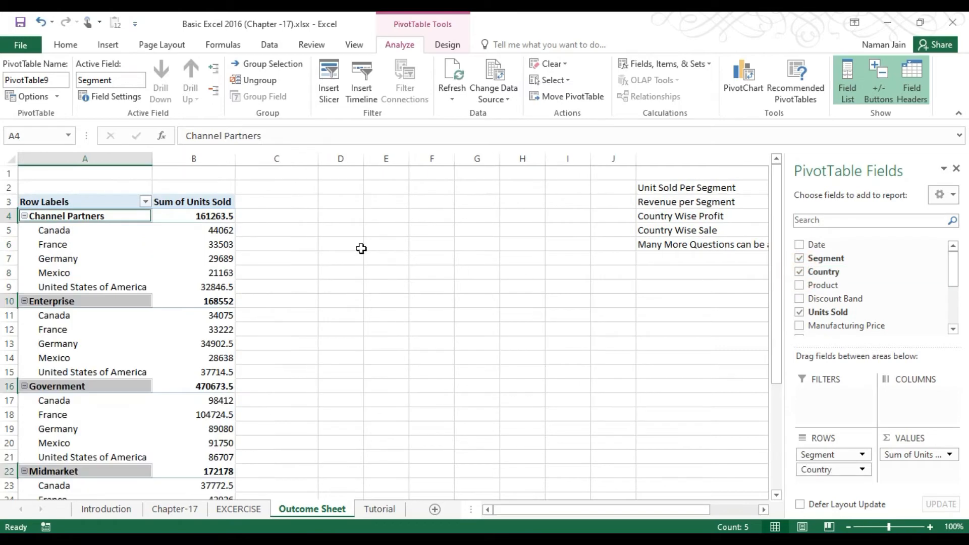
pyautogui.moveTo(831, 469); pyautogui.dragTo(799, 273)
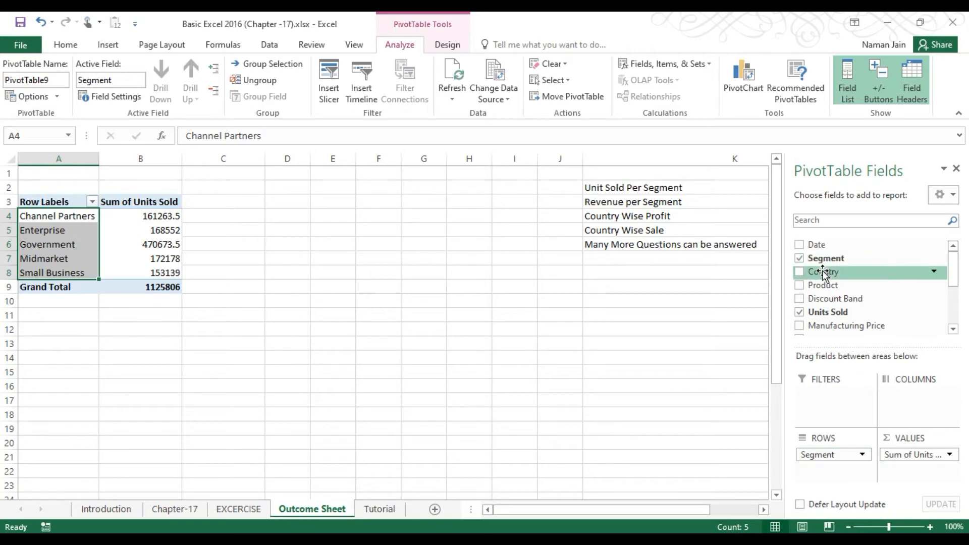
pyautogui.click(935, 273)
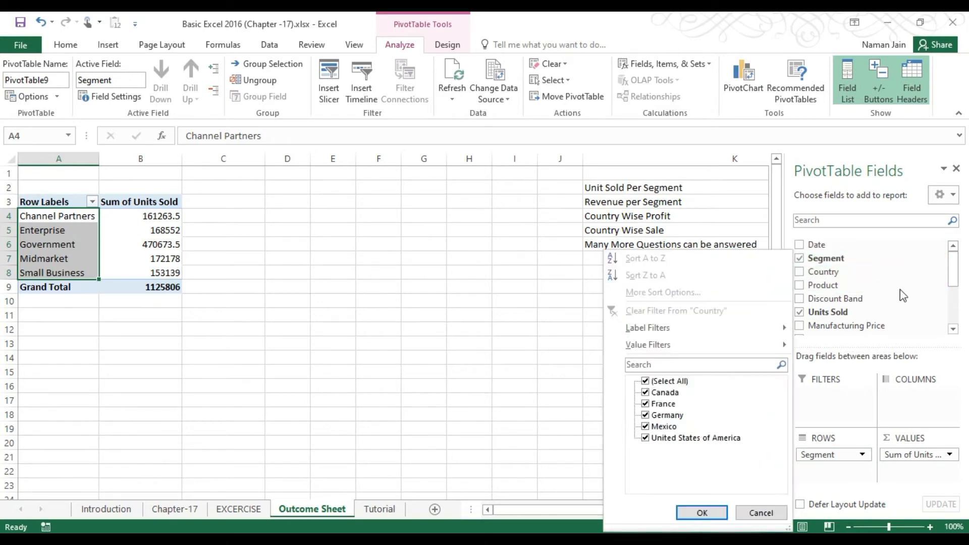
pyautogui.click(881, 284)
pyautogui.rightClick(844, 275)
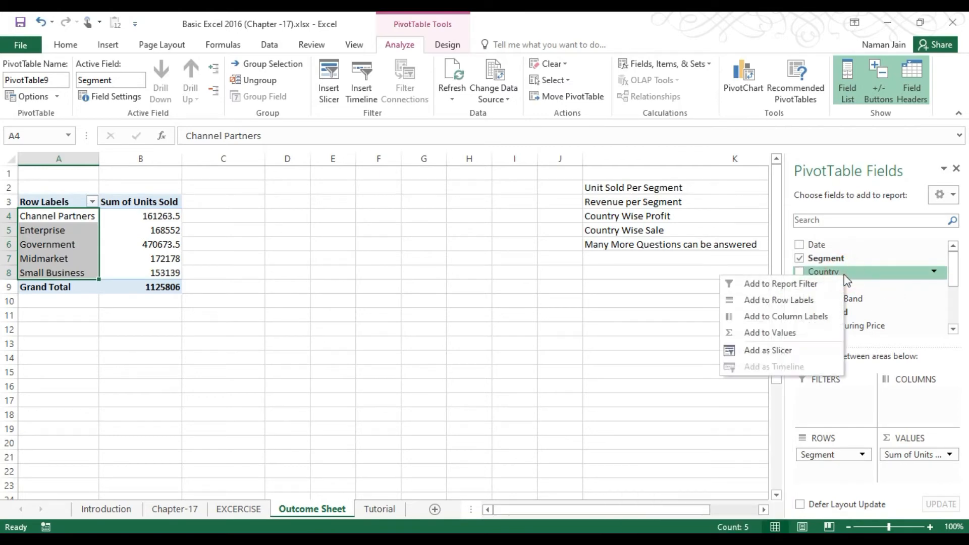
pyautogui.click(785, 316)
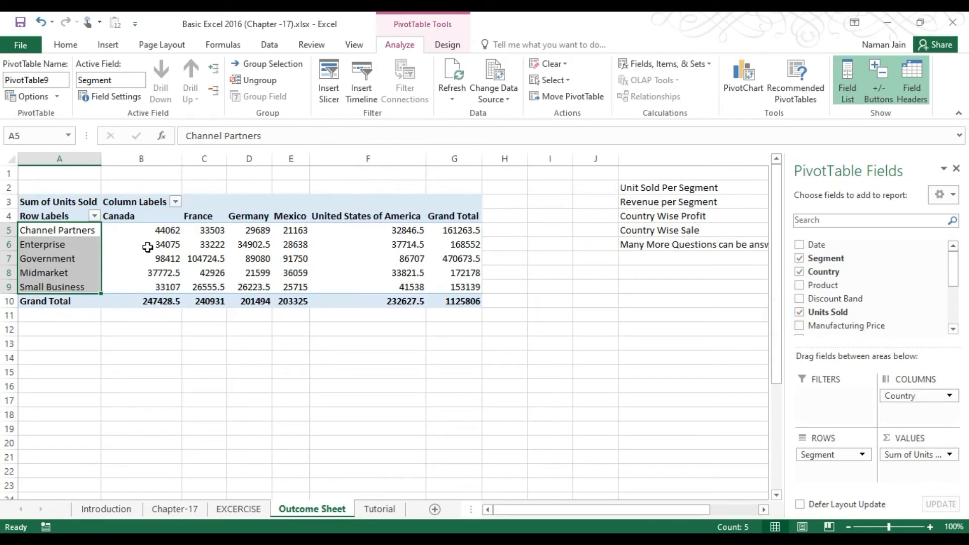
# Step: Examine the segment rows, country columns and individual values, including Channel Partners in Canada and Enterprise in France
pyautogui.click(32, 230)
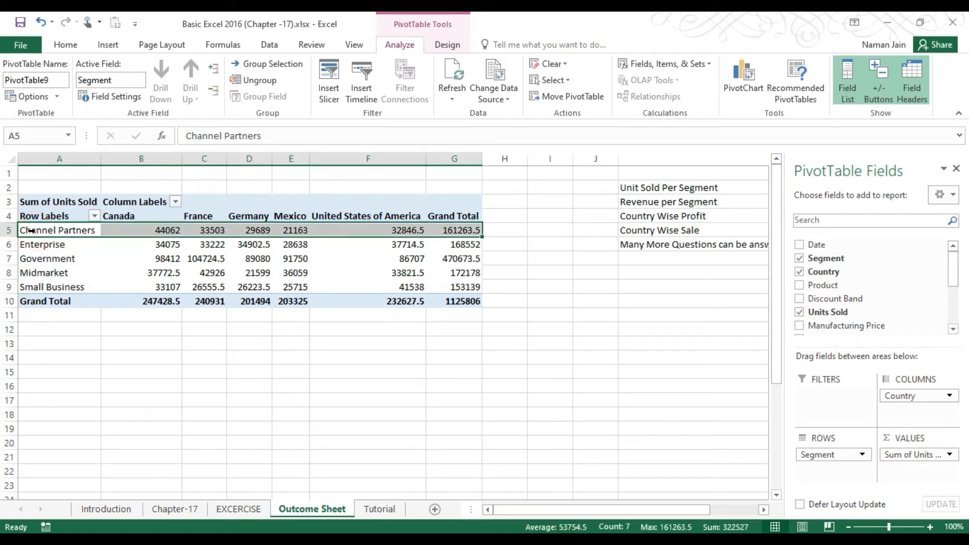
pyautogui.moveTo(65, 230); pyautogui.dragTo(58, 288)
pyautogui.moveTo(147, 216); pyautogui.dragTo(433, 216)
pyautogui.moveTo(154, 230); pyautogui.dragTo(405, 286)
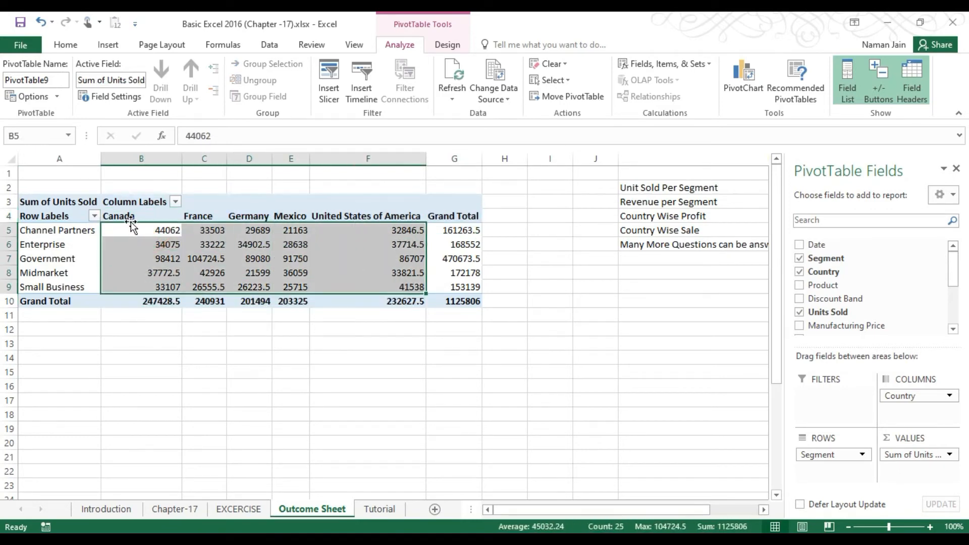
pyautogui.click(79, 231)
pyautogui.click(141, 231)
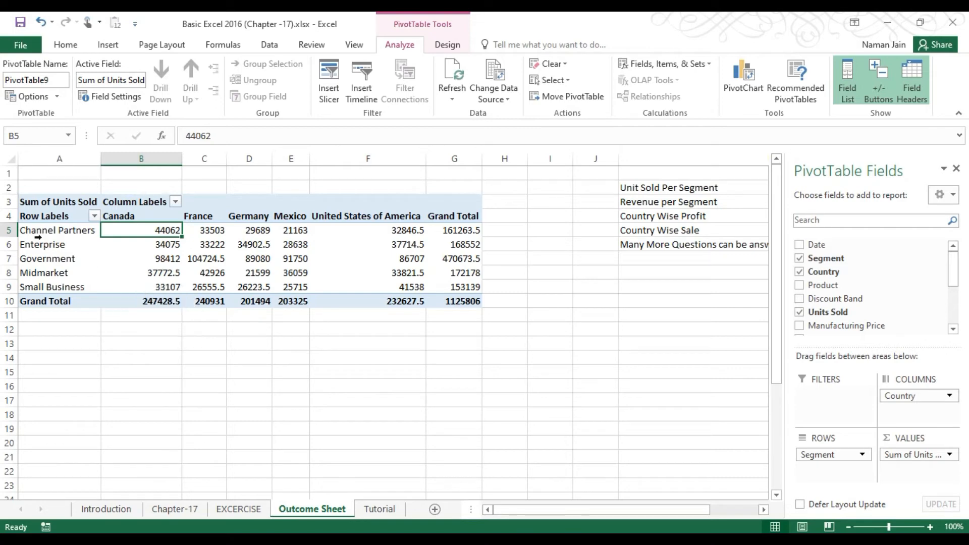
pyautogui.click(20, 245)
pyautogui.click(217, 241)
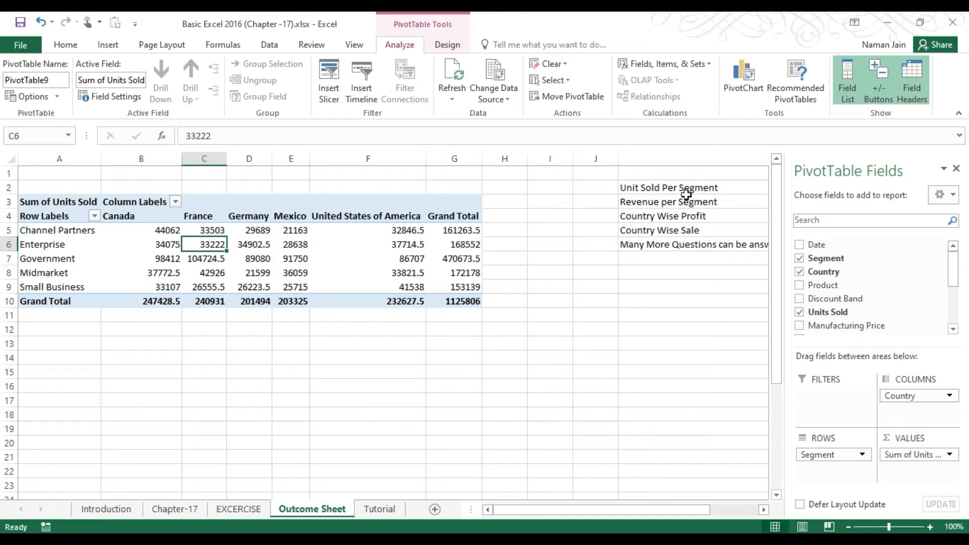
# Step: Remove Sum of Units Sold from the values and Country from the columns, keeping Segment in the rows
pyautogui.click(668, 201)
pyautogui.click(224, 256)
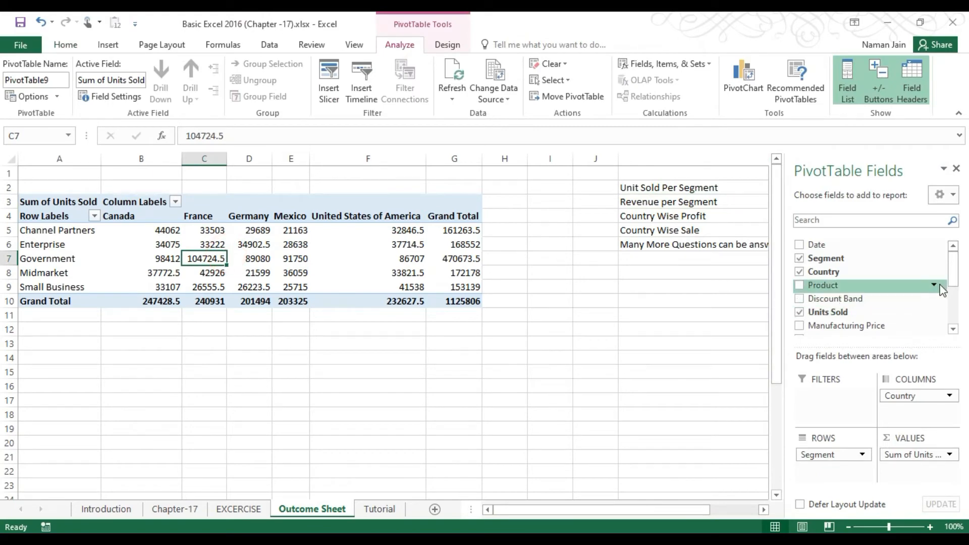
pyautogui.moveTo(955, 271); pyautogui.dragTo(955, 299)
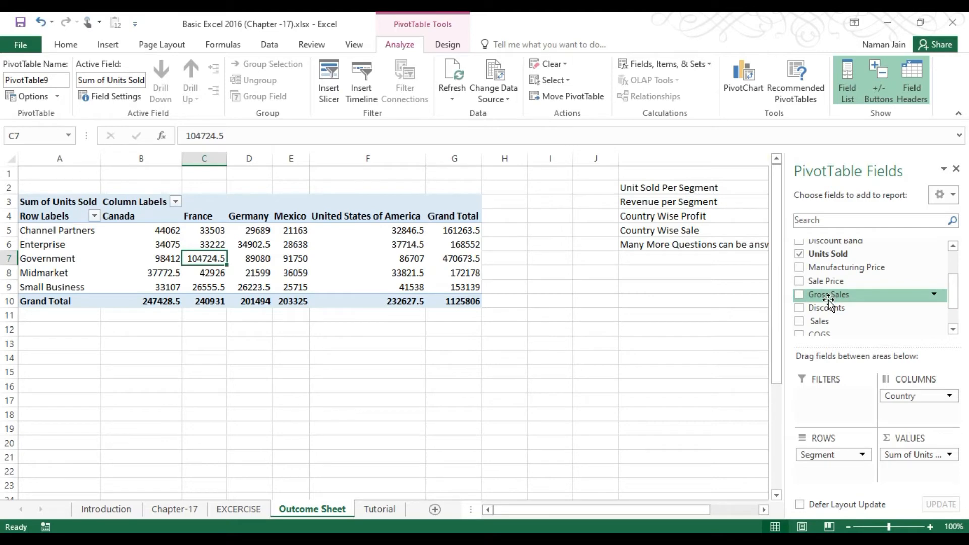
pyautogui.click(924, 457)
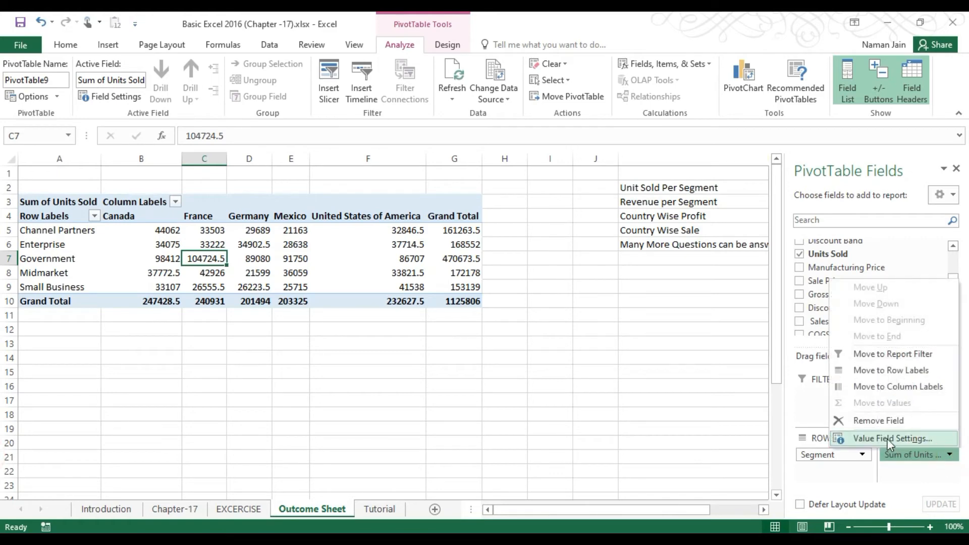
pyautogui.click(951, 457)
pyautogui.click(952, 457)
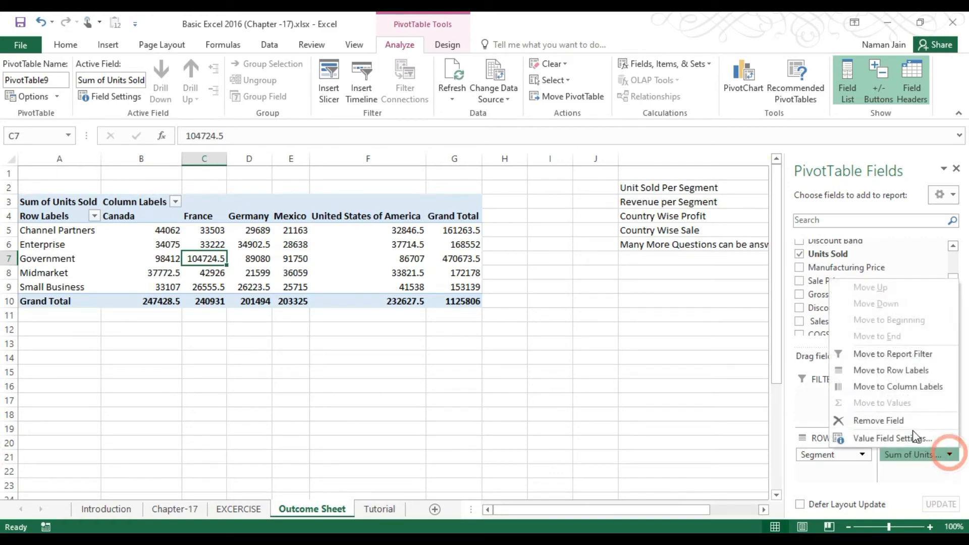
pyautogui.click(878, 421)
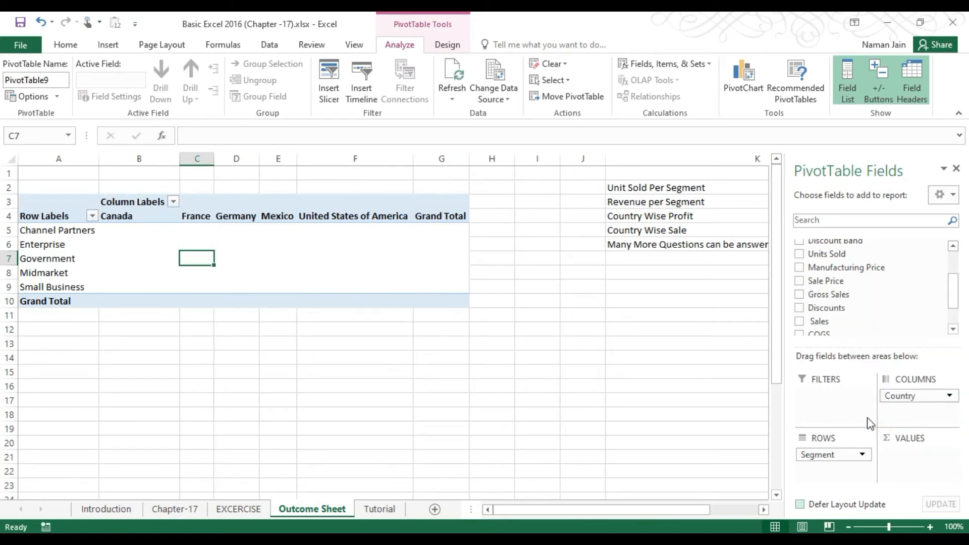
pyautogui.click(950, 397)
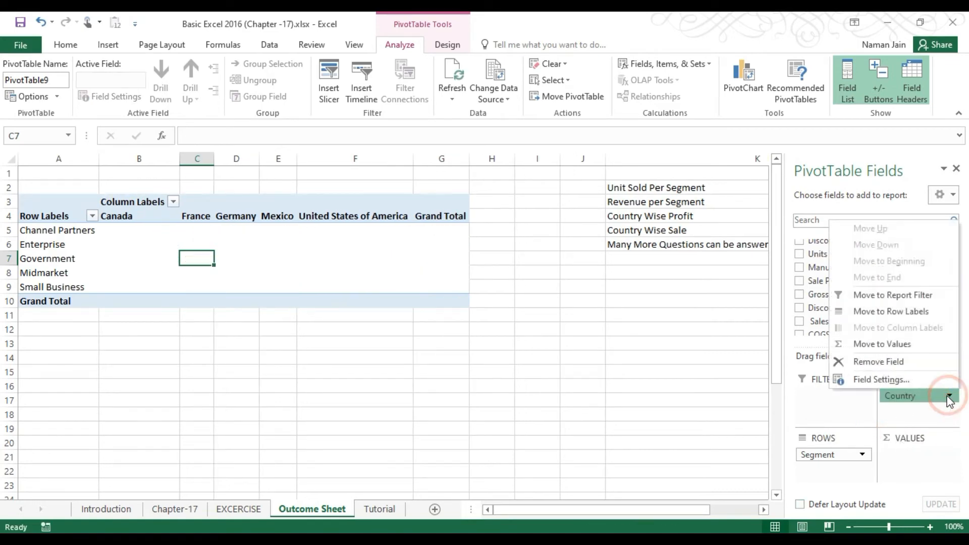
pyautogui.click(895, 364)
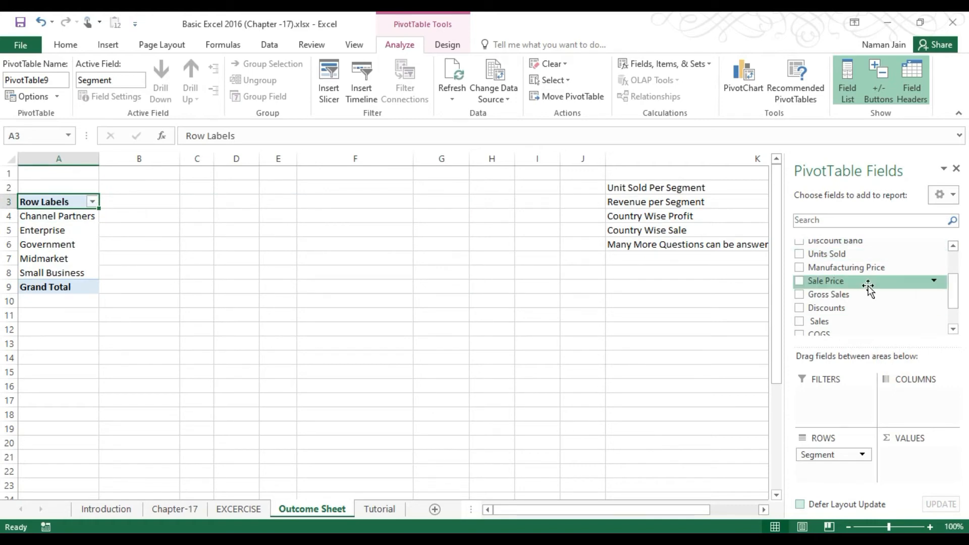
# Step: Add Gross Sales to the PivotTable's values to sum revenue per segment, and review the Enterprise figure
pyautogui.moveTo(855, 295); pyautogui.dragTo(917, 460)
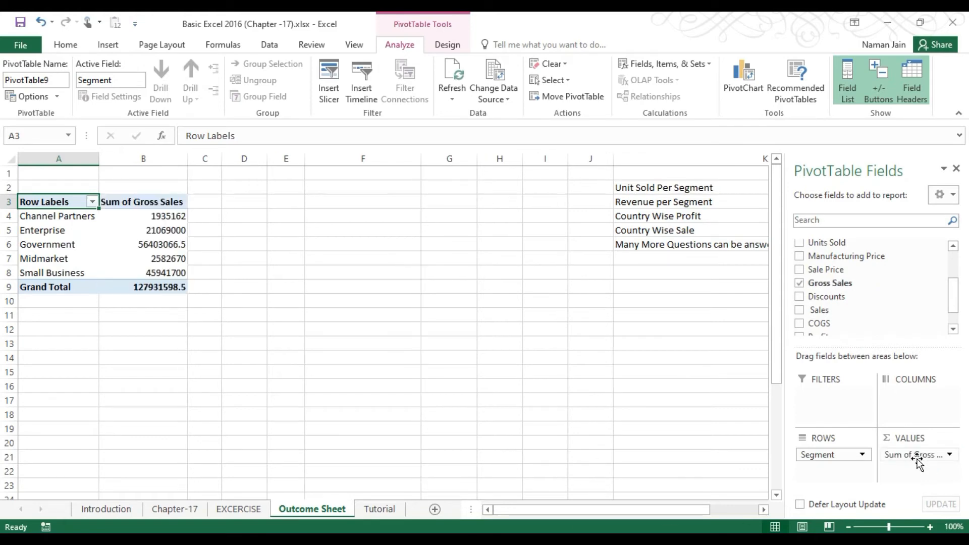
pyautogui.click(42, 226)
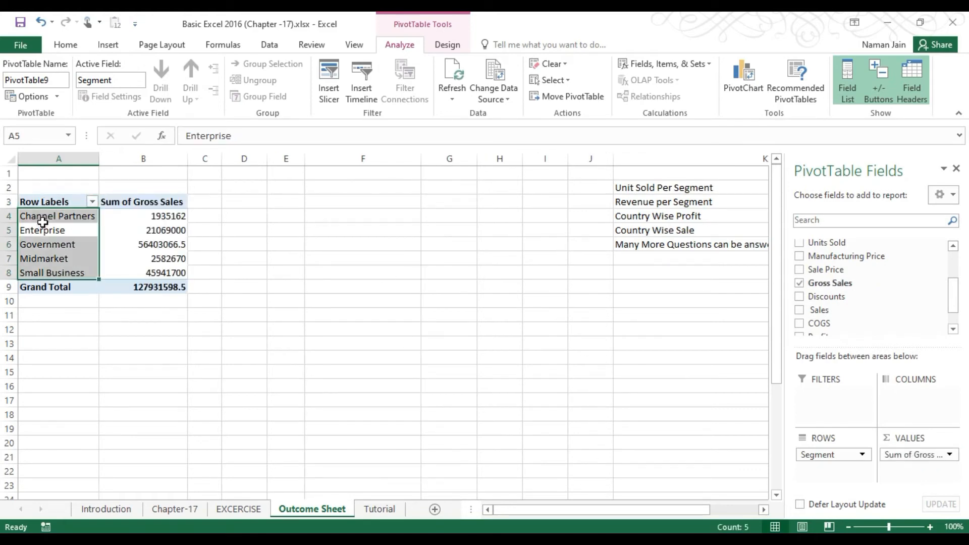
pyautogui.click(131, 227)
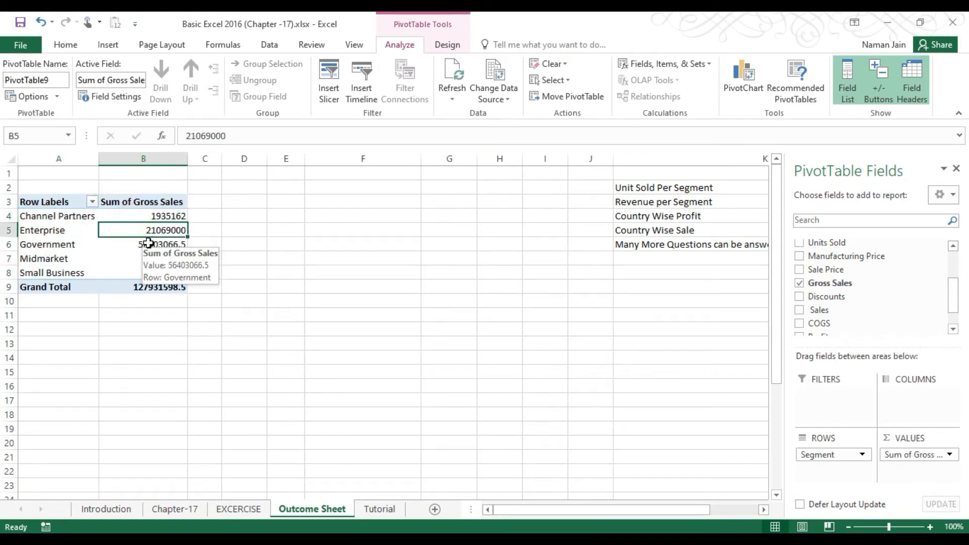
pyautogui.click(58, 222)
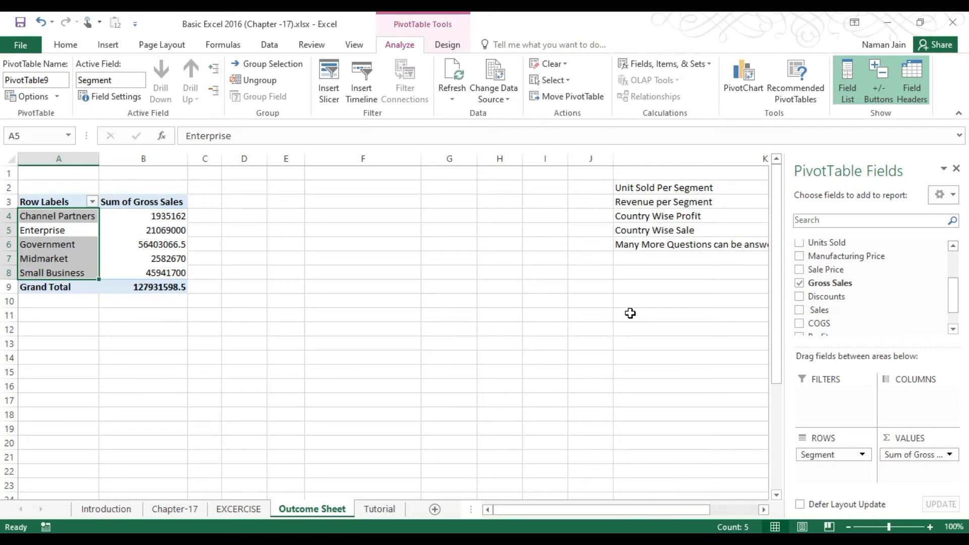
# Step: Remove Sum of Gross Sales from the PivotTable's values and Segment from its rows
pyautogui.click(913, 457)
pyautogui.click(865, 419)
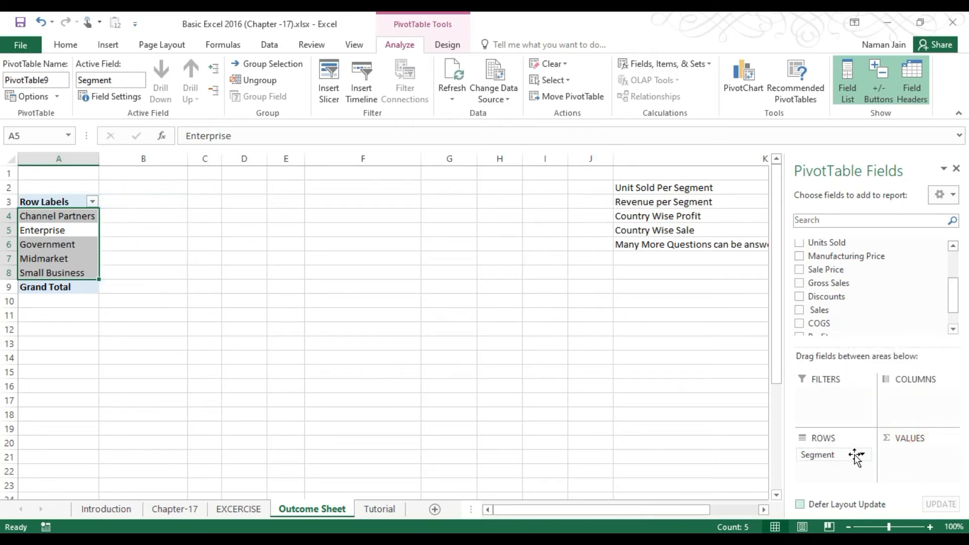
pyautogui.click(855, 457)
pyautogui.click(806, 418)
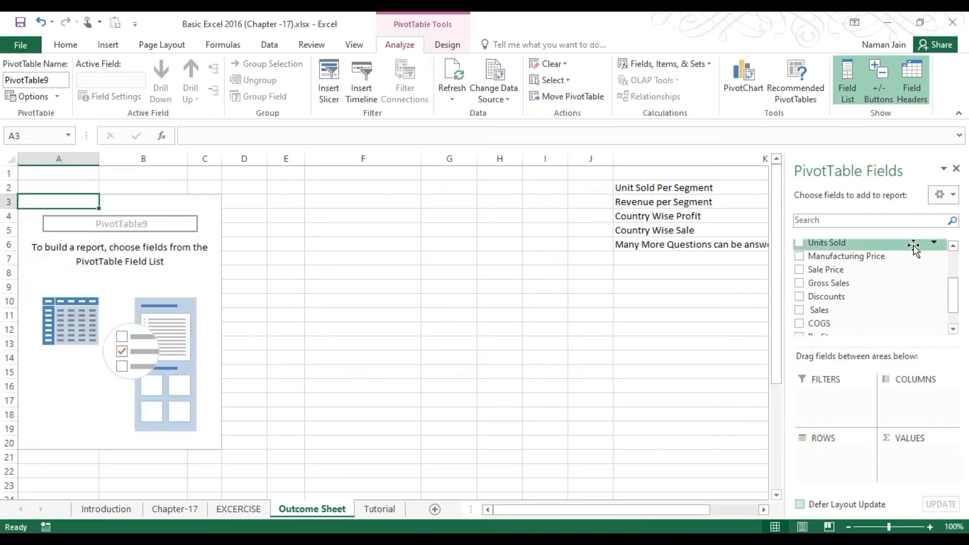
# Step: Add Country to the PivotTable's rows and Profit to its values to sum profit per country
pyautogui.moveTo(954, 282); pyautogui.dragTo(953, 260)
pyautogui.moveTo(826, 275); pyautogui.dragTo(822, 453)
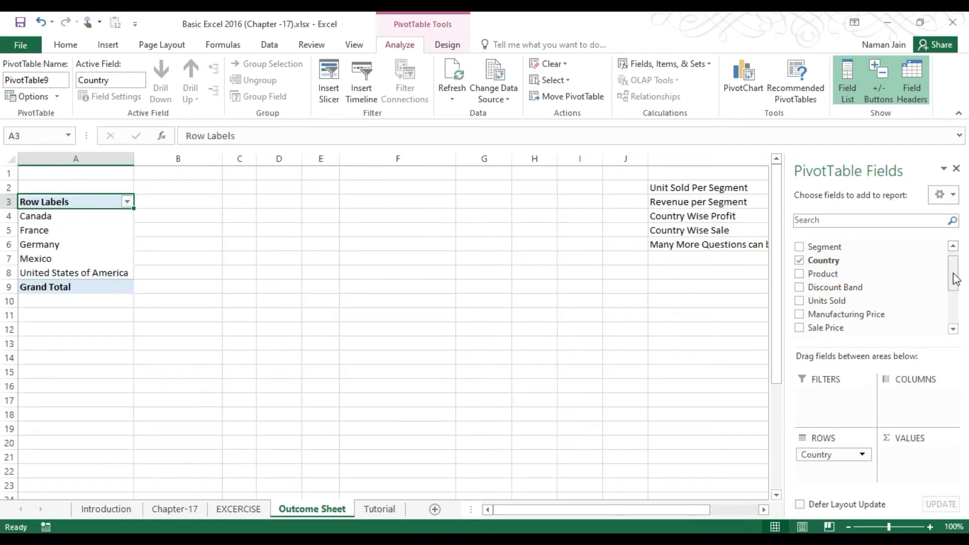
pyautogui.moveTo(954, 282); pyautogui.dragTo(954, 303)
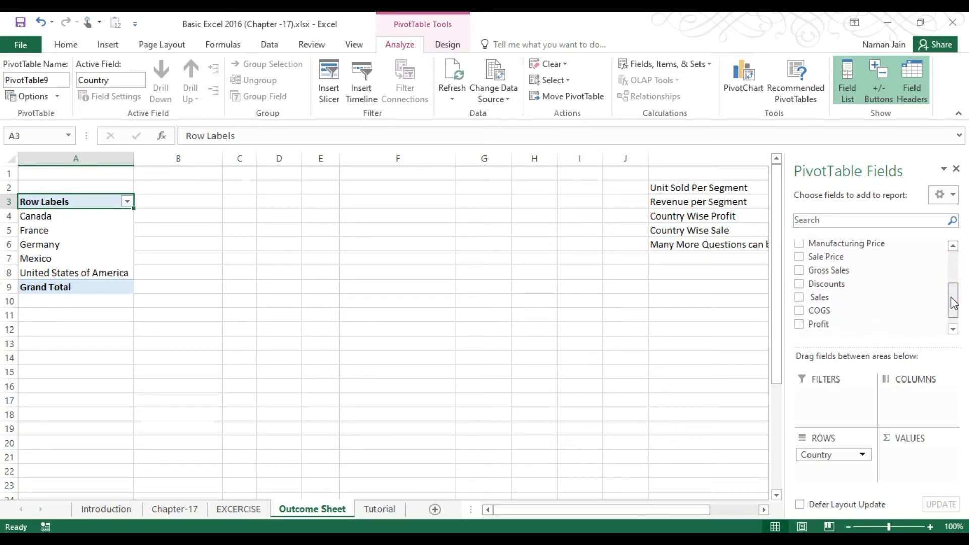
pyautogui.moveTo(815, 325); pyautogui.dragTo(928, 478)
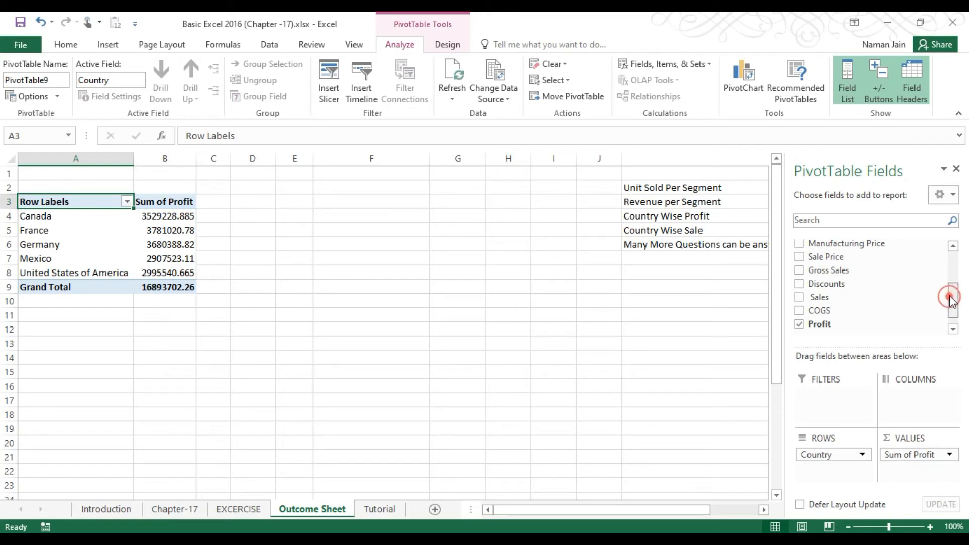
# Step: Add Segment as a second row field under Country, and review the segment profits listed for Canada
pyautogui.moveTo(953, 300); pyautogui.dragTo(955, 264)
pyautogui.moveTo(825, 256); pyautogui.dragTo(821, 470)
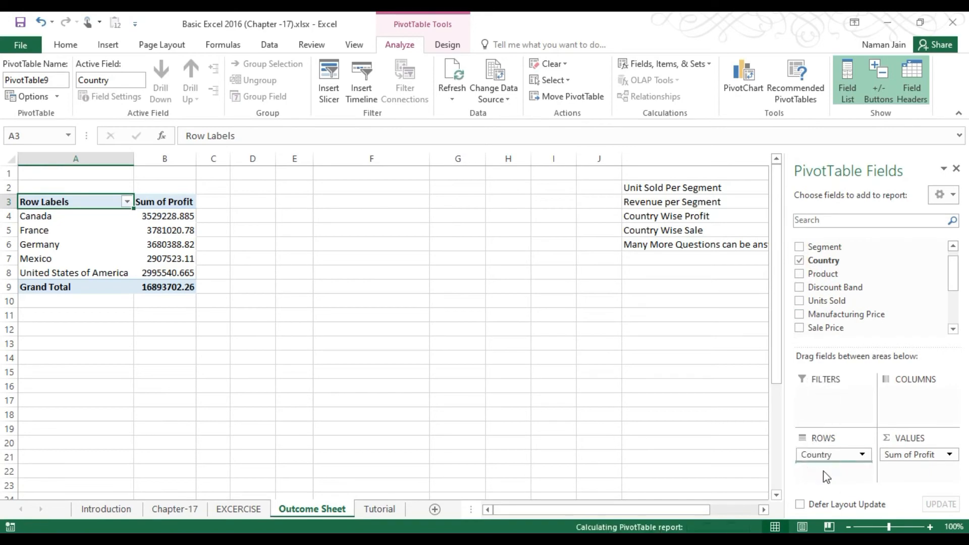
pyautogui.click(70, 216)
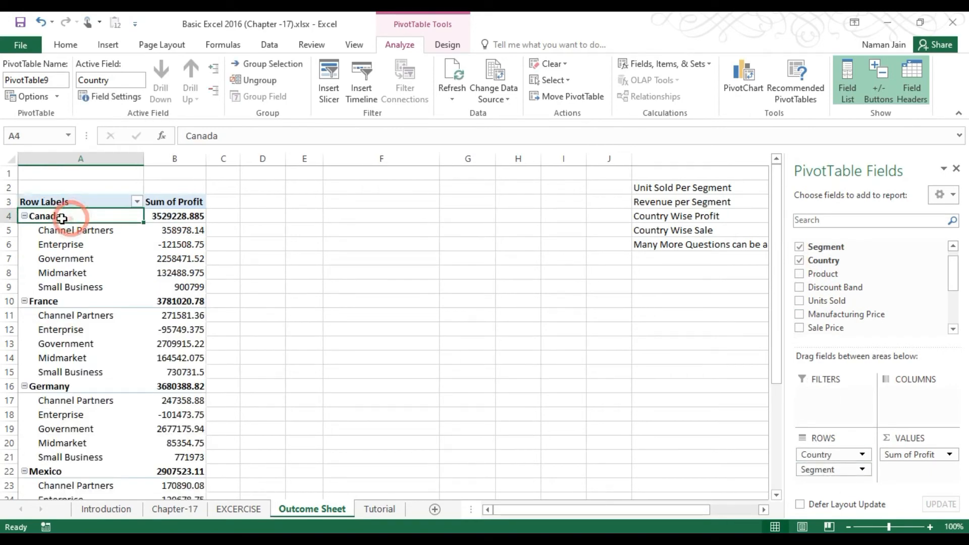
pyautogui.click(62, 244)
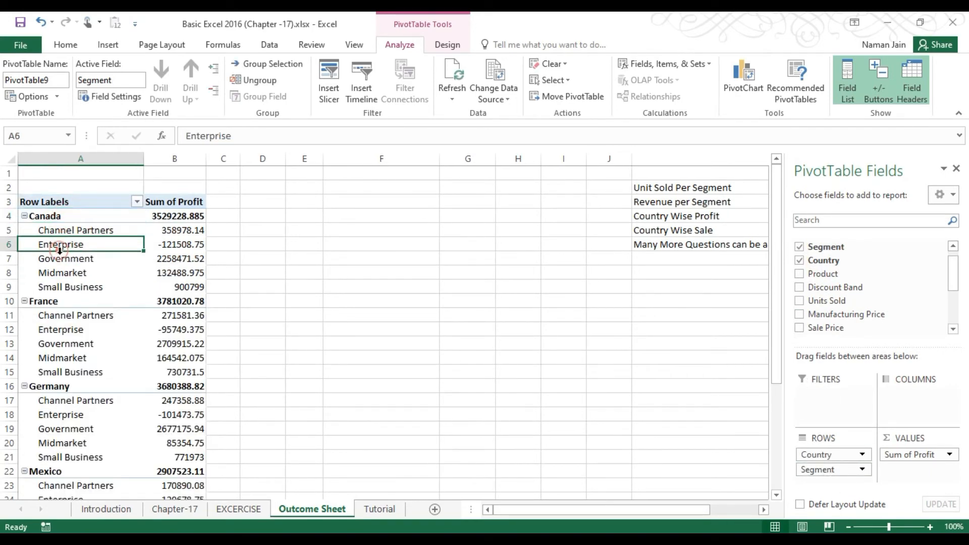
pyautogui.click(50, 258)
pyautogui.click(53, 273)
pyautogui.click(53, 287)
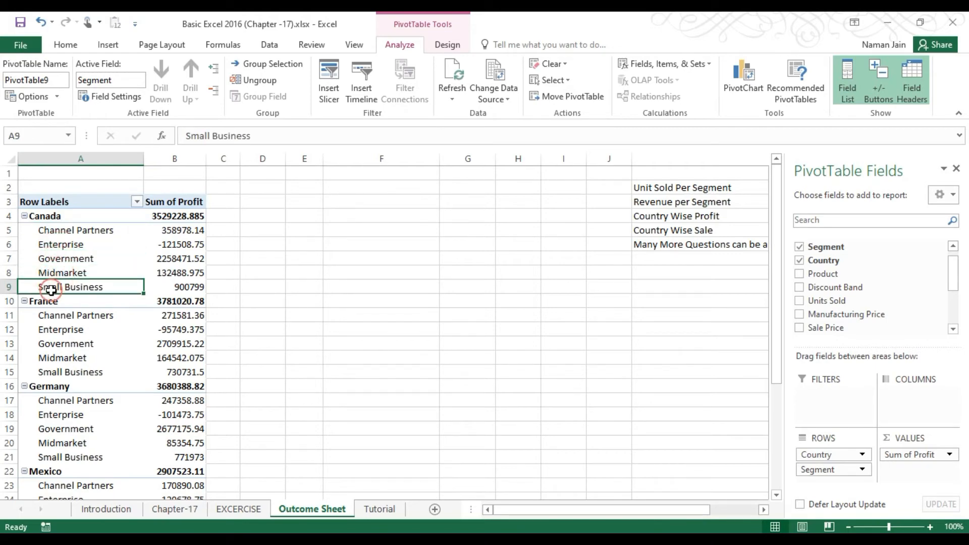
pyautogui.moveTo(161, 242); pyautogui.dragTo(160, 294)
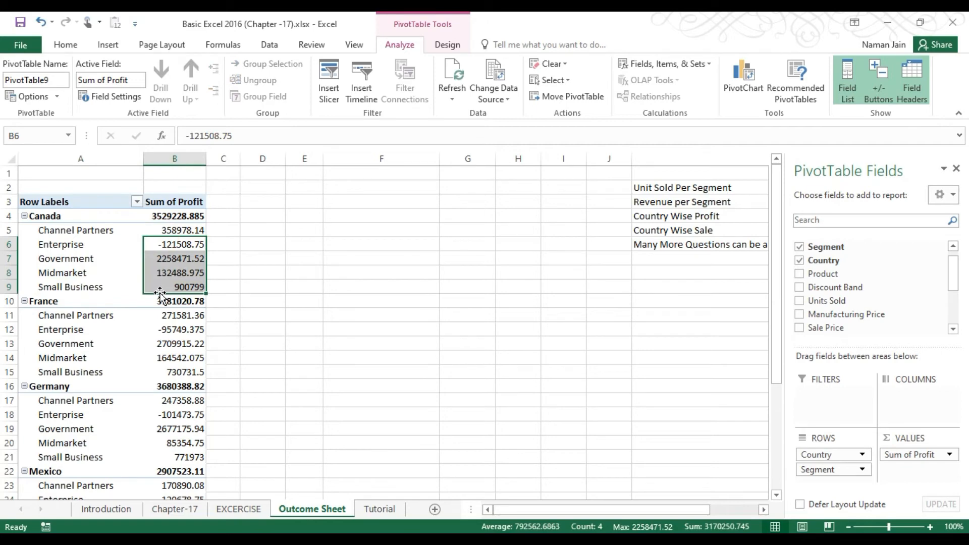
pyautogui.click(85, 230)
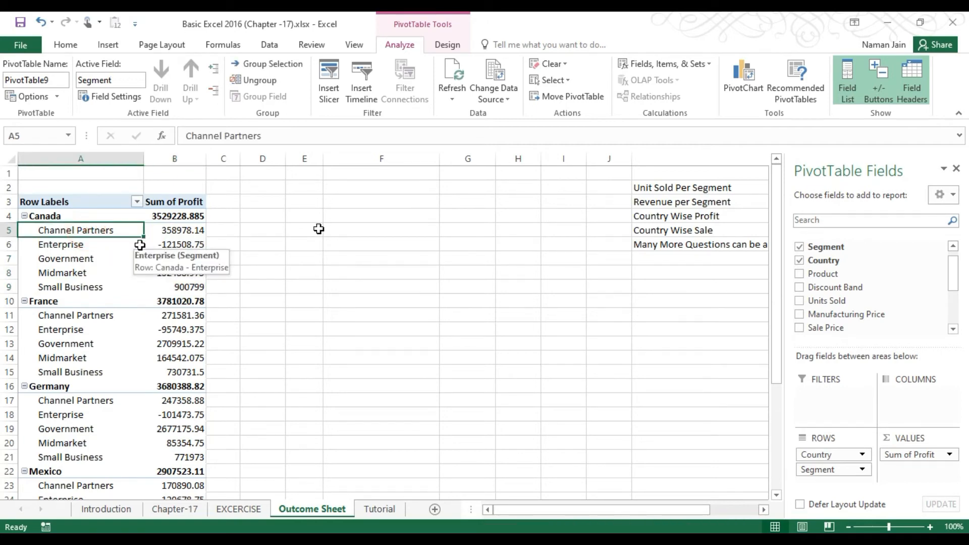
# Step: Add Product as a third row field under Segment, and review the product profits for Channel Partners in Canada
pyautogui.click(806, 280)
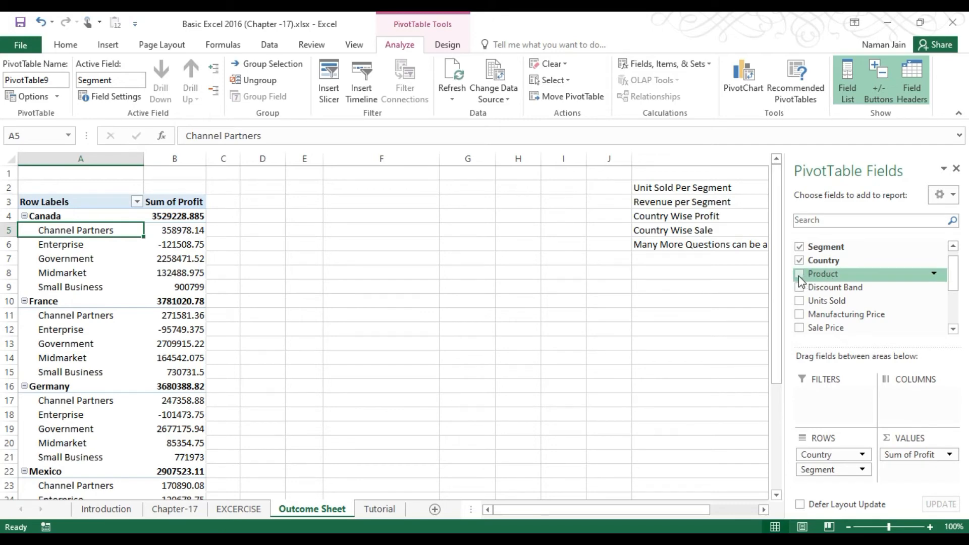
pyautogui.click(43, 216)
pyautogui.click(60, 233)
pyautogui.moveTo(69, 244); pyautogui.dragTo(82, 316)
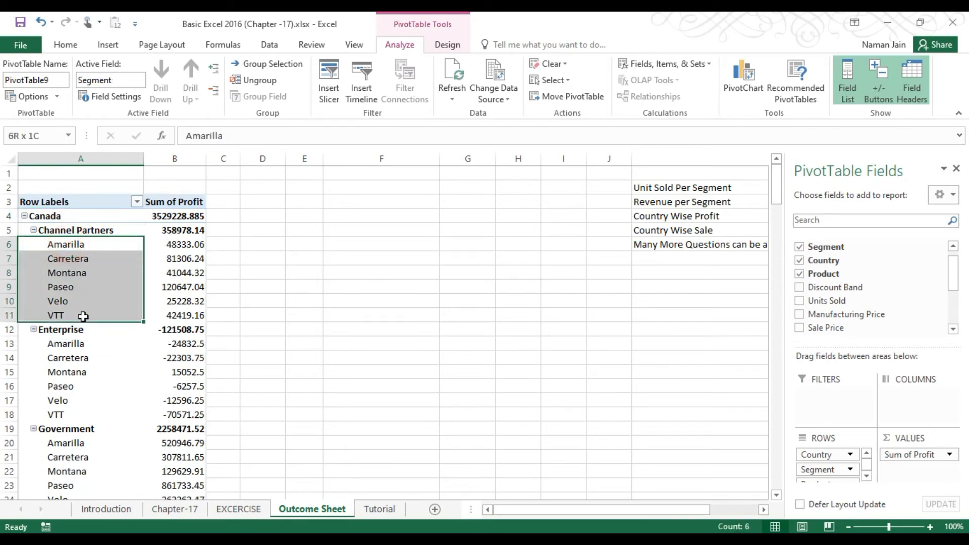
pyautogui.click(176, 301)
pyautogui.click(185, 231)
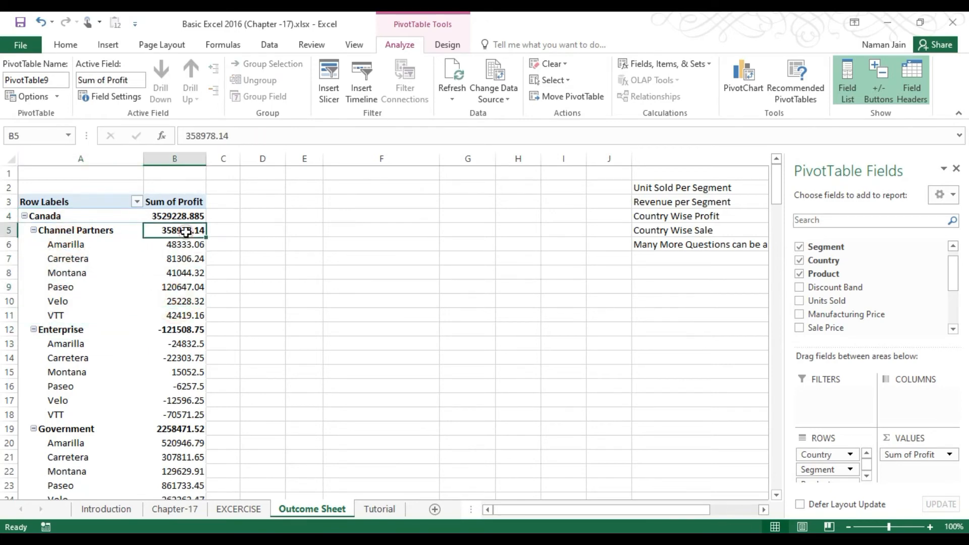
pyautogui.moveTo(186, 232)
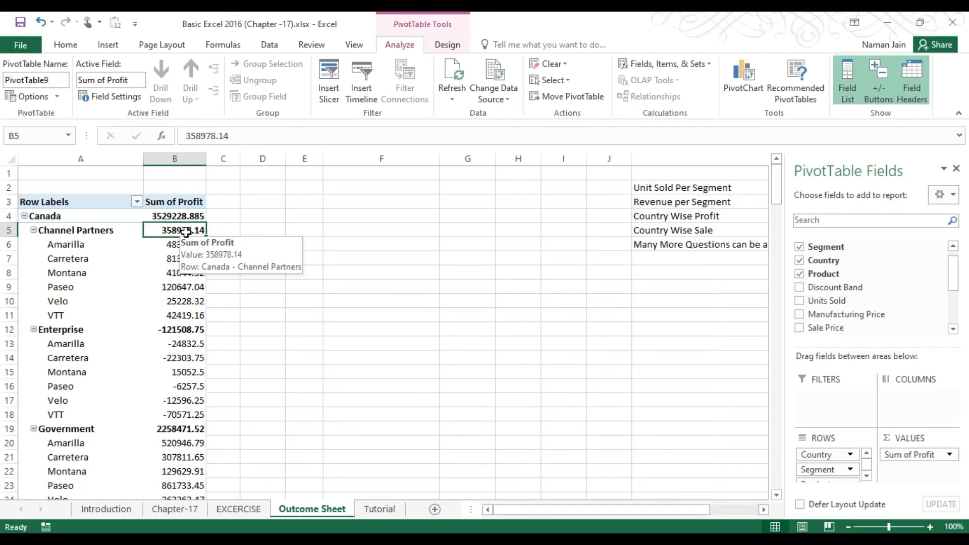
pyautogui.click(75, 245)
pyautogui.moveTo(75, 247)
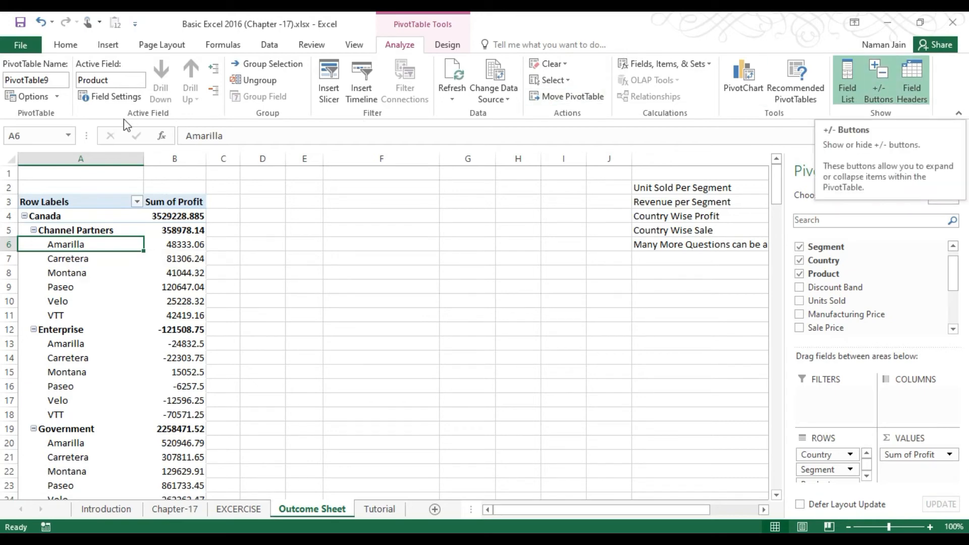
# Step: Collapse the entire Segment field so that the products under every segment are hidden
pyautogui.click(33, 230)
pyautogui.click(34, 231)
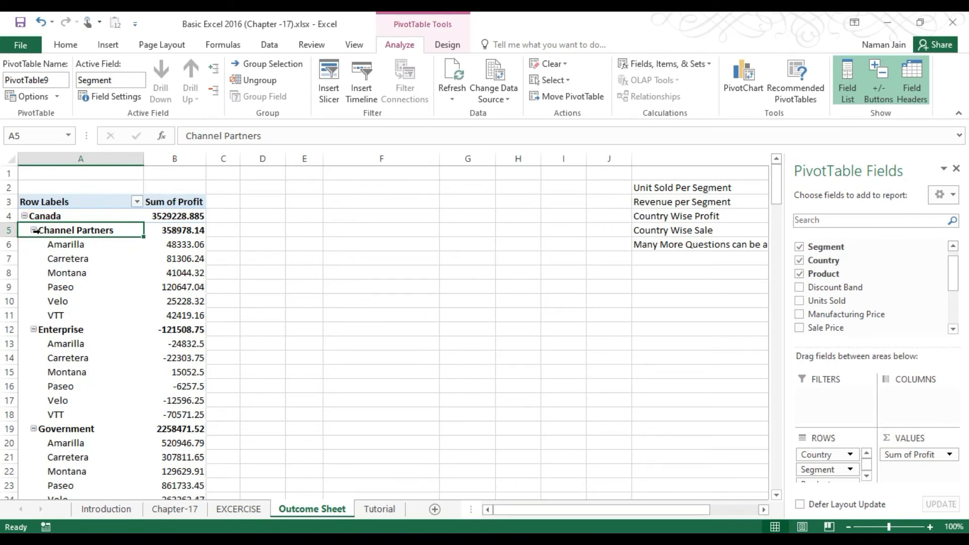
pyautogui.rightClick(37, 231)
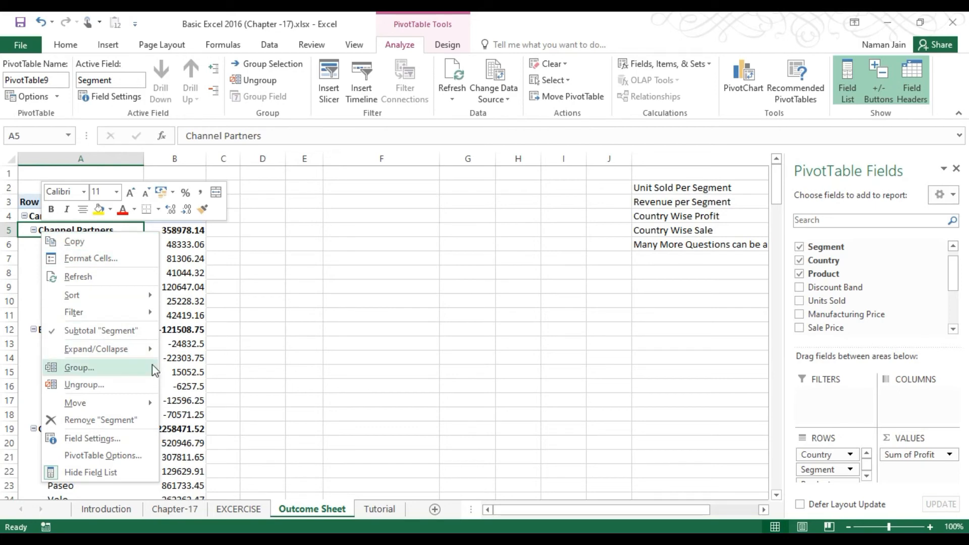
pyautogui.moveTo(143, 348)
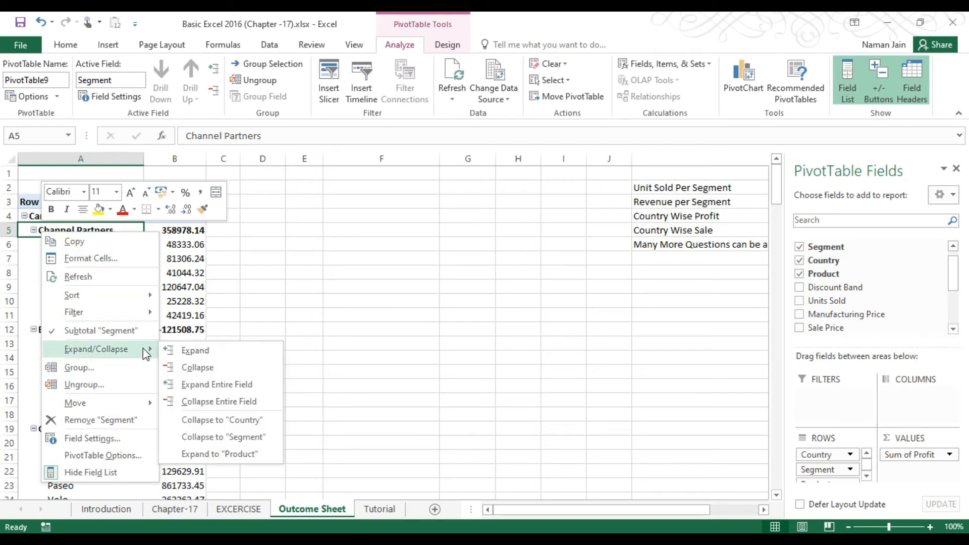
pyautogui.click(203, 407)
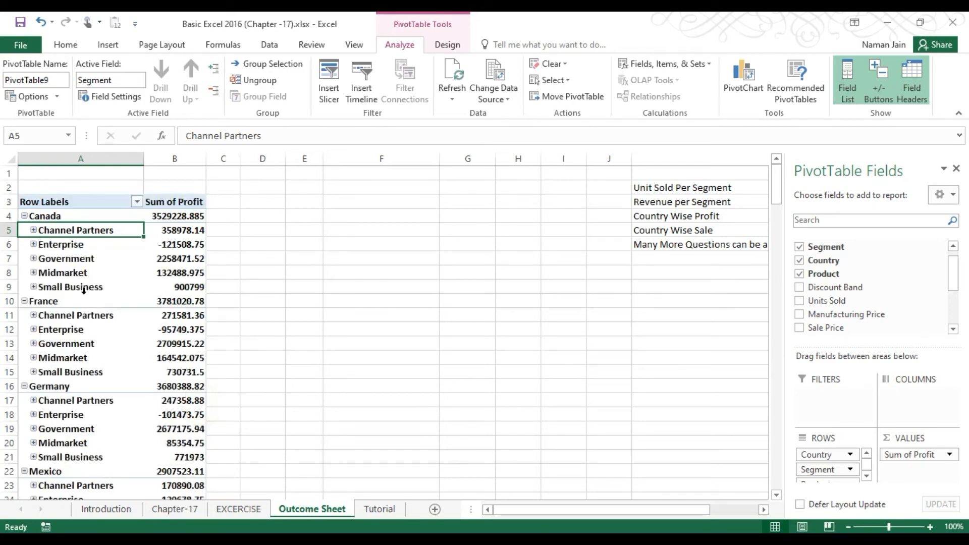
# Step: Go through Canada's segment labels, and expand Channel Partners to view its products before collapsing it again
pyautogui.click(84, 230)
pyautogui.click(81, 248)
pyautogui.click(78, 261)
pyautogui.click(68, 279)
pyautogui.click(66, 259)
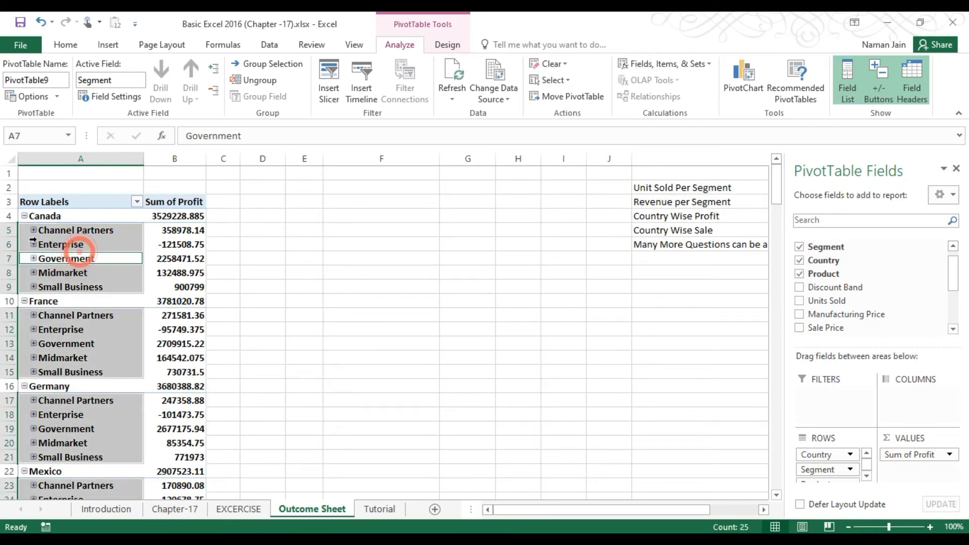
pyautogui.click(44, 230)
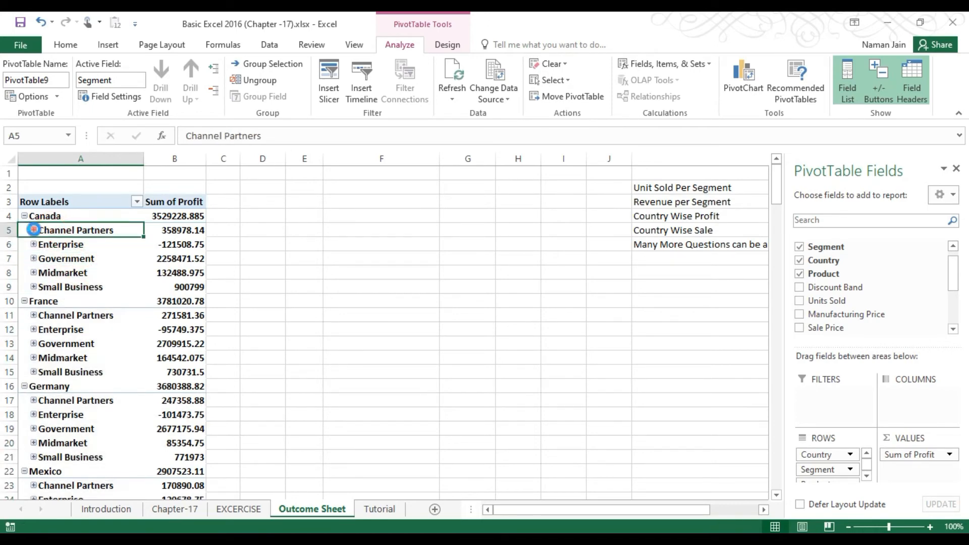
pyautogui.click(33, 230)
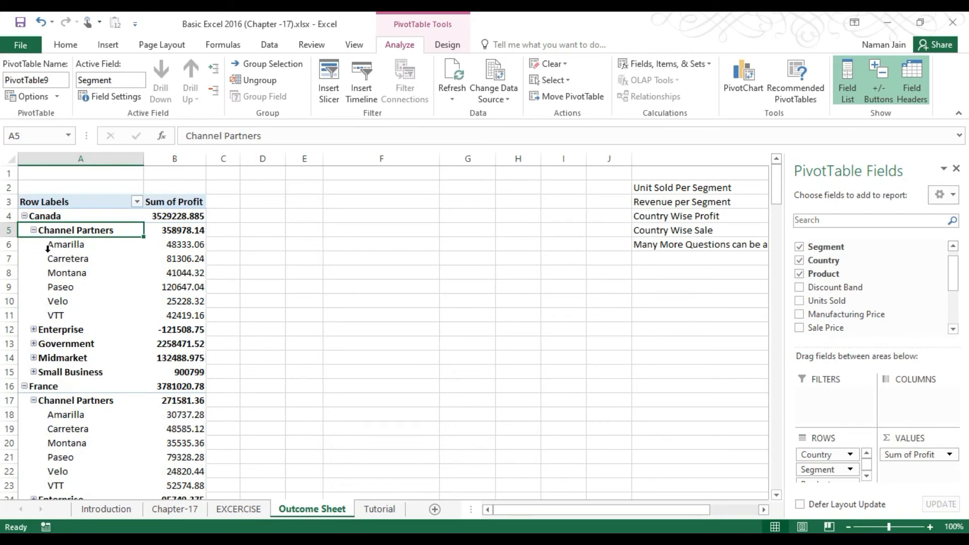
pyautogui.click(34, 231)
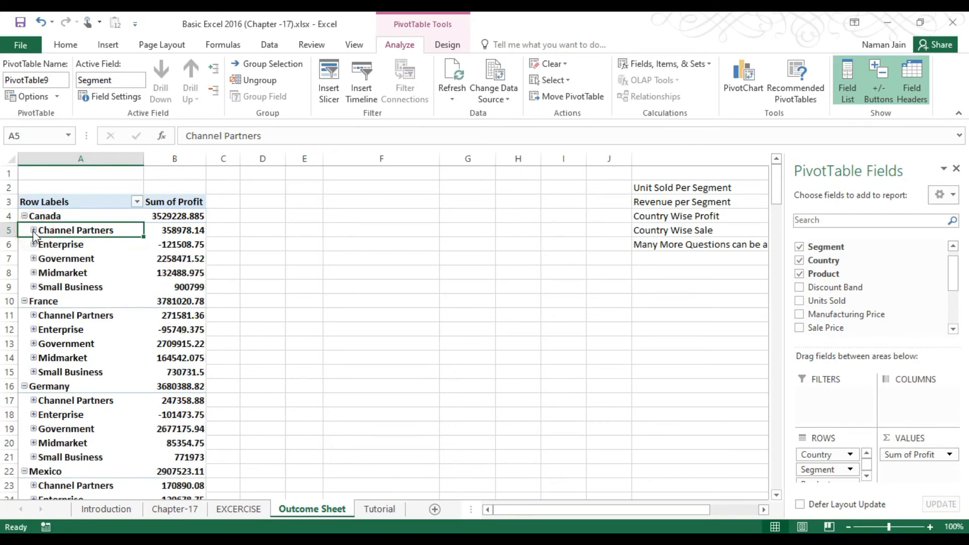
# Step: Hide and restore the PivotTable's +/- buttons, and do the same with its field headers
pyautogui.click(881, 96)
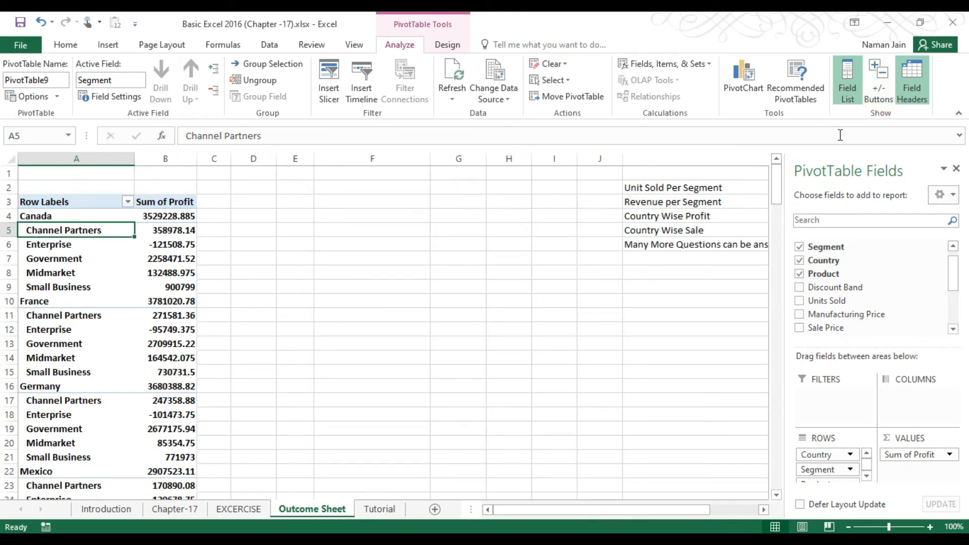
pyautogui.click(881, 96)
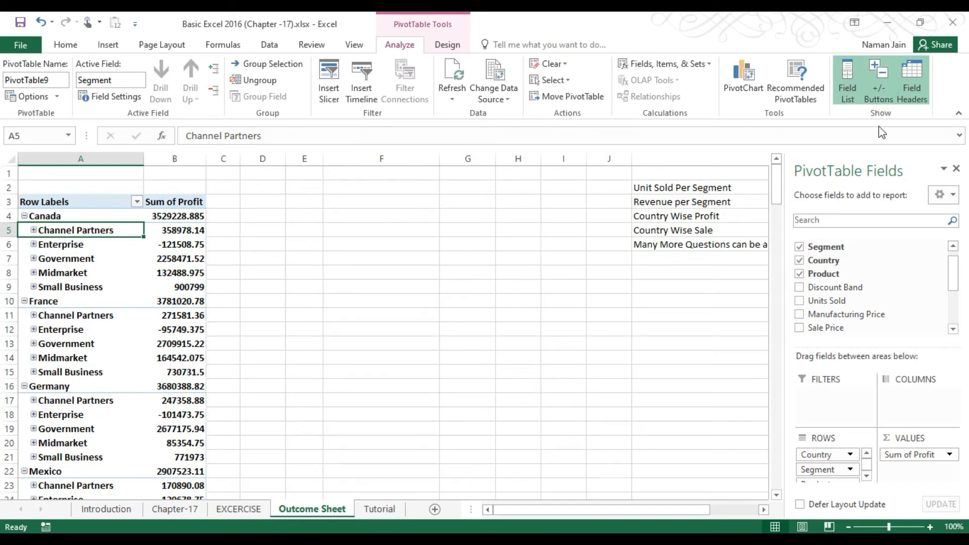
pyautogui.click(919, 89)
pyautogui.click(919, 85)
pyautogui.click(89, 201)
pyautogui.click(908, 79)
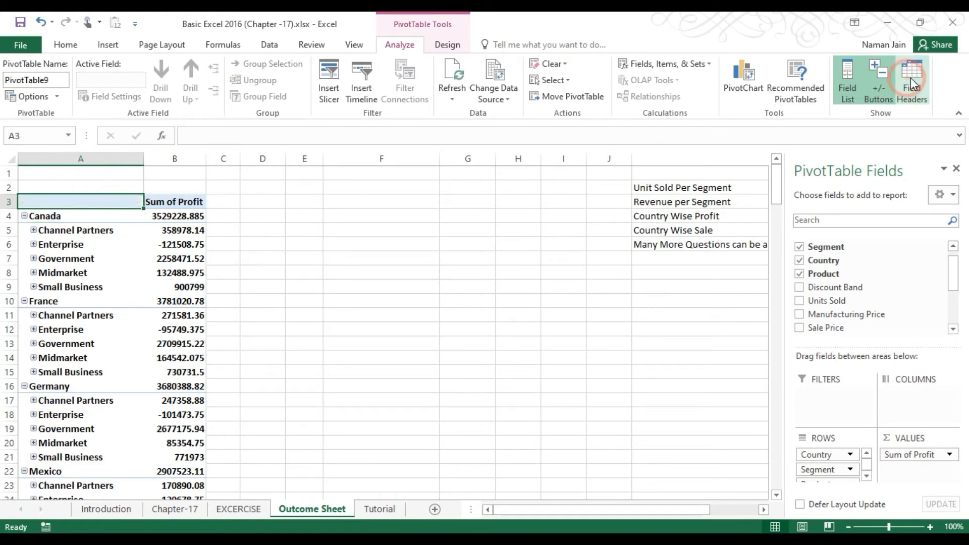
pyautogui.click(913, 79)
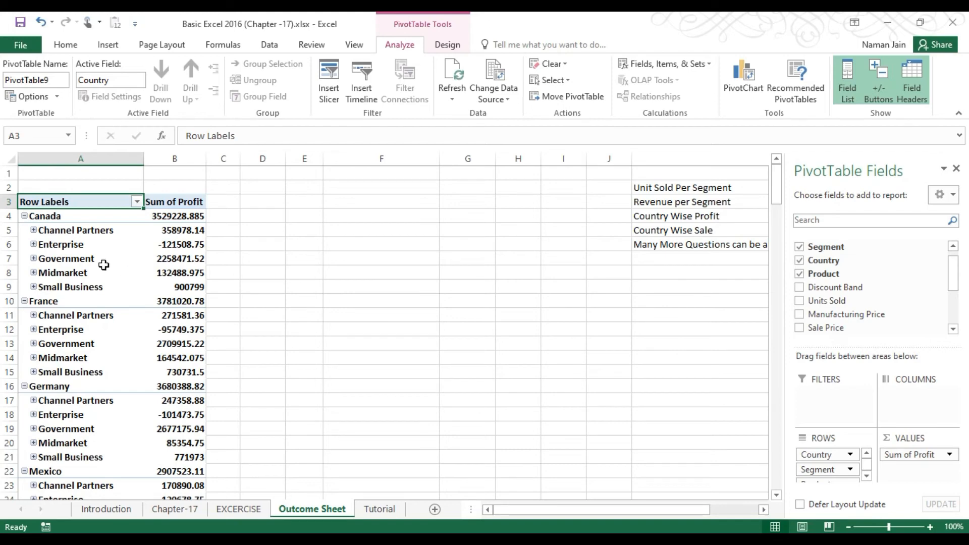
# Step: Review the Canada and Channel Partners rows, and set the PivotTable's report layout to Compact Form
pyautogui.click(64, 217)
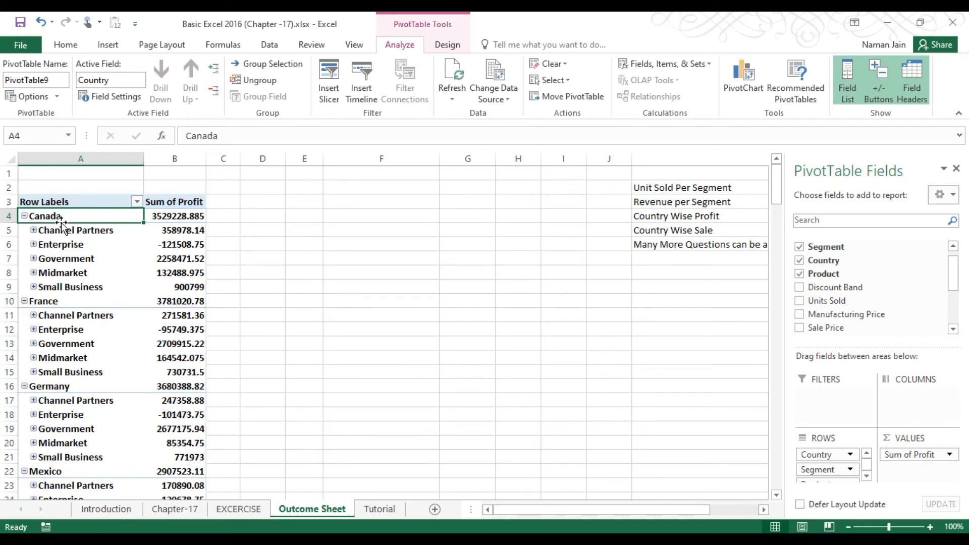
pyautogui.click(87, 236)
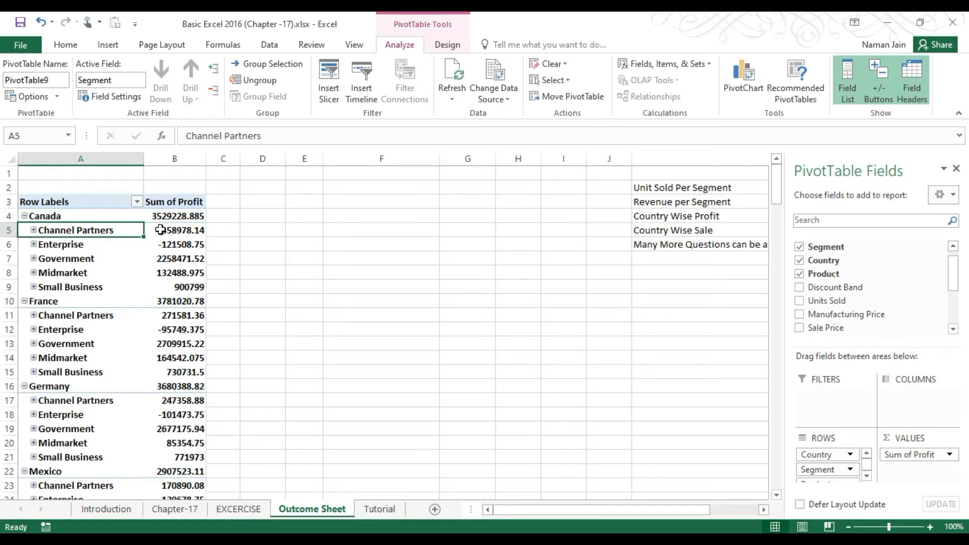
pyautogui.click(201, 230)
pyautogui.click(219, 229)
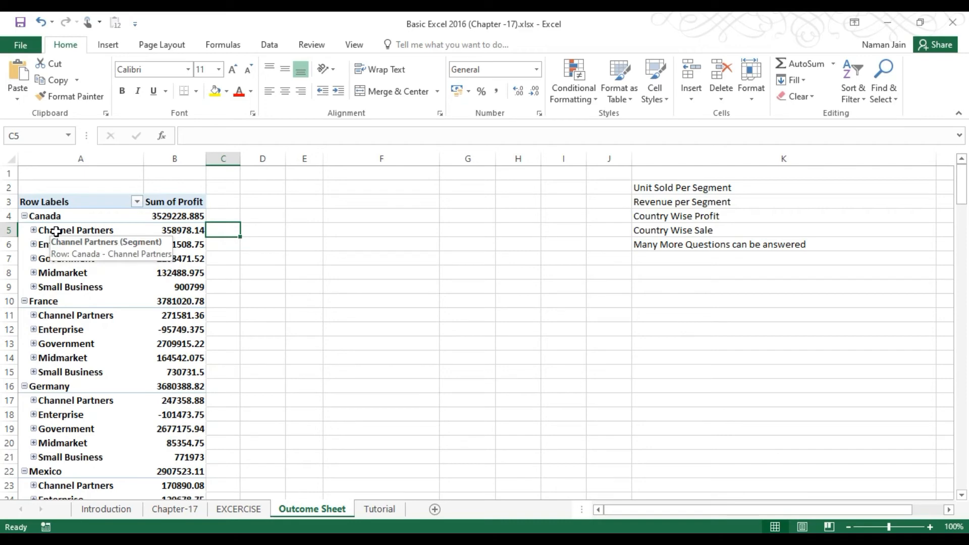
pyautogui.click(90, 216)
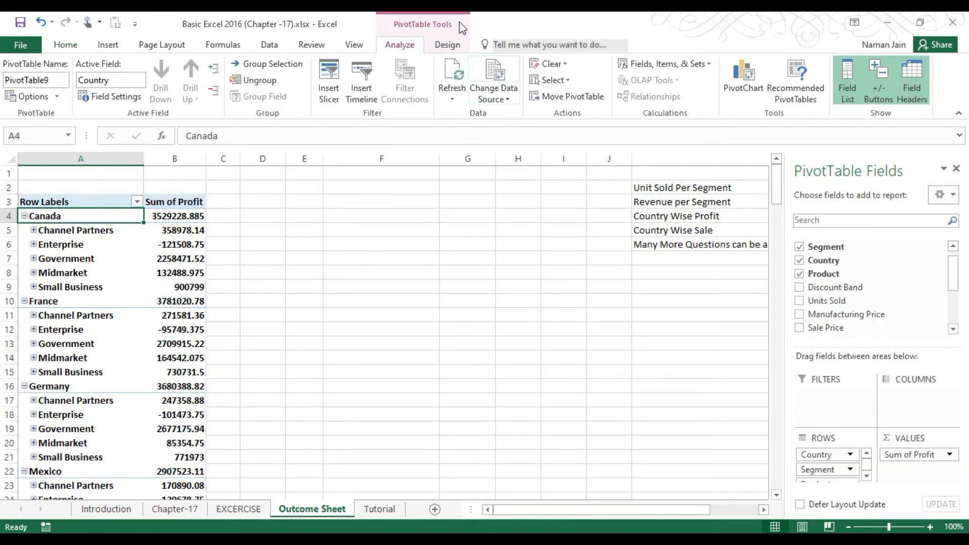
pyautogui.click(453, 47)
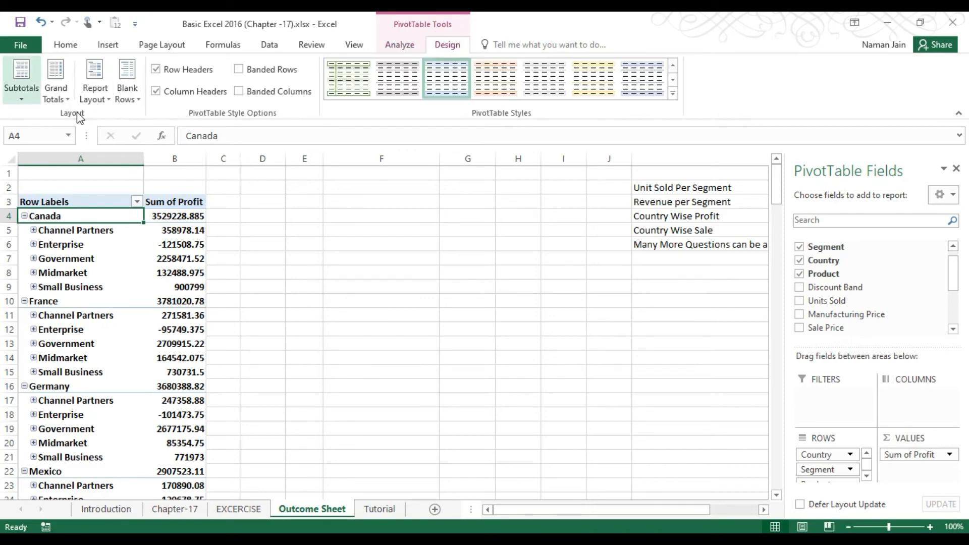
pyautogui.click(100, 100)
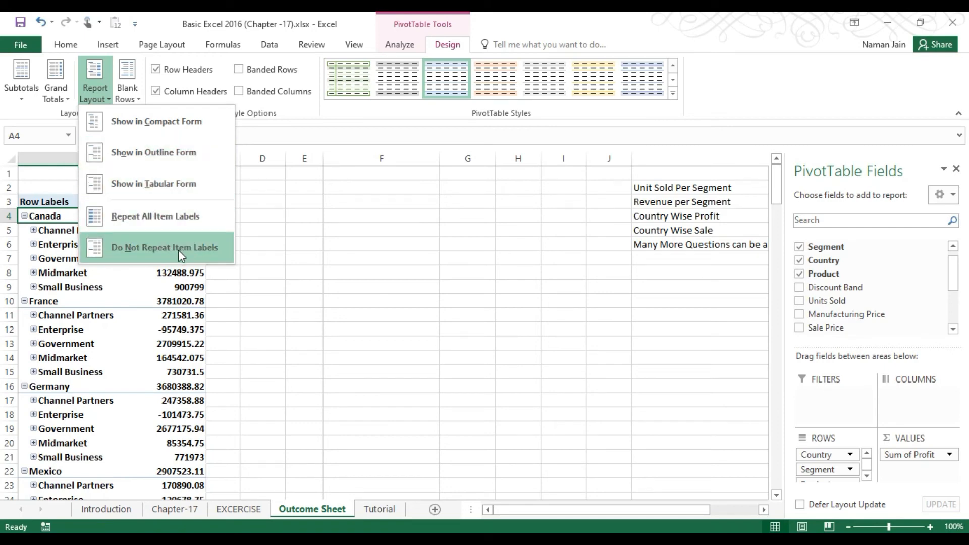
pyautogui.click(196, 131)
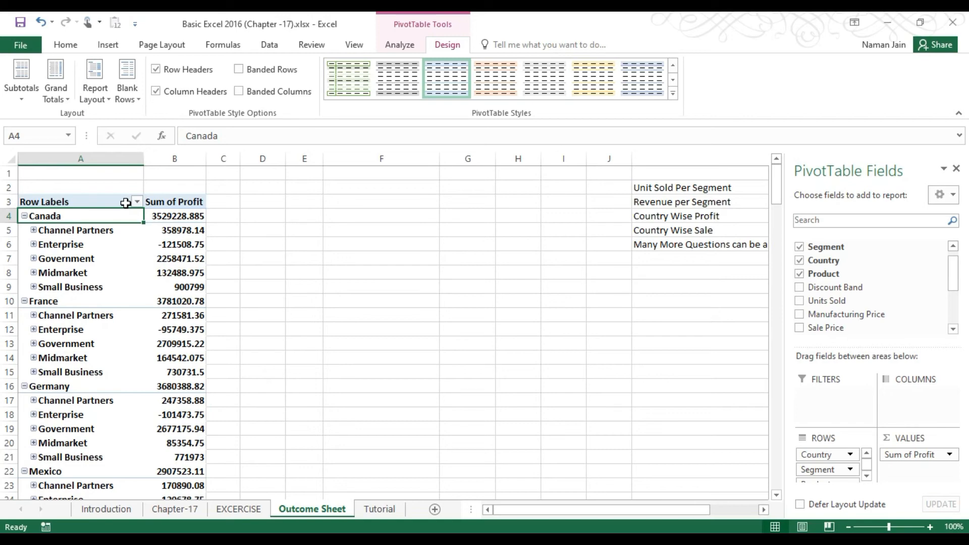
# Step: Set the PivotTable's report layout to Outline Form and look over Canada's segment rows
pyautogui.click(91, 81)
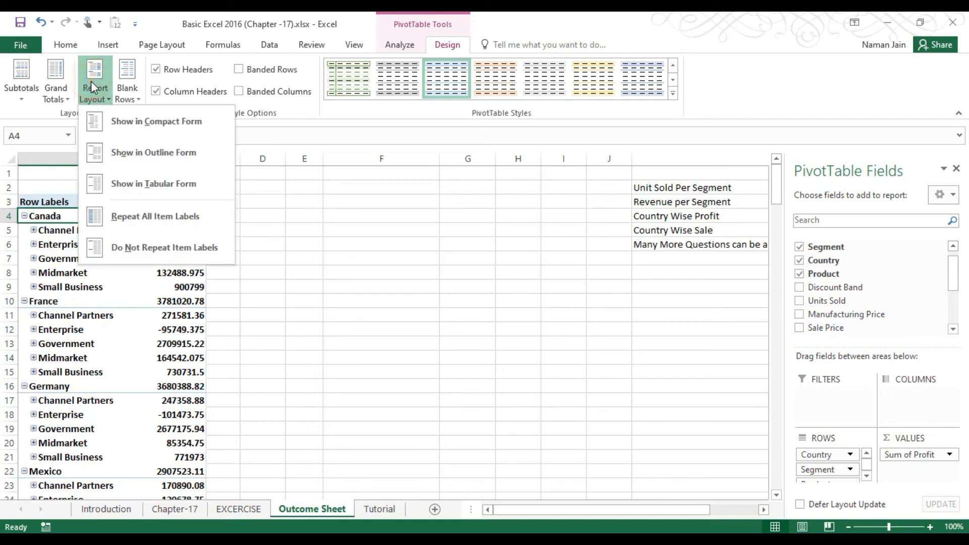
pyautogui.click(172, 162)
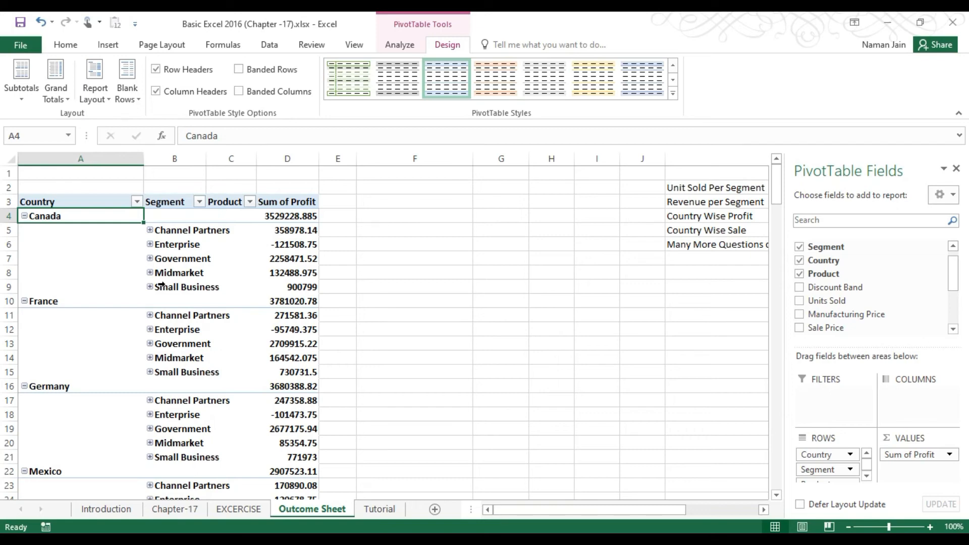
pyautogui.click(169, 258)
pyautogui.click(238, 264)
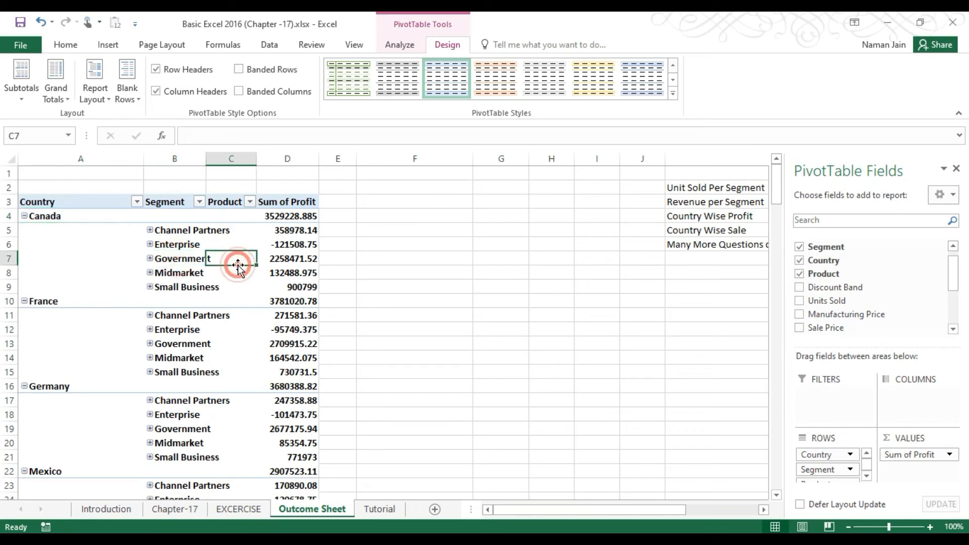
pyautogui.click(279, 236)
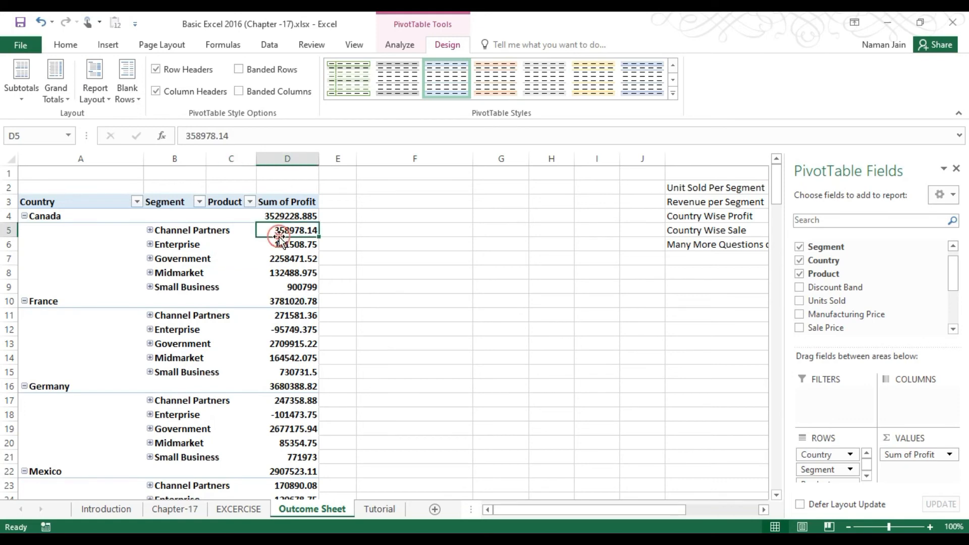
# Step: Expand the entire Segment field to show its products, and autofit the Product and Segment columns
pyautogui.click(173, 231)
pyautogui.rightClick(174, 231)
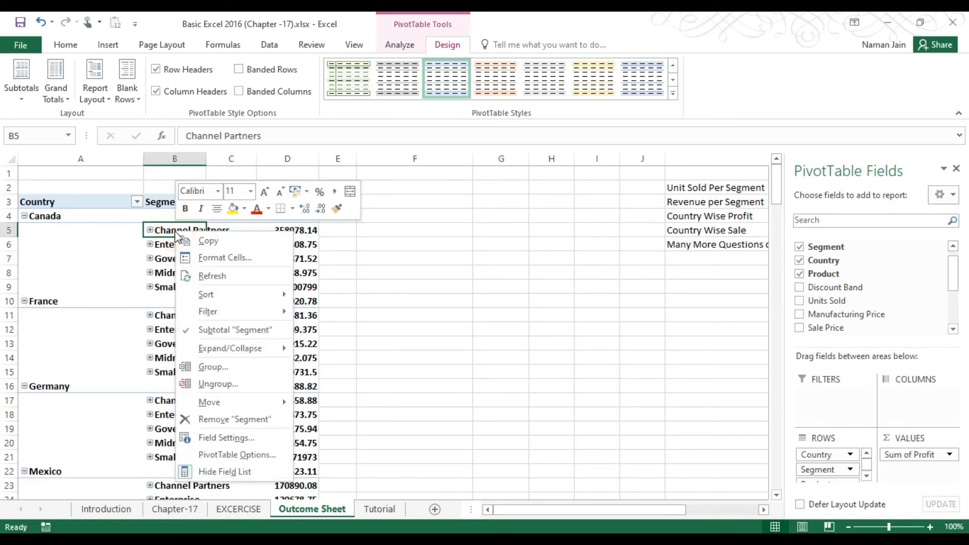
pyautogui.moveTo(285, 352)
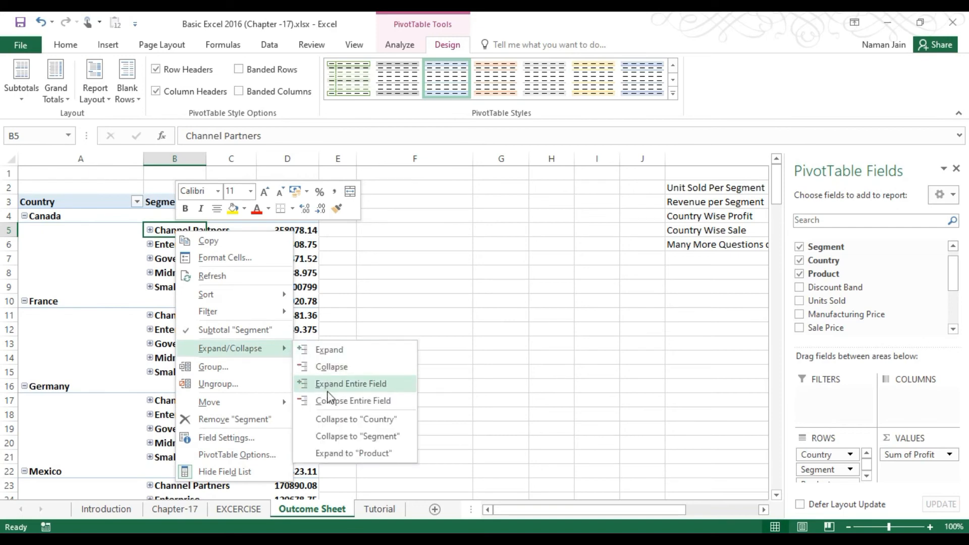
pyautogui.click(336, 389)
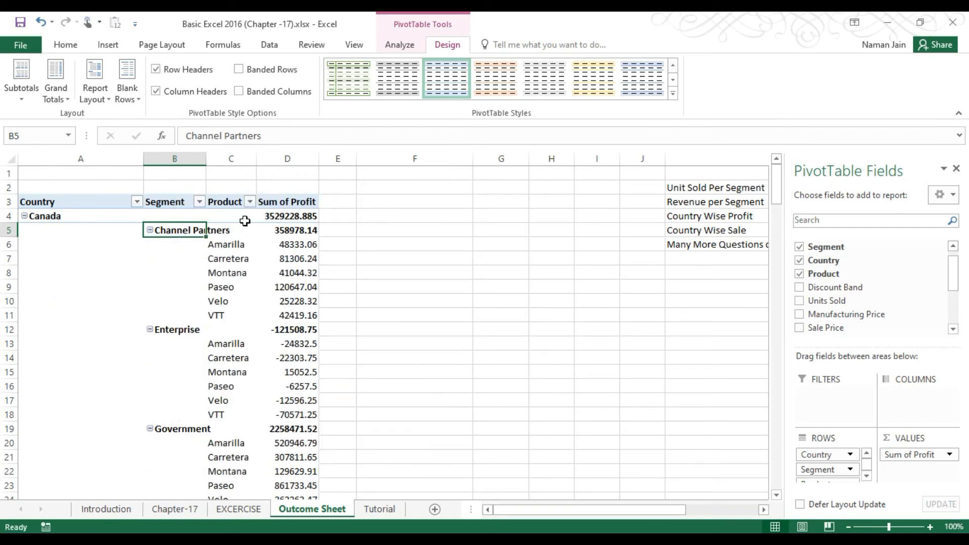
pyautogui.doubleClick(258, 157)
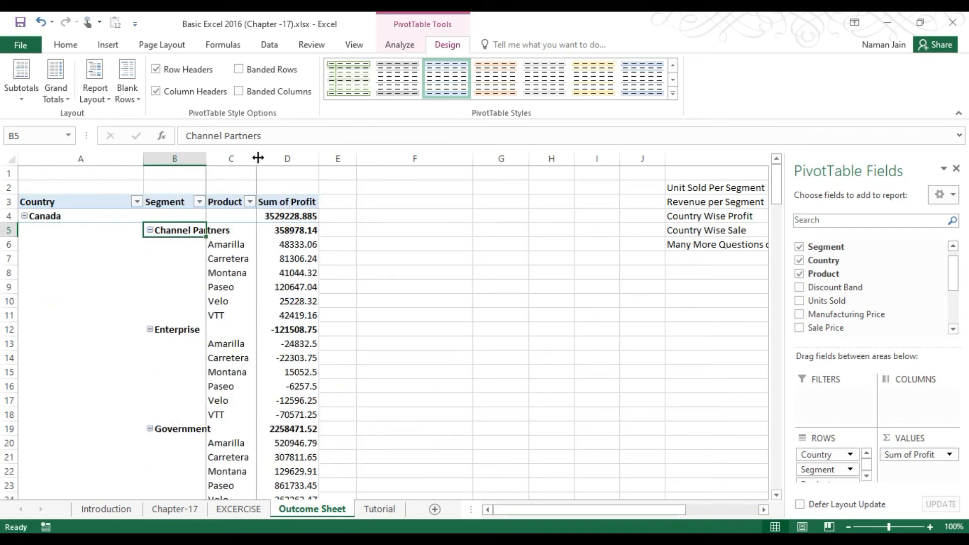
pyautogui.doubleClick(204, 151)
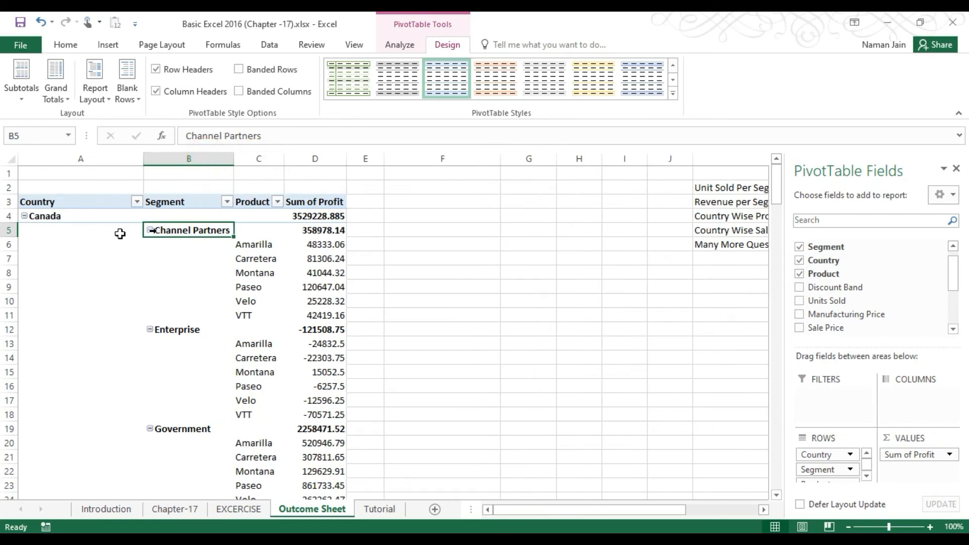
# Step: Examine how the Outline Form places the Canada, Channel Partners and product labels, and where their profit totals sit
pyautogui.click(48, 215)
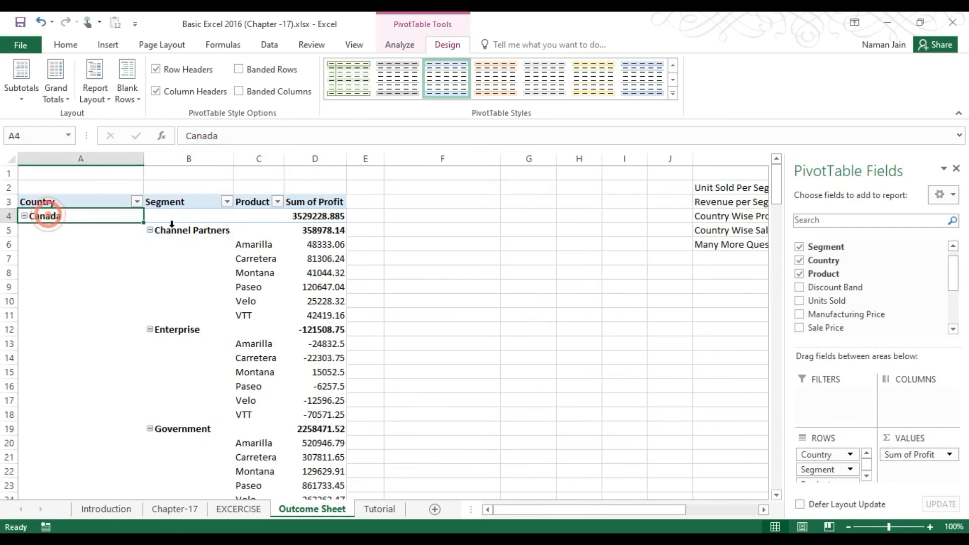
pyautogui.click(198, 230)
pyautogui.click(271, 249)
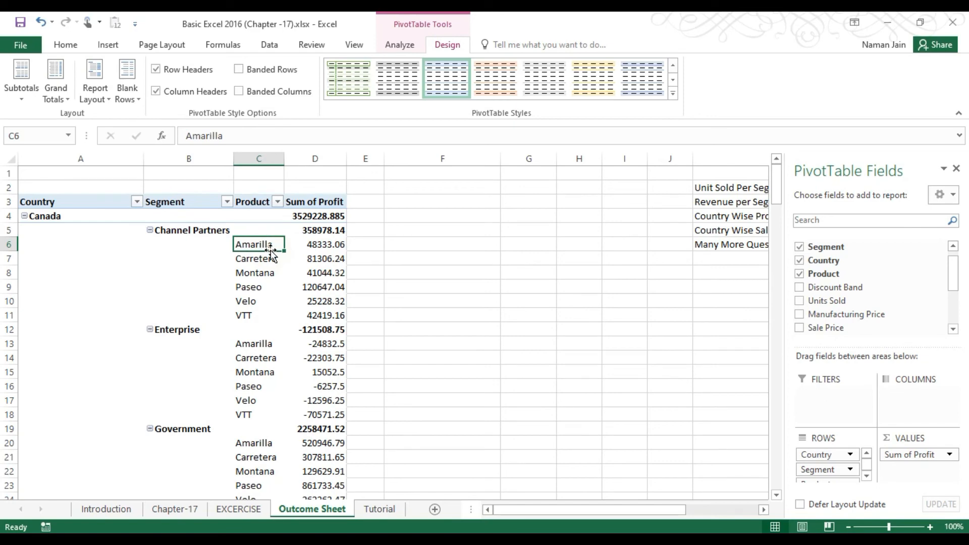
pyautogui.click(86, 215)
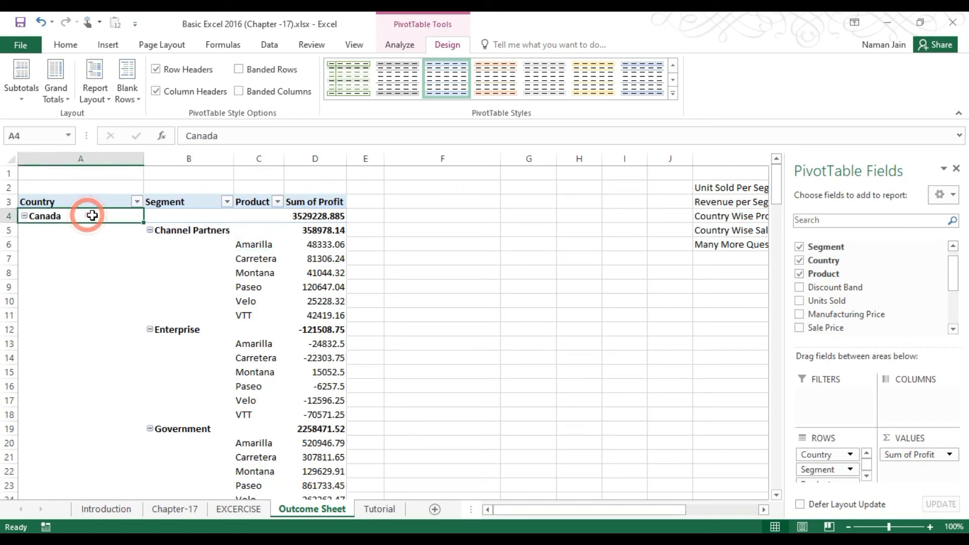
pyautogui.click(187, 231)
pyautogui.click(254, 247)
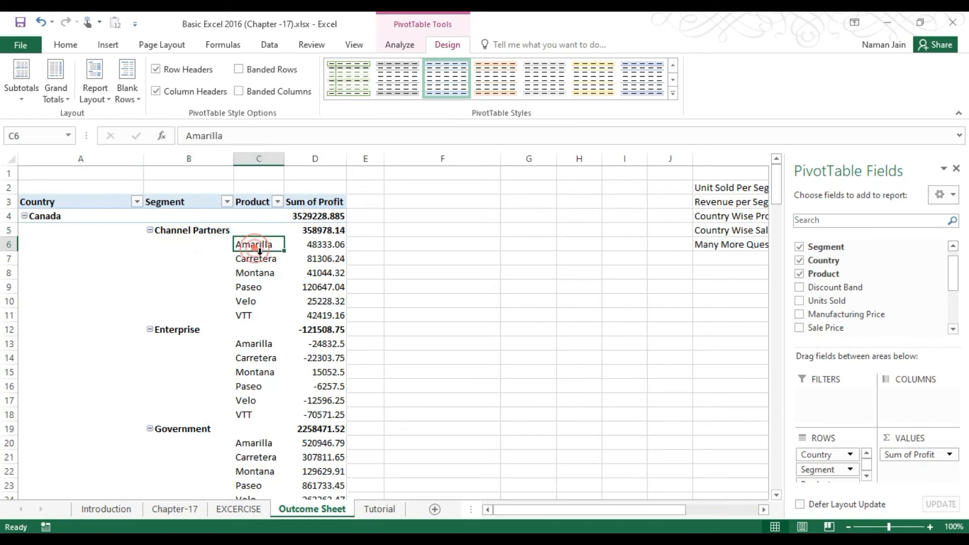
pyautogui.click(317, 245)
pyautogui.click(311, 313)
pyautogui.moveTo(313, 298); pyautogui.dragTo(316, 246)
pyautogui.click(320, 231)
pyautogui.click(317, 217)
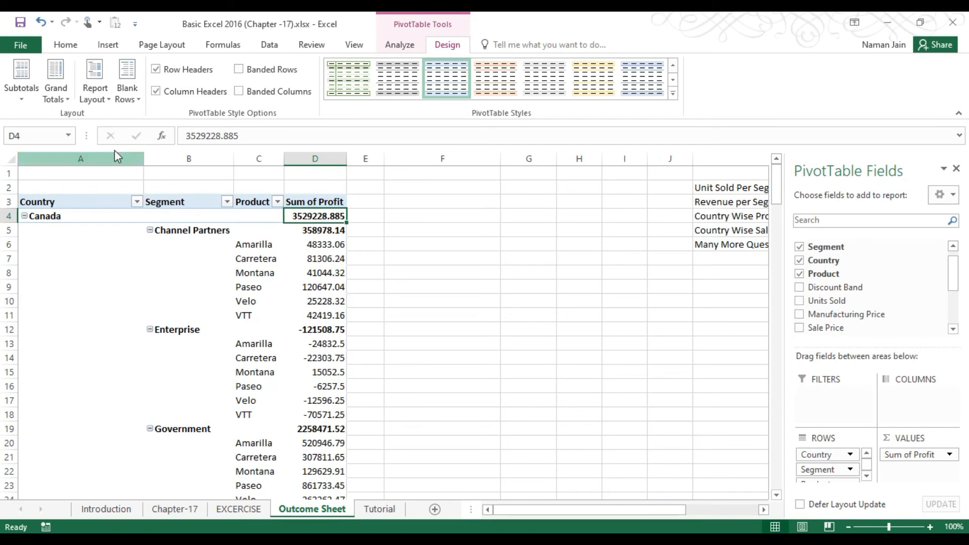
# Step: Set the report layout to Tabular Form and trace the first row across its country, segment, product and profit
pyautogui.click(96, 92)
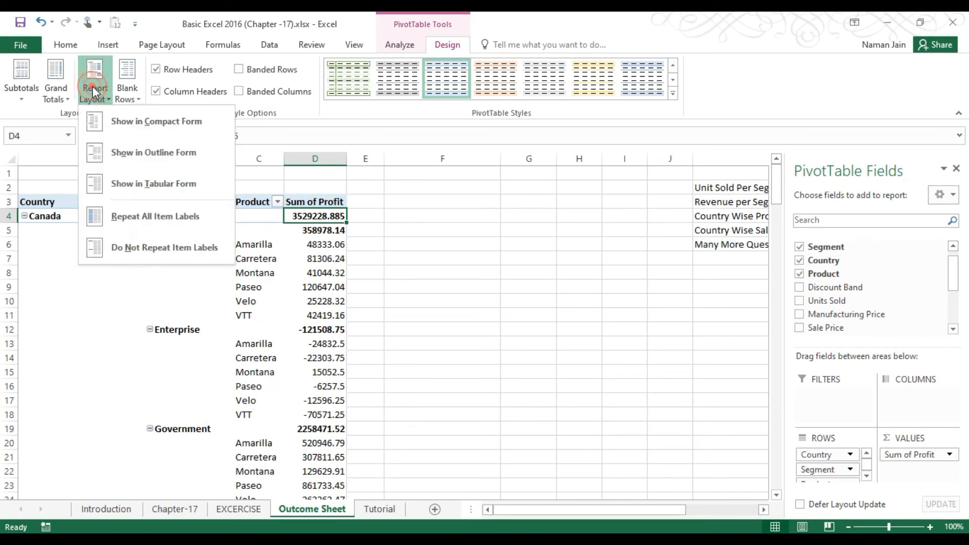
pyautogui.click(112, 189)
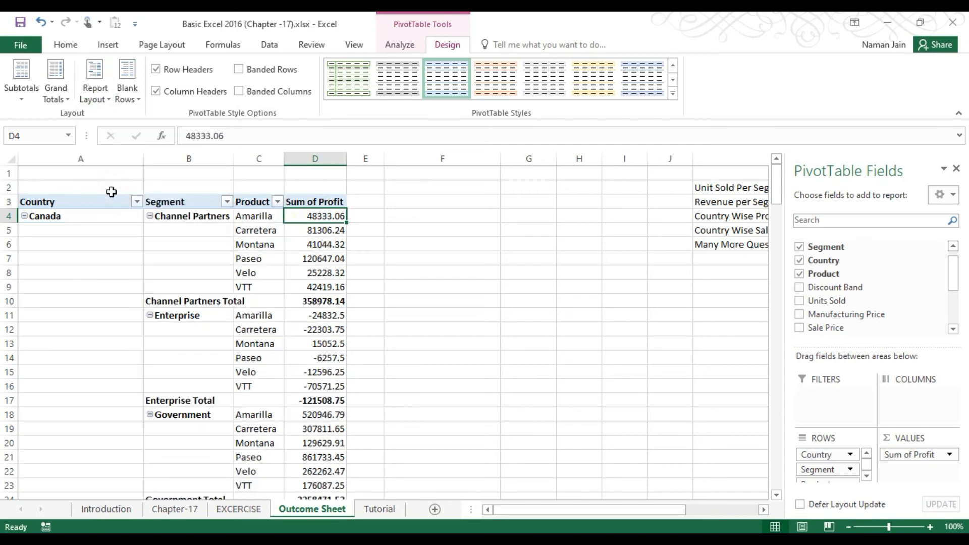
pyautogui.click(59, 220)
pyautogui.click(190, 217)
pyautogui.click(265, 220)
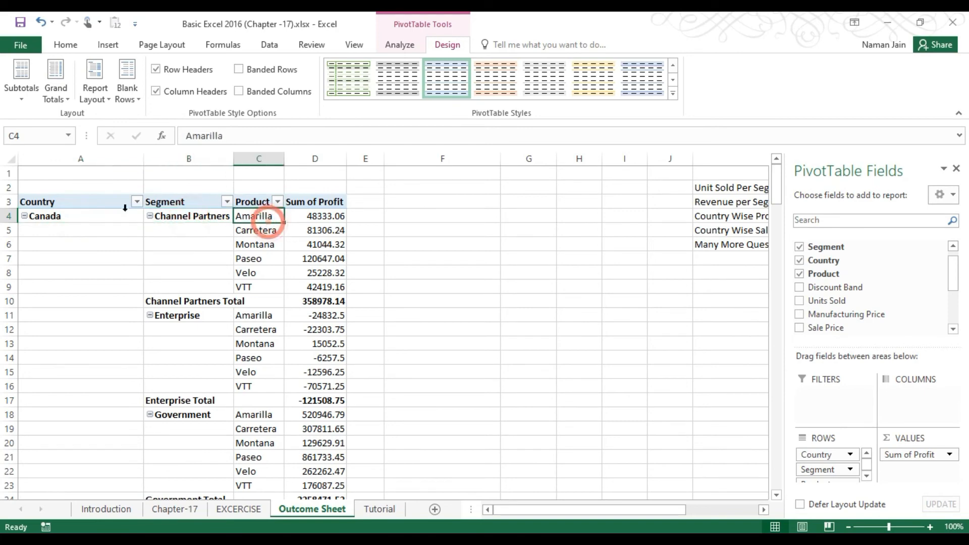
pyautogui.click(121, 215)
pyautogui.click(186, 217)
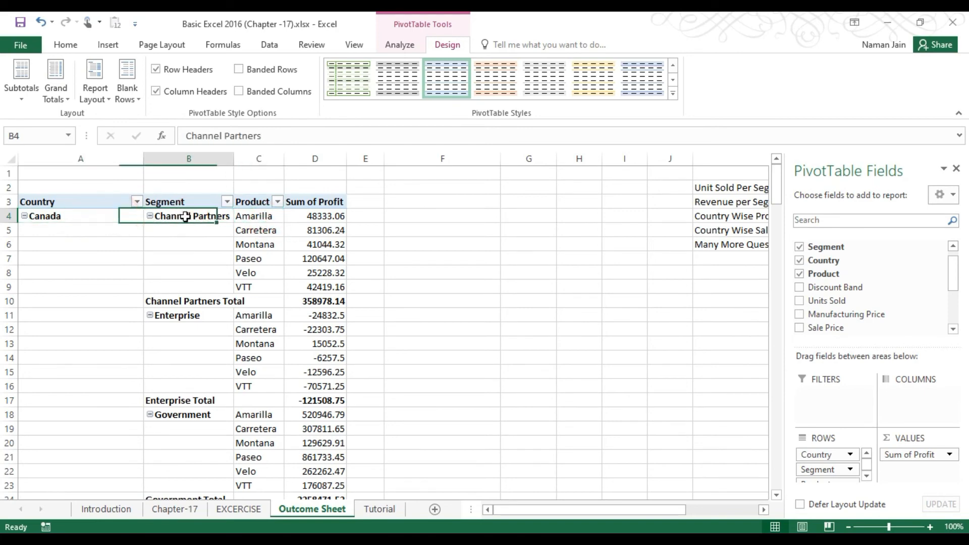
pyautogui.click(268, 214)
pyautogui.moveTo(325, 220)
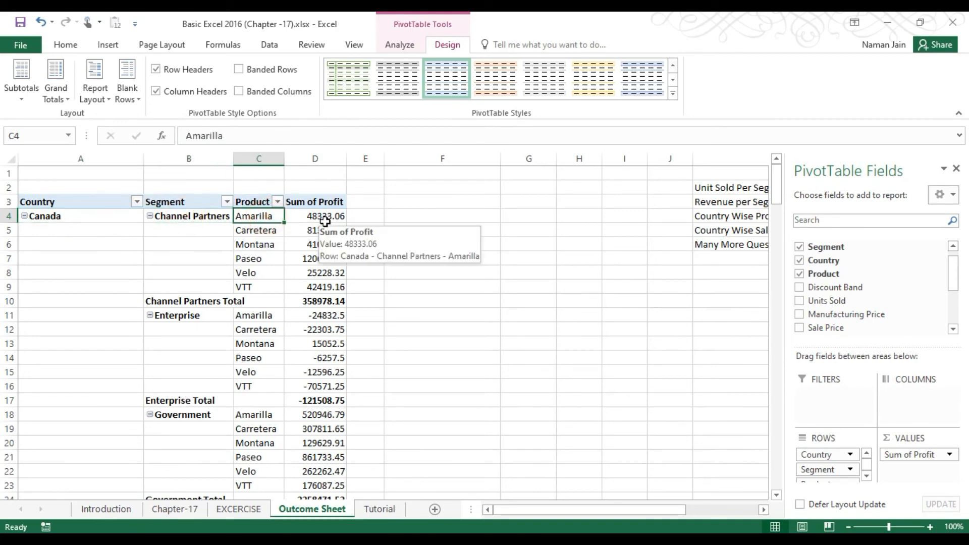
pyautogui.click(326, 219)
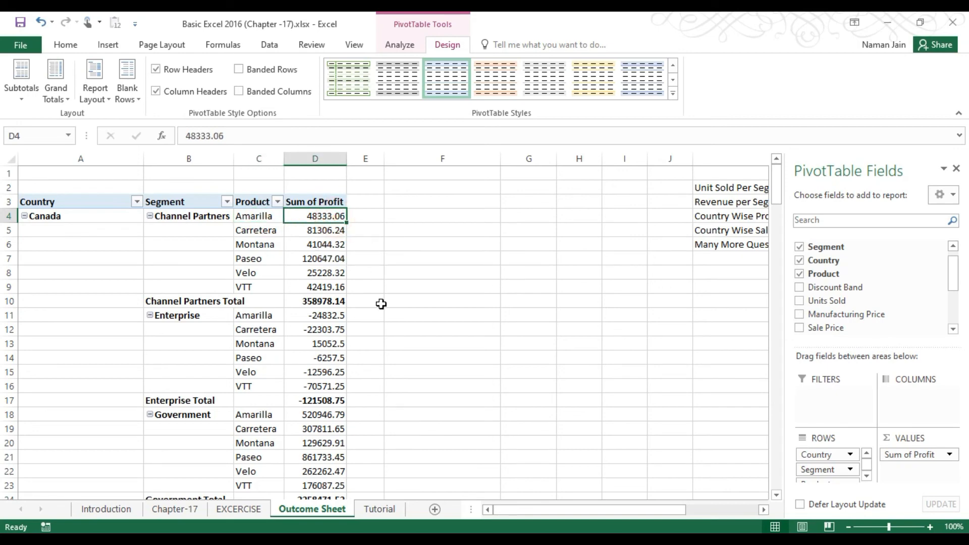
# Step: Examine the Channel Partners Total row and the blank cells beneath the Canada label, down to the Midmarket and Small Business rows
pyautogui.click(89, 273)
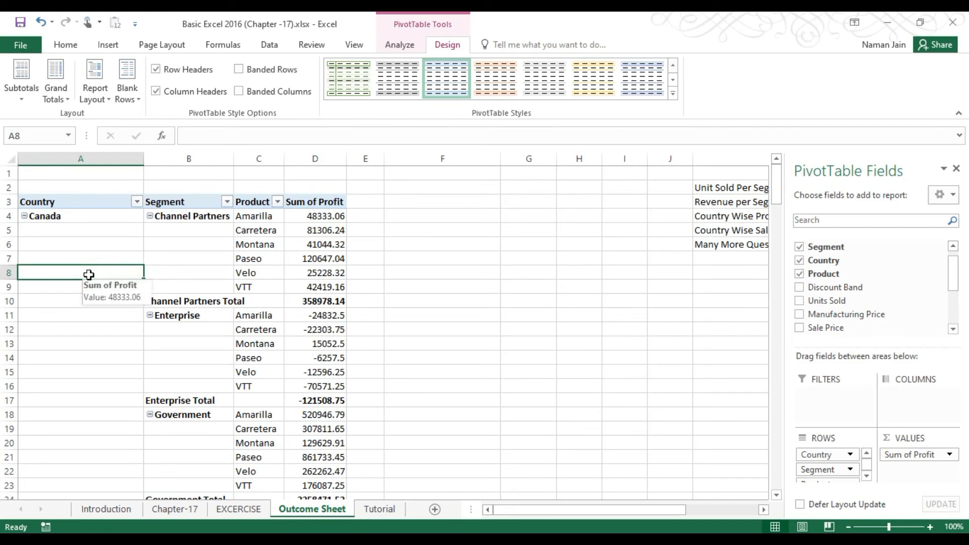
pyautogui.moveTo(777, 200); pyautogui.dragTo(776, 180)
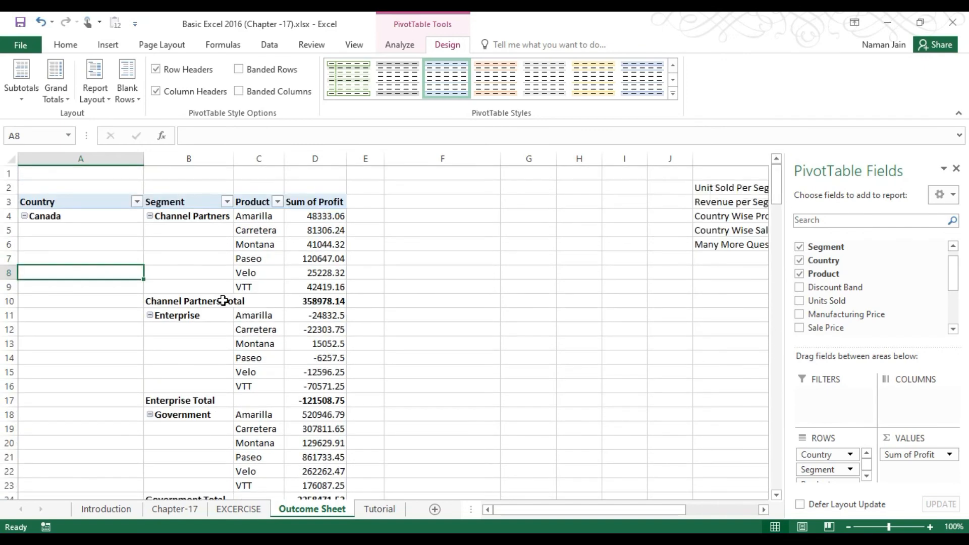
pyautogui.moveTo(206, 300); pyautogui.dragTo(348, 306)
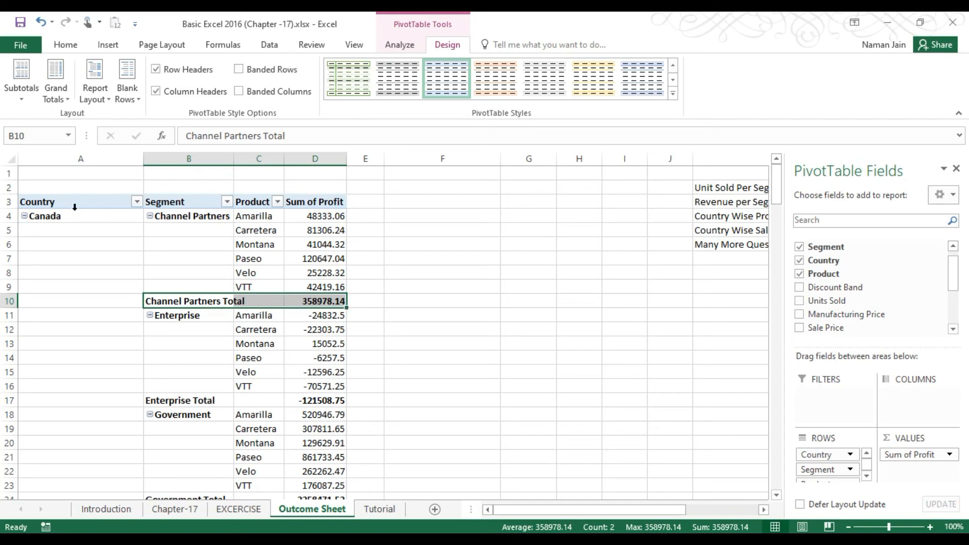
pyautogui.moveTo(71, 214); pyautogui.dragTo(54, 343)
pyautogui.click(78, 274)
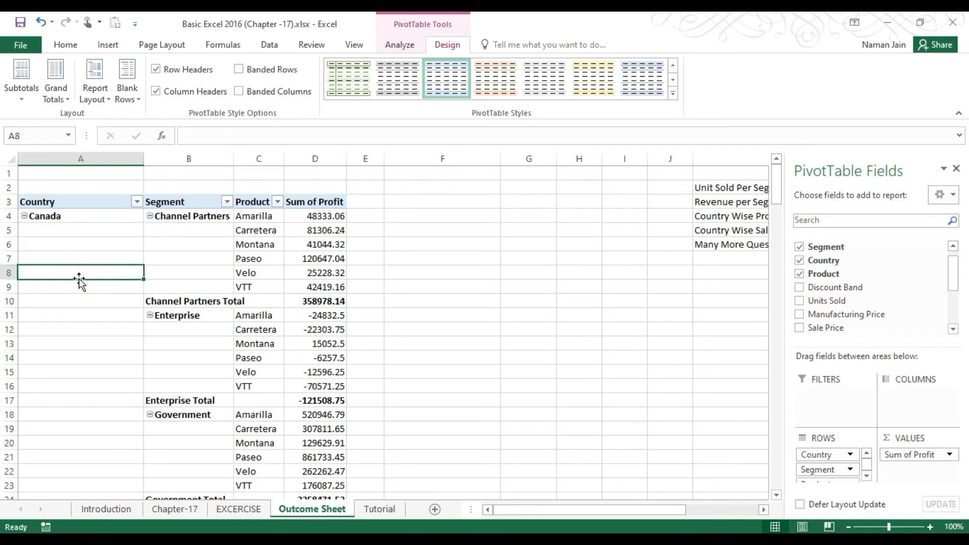
pyautogui.moveTo(776, 187); pyautogui.dragTo(776, 237)
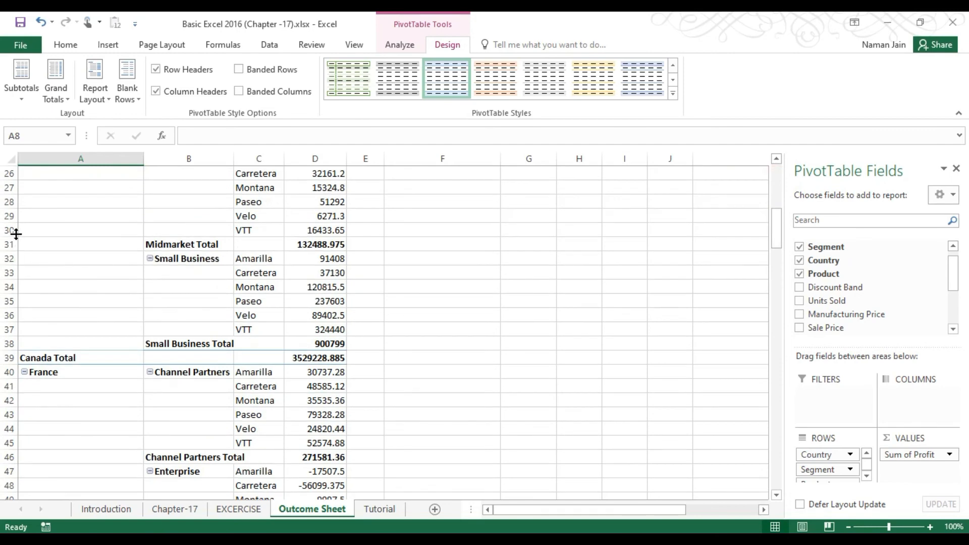
pyautogui.moveTo(56, 235); pyautogui.dragTo(325, 272)
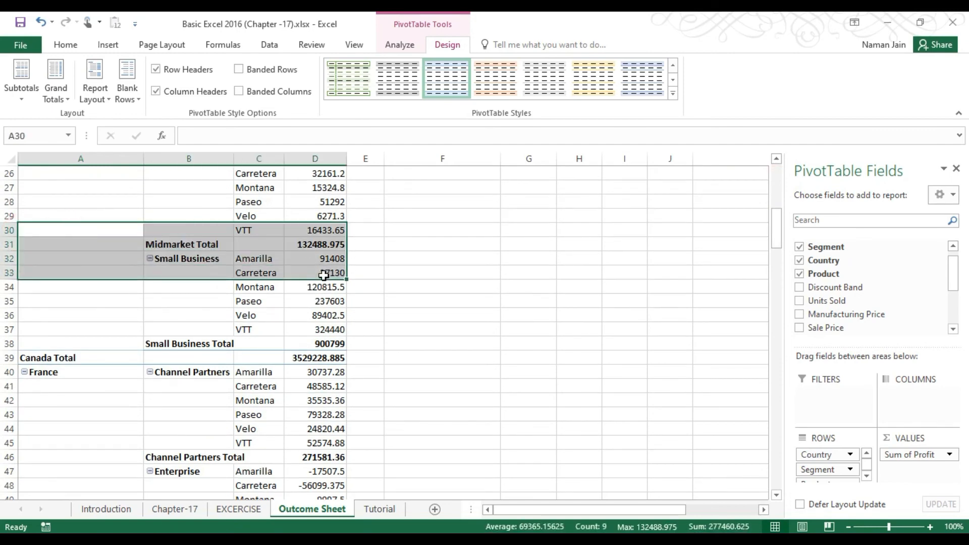
pyautogui.click(84, 202)
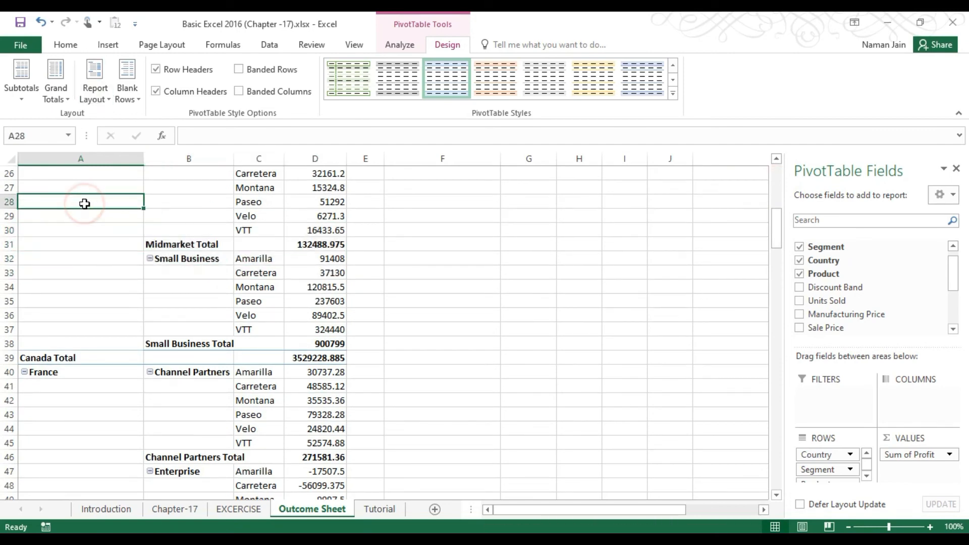
# Step: Repeat all item labels in the PivotTable and check the filled Country column from Canada's first rows
pyautogui.click(95, 91)
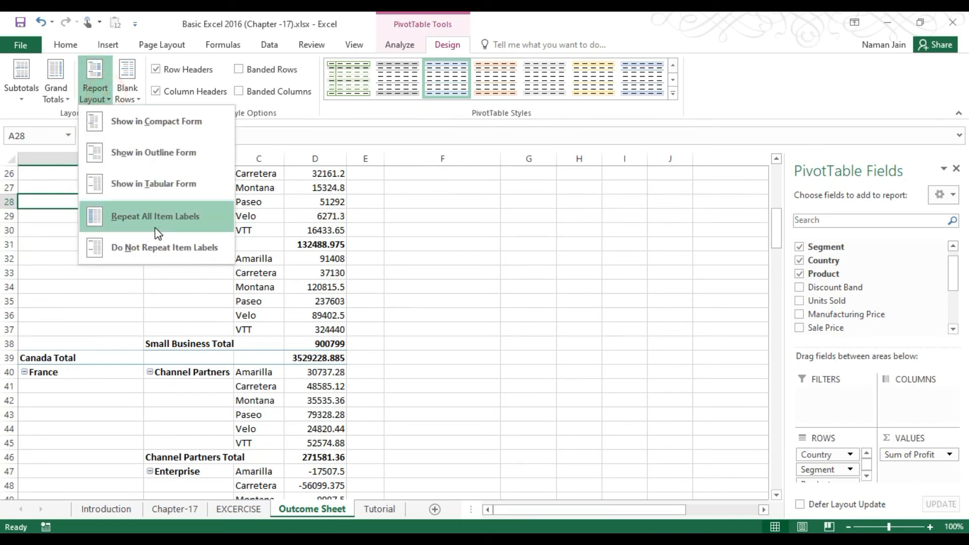
pyautogui.click(200, 221)
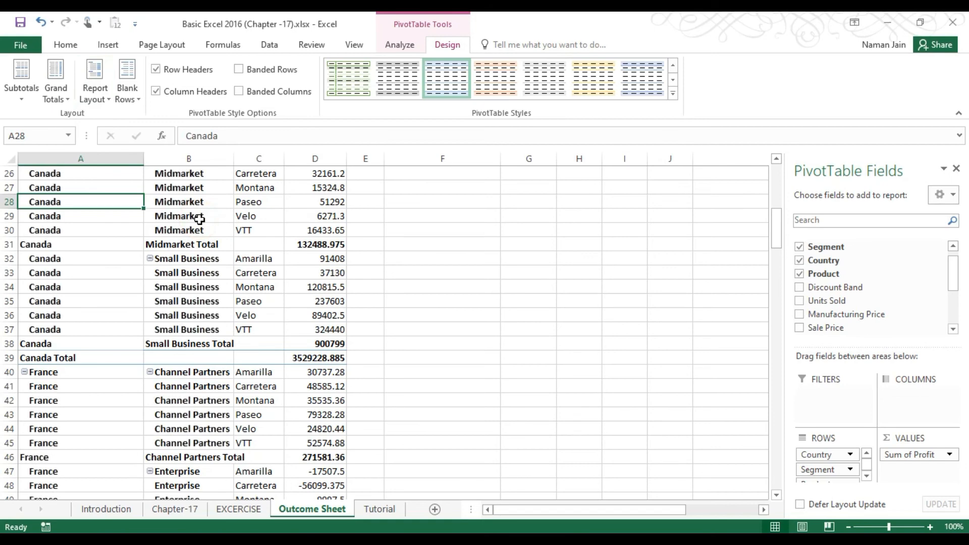
pyautogui.click(64, 234)
pyautogui.press('Up')
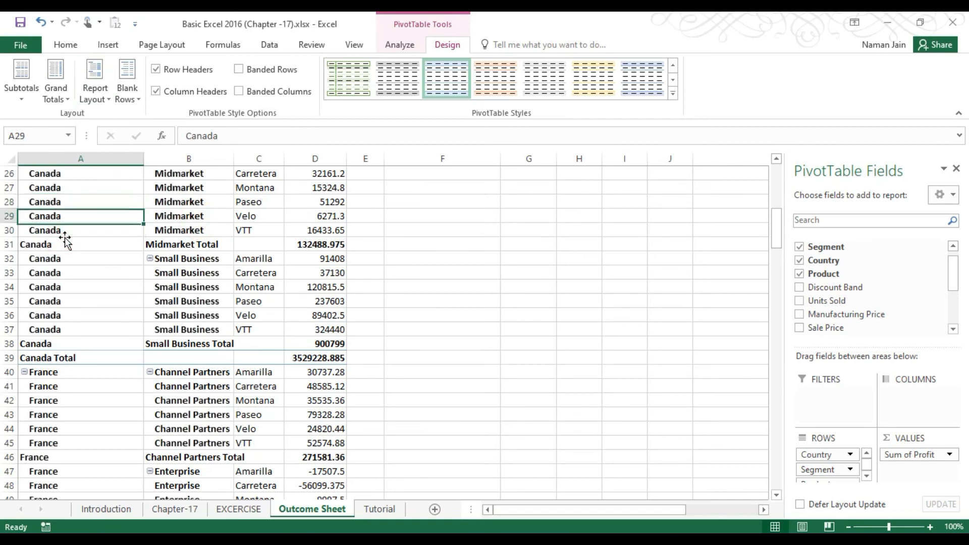
pyautogui.hotkey('ctrl', 'Up')
pyautogui.press('Down')
pyautogui.press('Down')
pyautogui.press('Down')
pyautogui.press('Down')
pyautogui.press('Down')
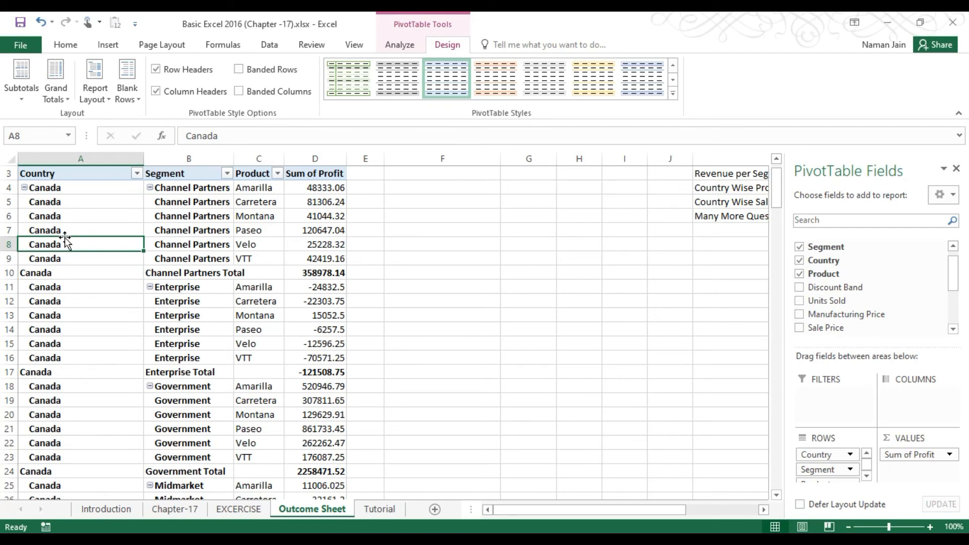
# Step: Turn off the Segment field's subtotals, starting from Canada's Channel Partners label
pyautogui.click(204, 274)
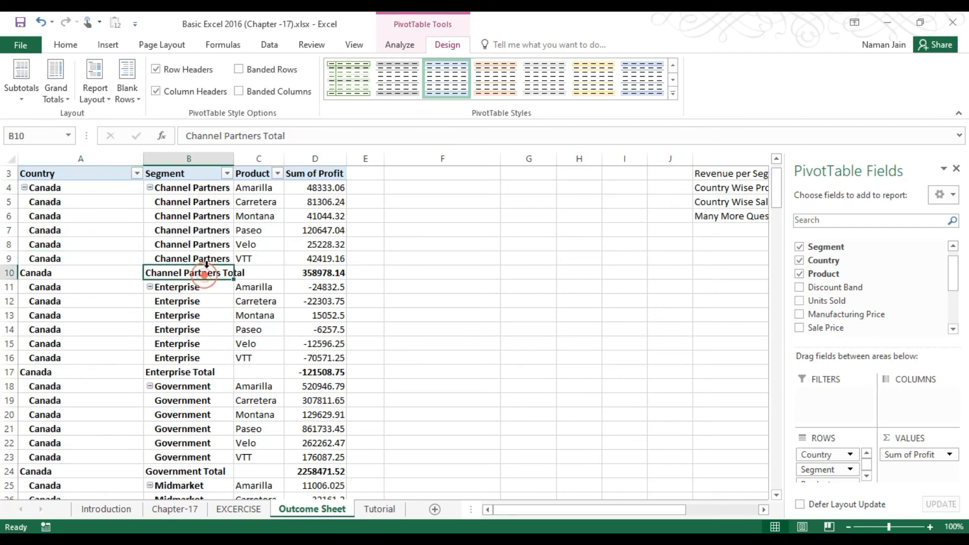
pyautogui.click(209, 188)
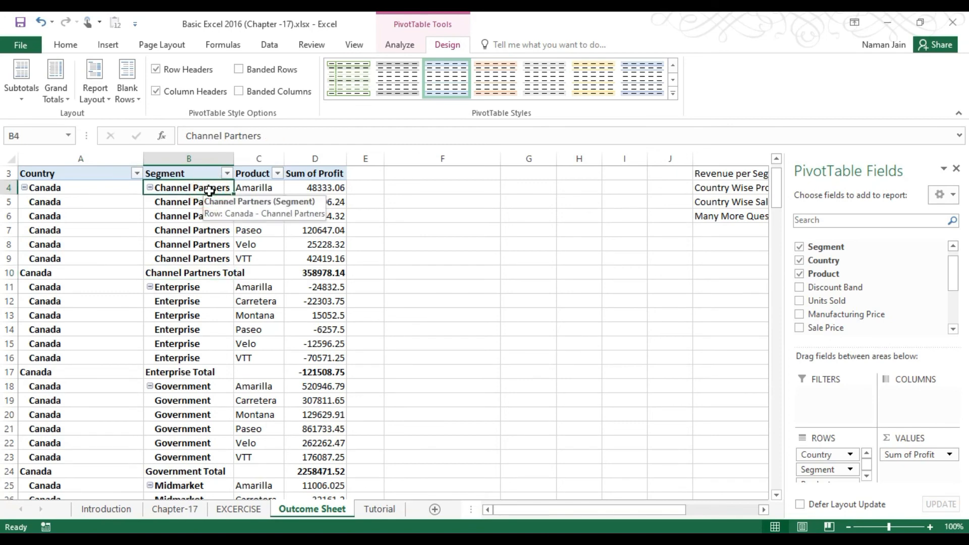
pyautogui.rightClick(209, 190)
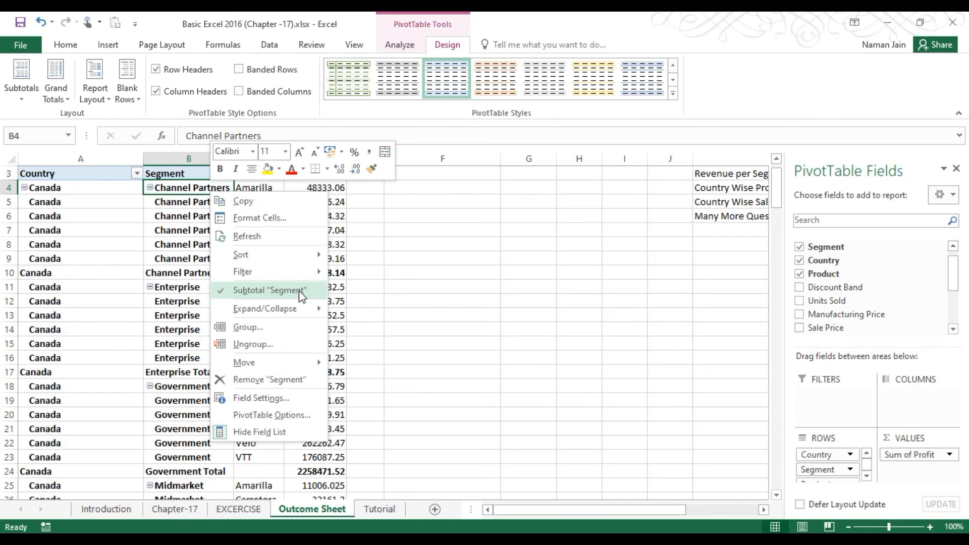
pyautogui.click(246, 292)
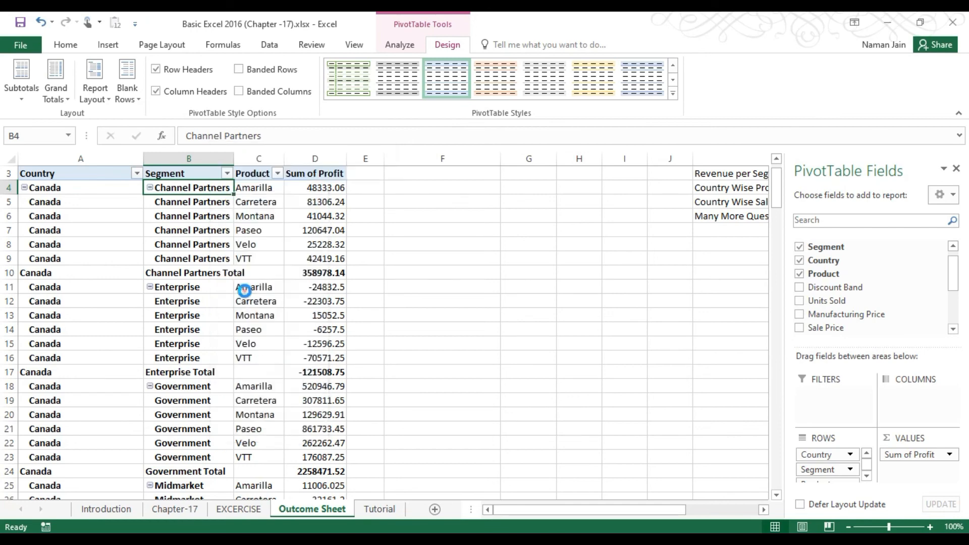
# Step: Move the Product field from the PivotTable's rows to its column labels
pyautogui.click(192, 260)
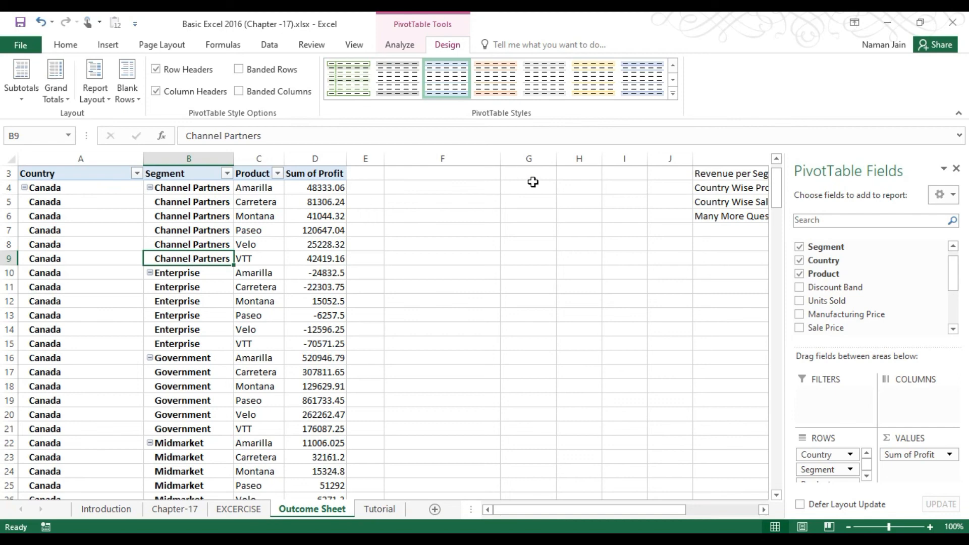
pyautogui.scroll(1, 786, 169)
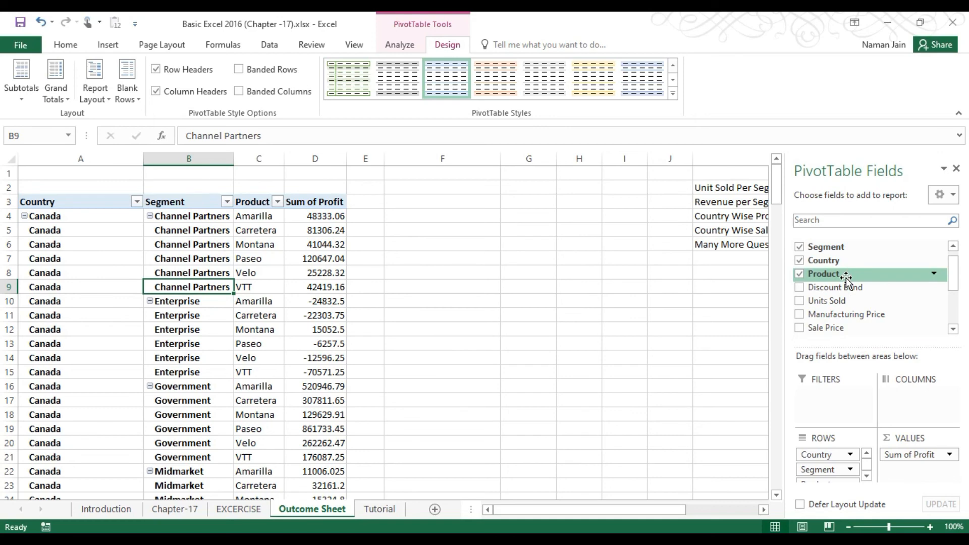
pyautogui.click(868, 477)
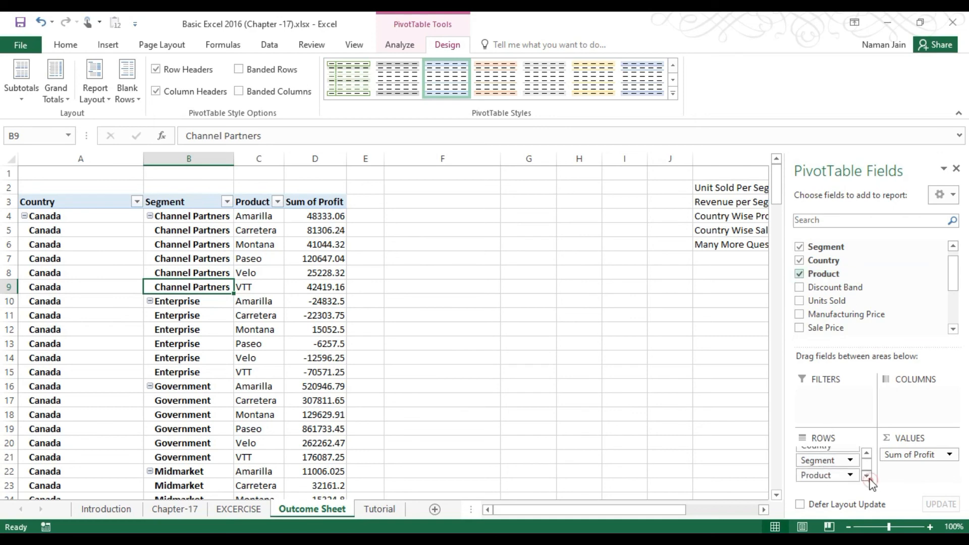
pyautogui.click(851, 476)
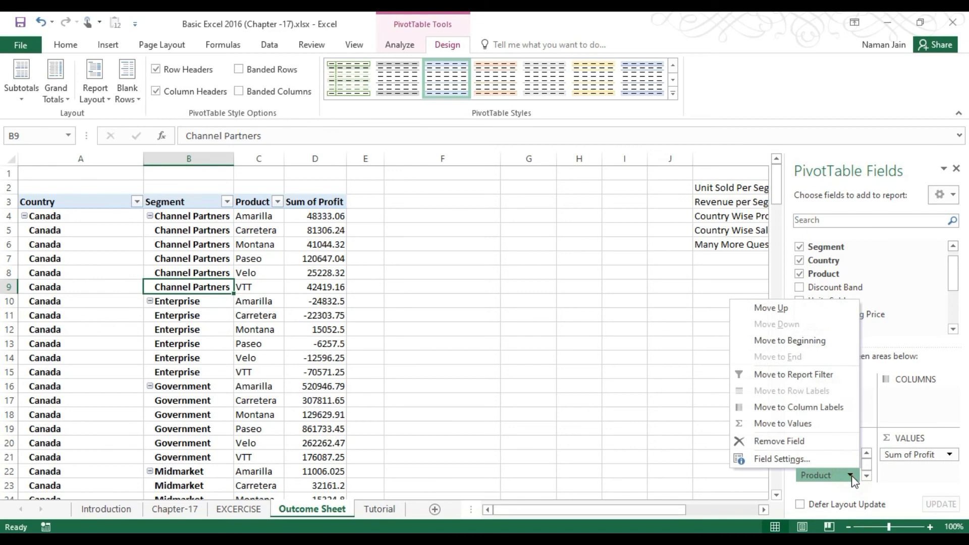
pyautogui.click(804, 408)
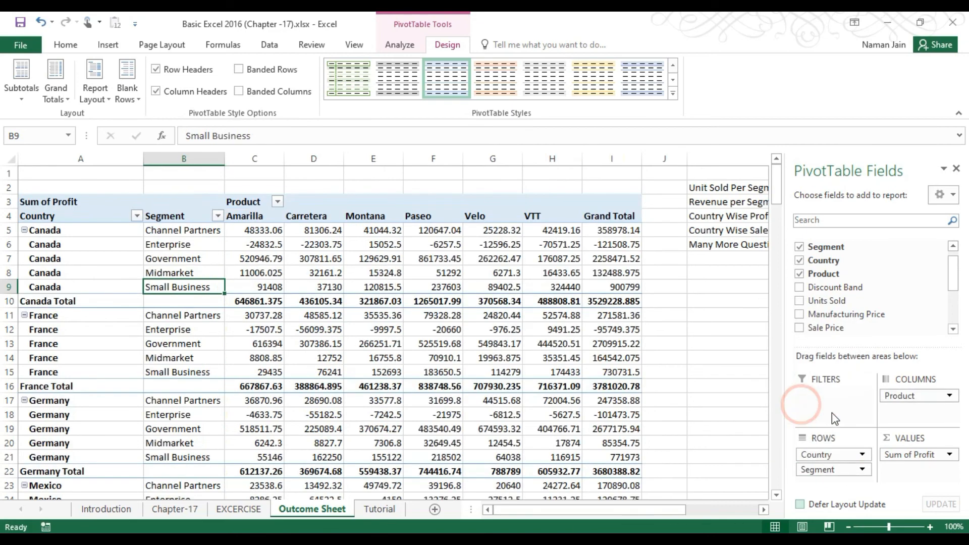
# Step: Examine the Country and Segment row labels and trace the Amarilla column's profits through Canada, France and Germany
pyautogui.click(49, 232)
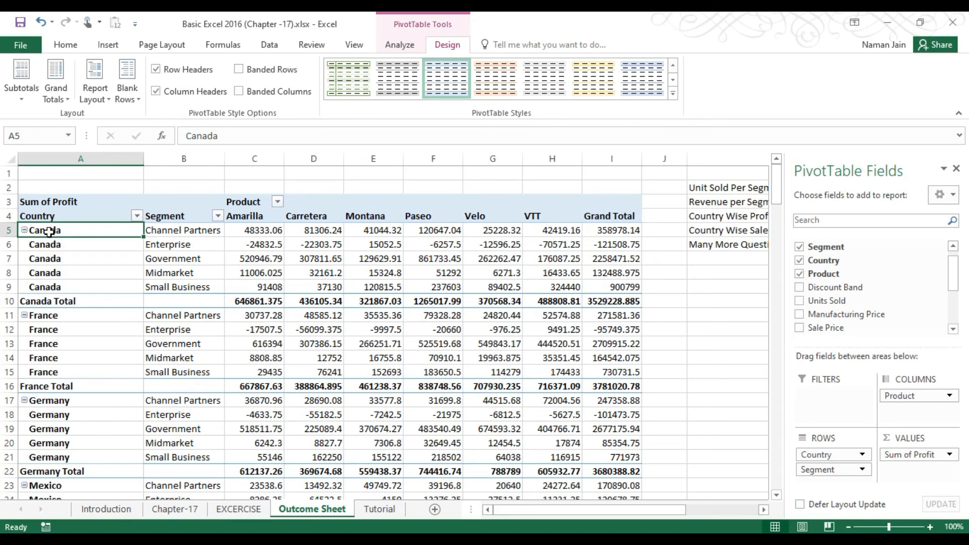
pyautogui.click(186, 233)
pyautogui.click(268, 217)
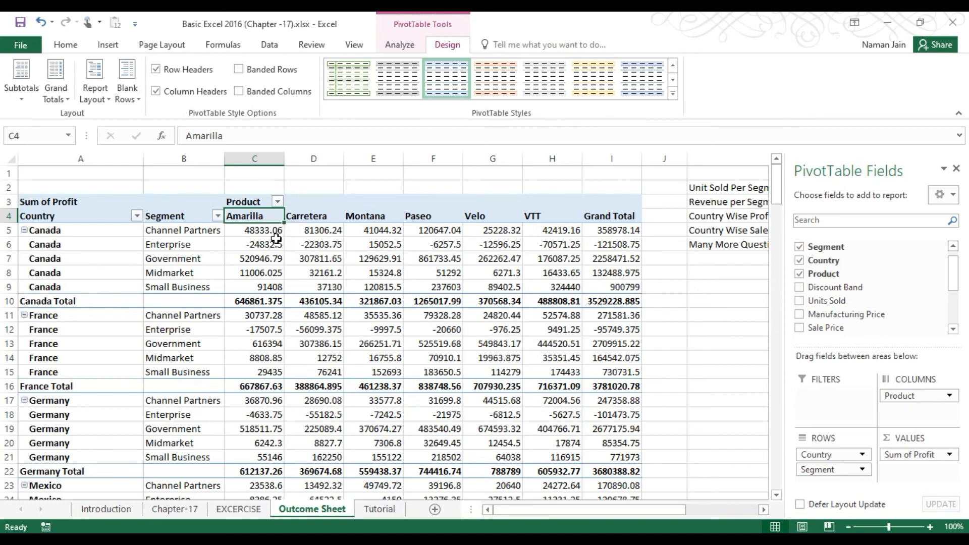
pyautogui.click(254, 244)
pyautogui.click(255, 300)
pyautogui.click(278, 359)
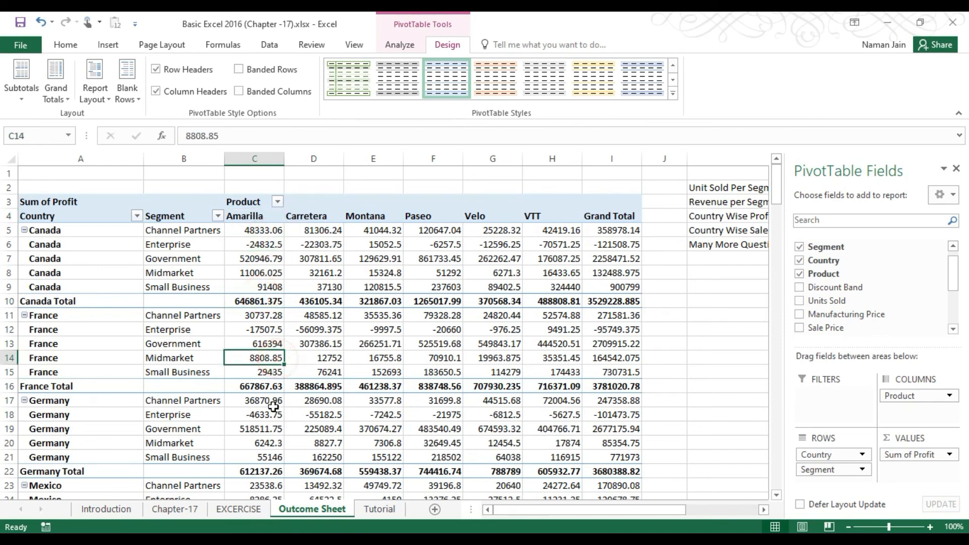
pyautogui.click(273, 402)
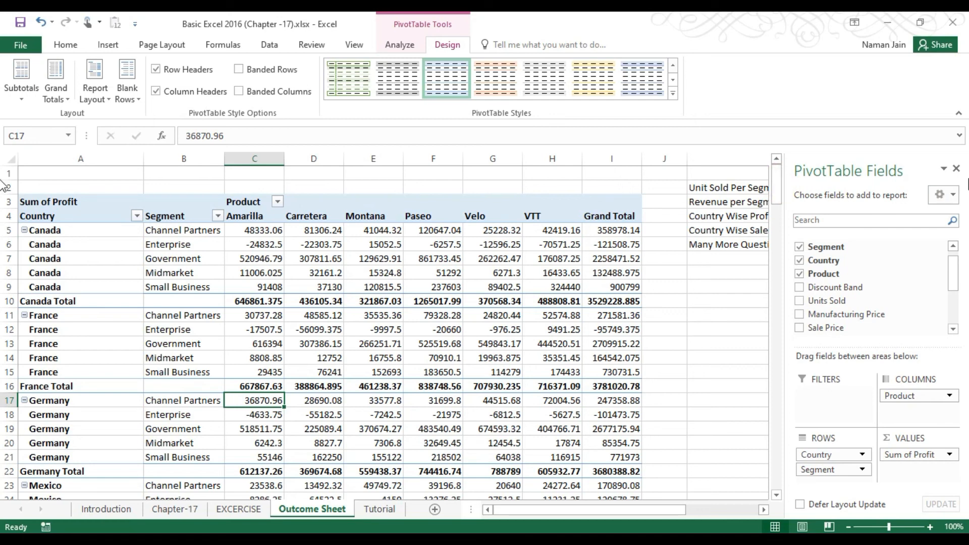
# Step: Remove the Country field from the PivotTable's rows, leaving Segment as the only row field
pyautogui.click(953, 246)
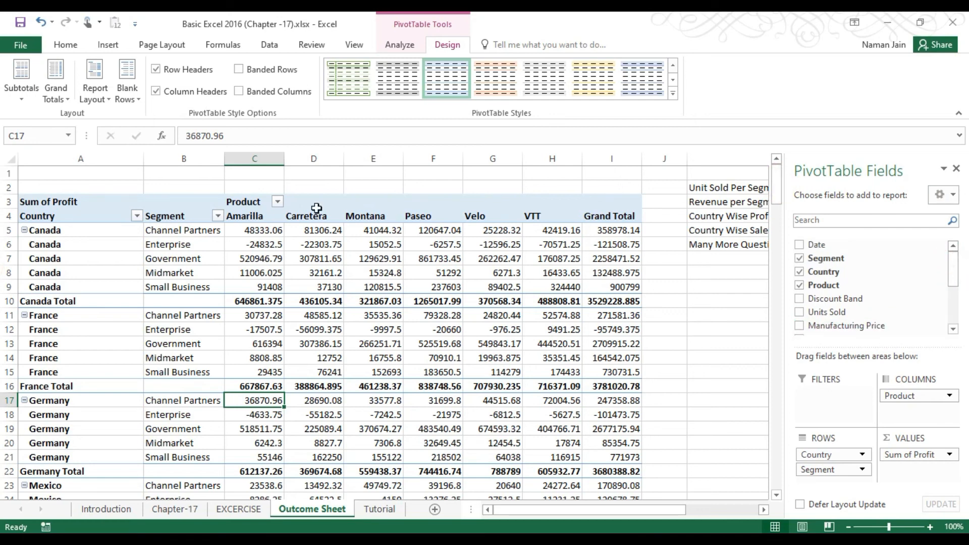
pyautogui.moveTo(64, 231); pyautogui.dragTo(59, 417)
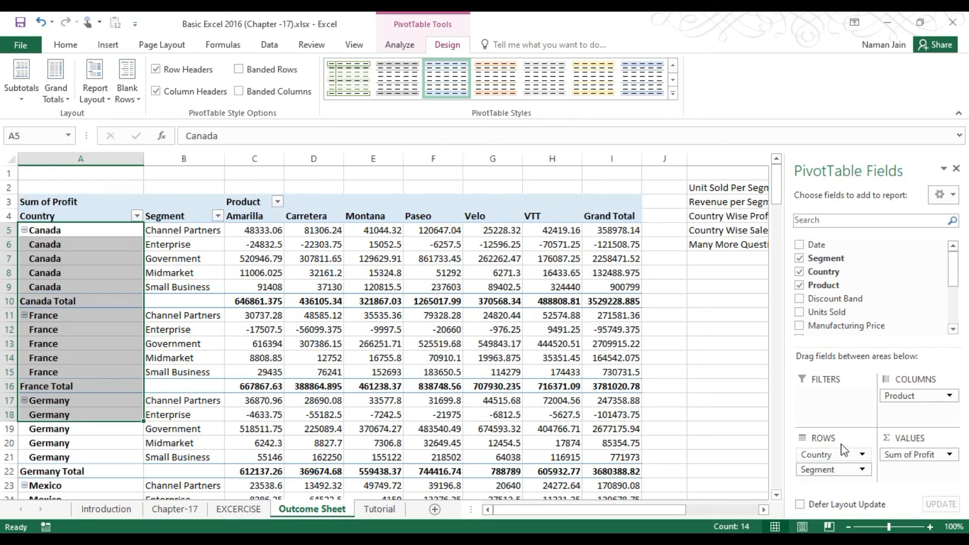
pyautogui.click(863, 455)
pyautogui.click(823, 425)
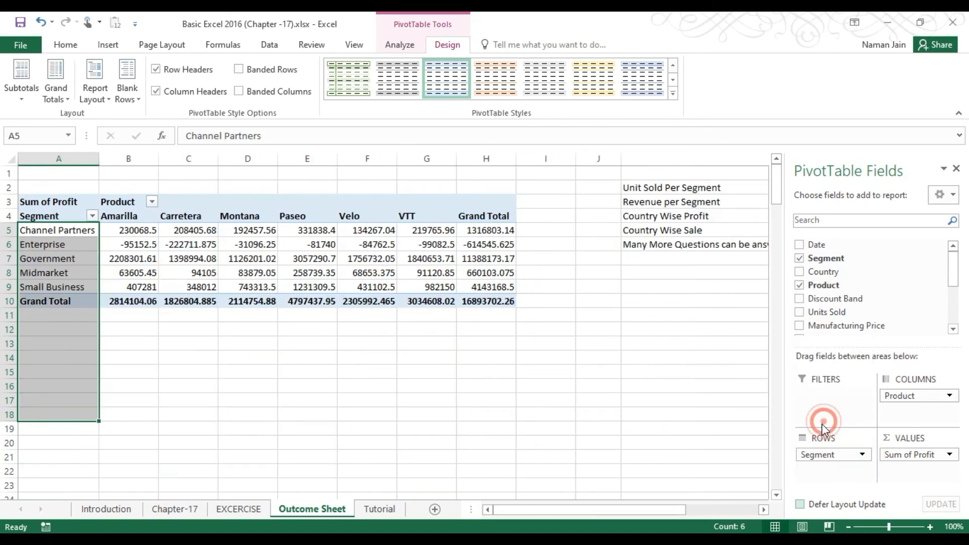
# Step: Check the segment-by-product profit cells and add Country as a report filter
pyautogui.click(166, 245)
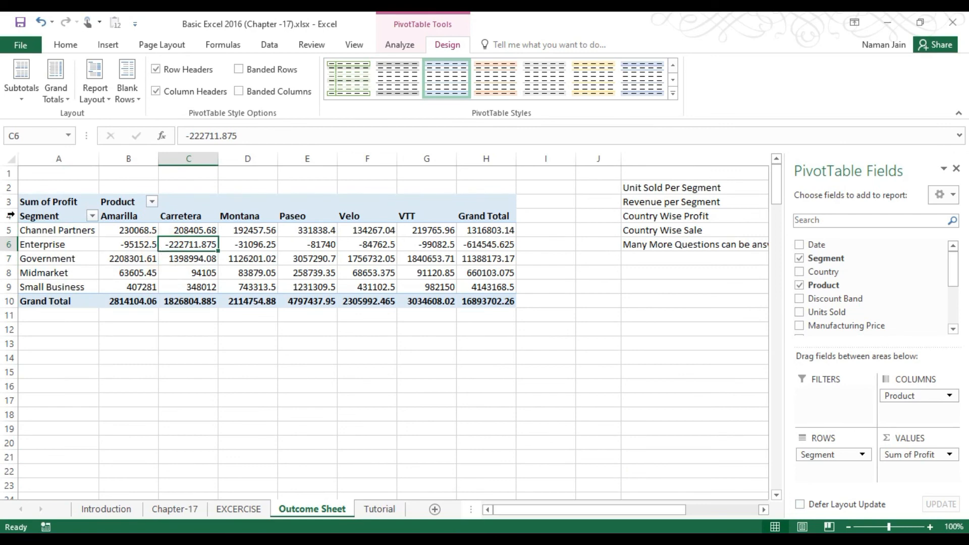
pyautogui.click(54, 208)
pyautogui.click(126, 225)
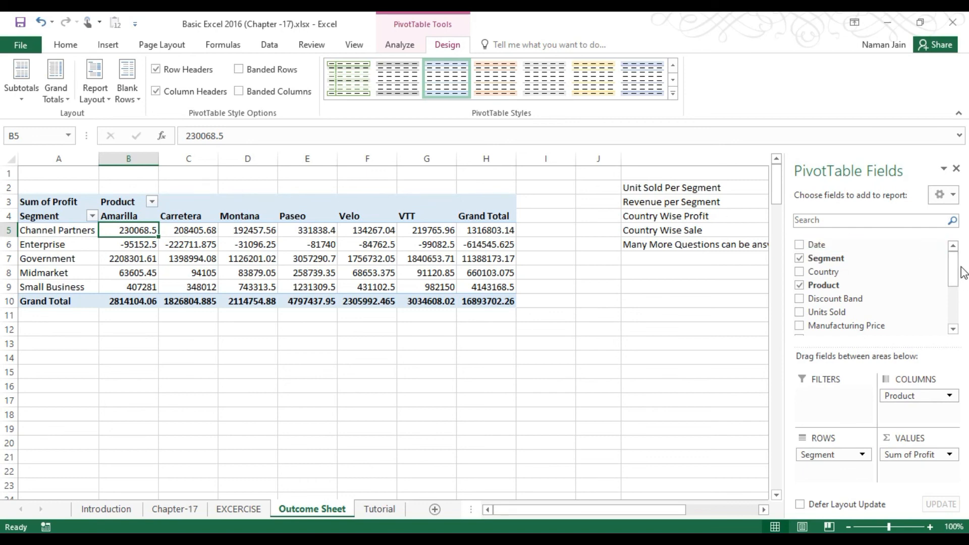
pyautogui.moveTo(828, 272); pyautogui.dragTo(828, 390)
# Step: Filter the PivotTable to Canada with the Country report filter
pyautogui.click(126, 177)
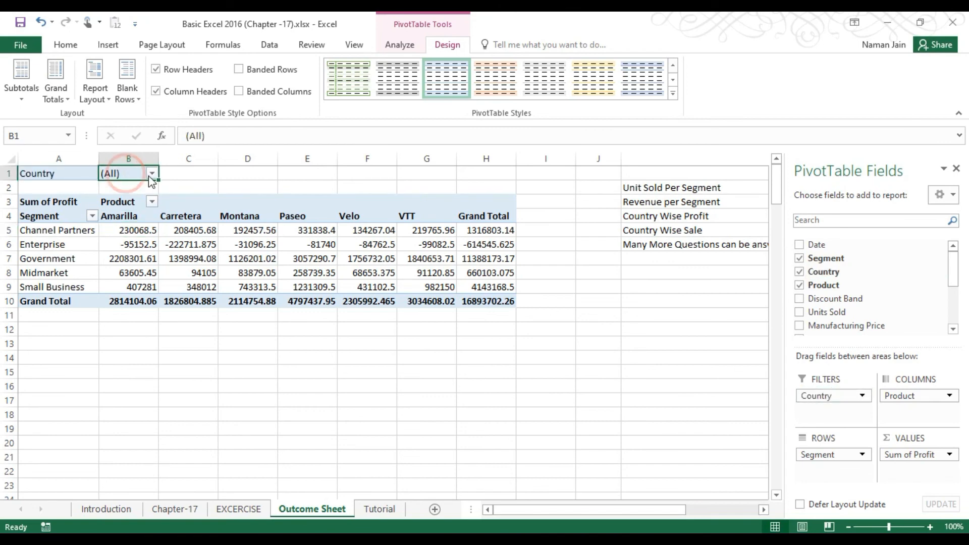
pyautogui.click(151, 174)
pyautogui.click(37, 217)
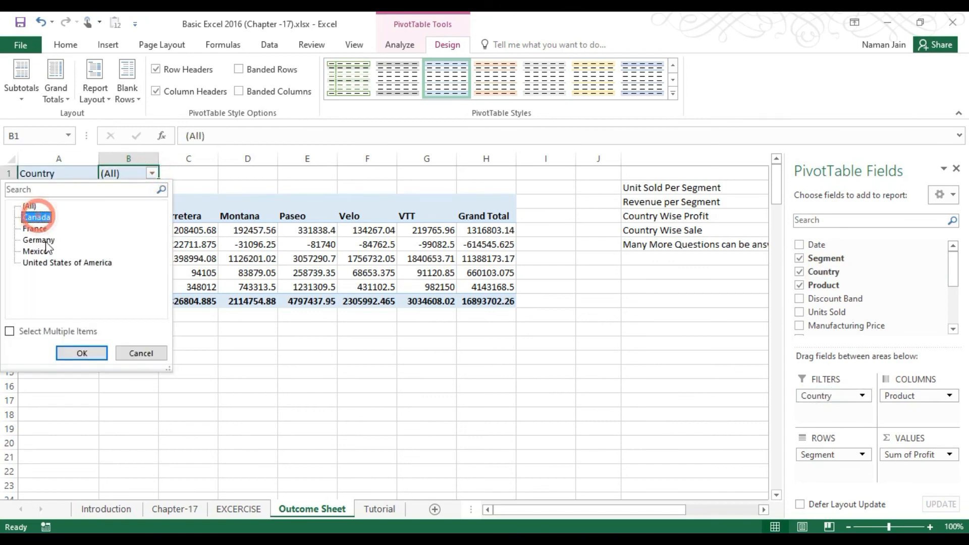
pyautogui.click(81, 353)
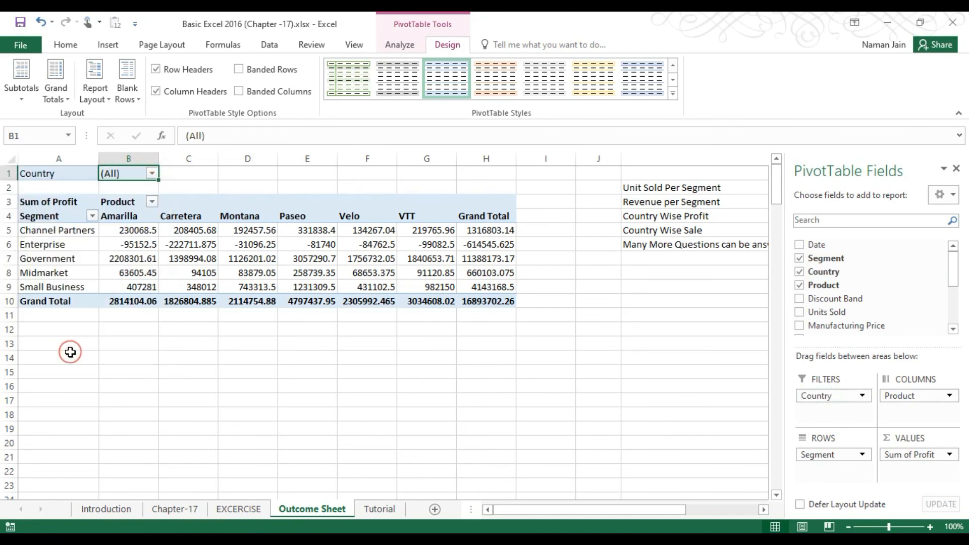
# Step: Examine Canada's profit by segment and product, including the whole table down to the grand totals
pyautogui.click(52, 226)
pyautogui.click(147, 257)
pyautogui.click(362, 271)
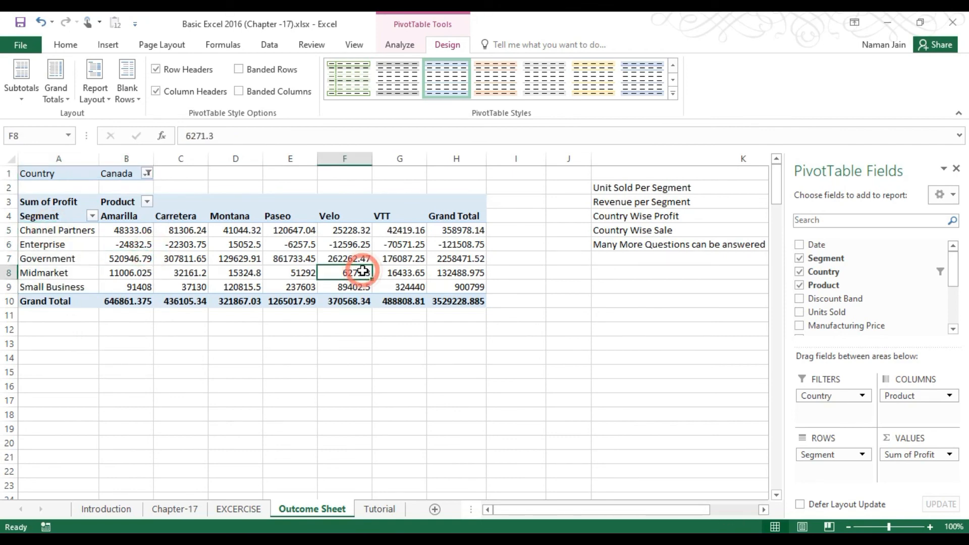
pyautogui.moveTo(363, 271)
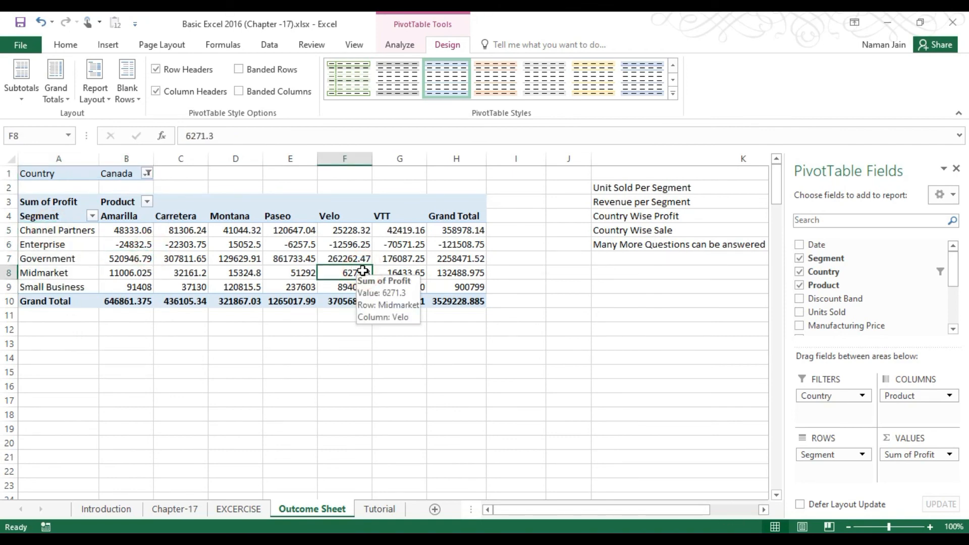
pyautogui.click(61, 202)
pyautogui.moveTo(225, 216); pyautogui.dragTo(462, 300)
pyautogui.moveTo(463, 300)
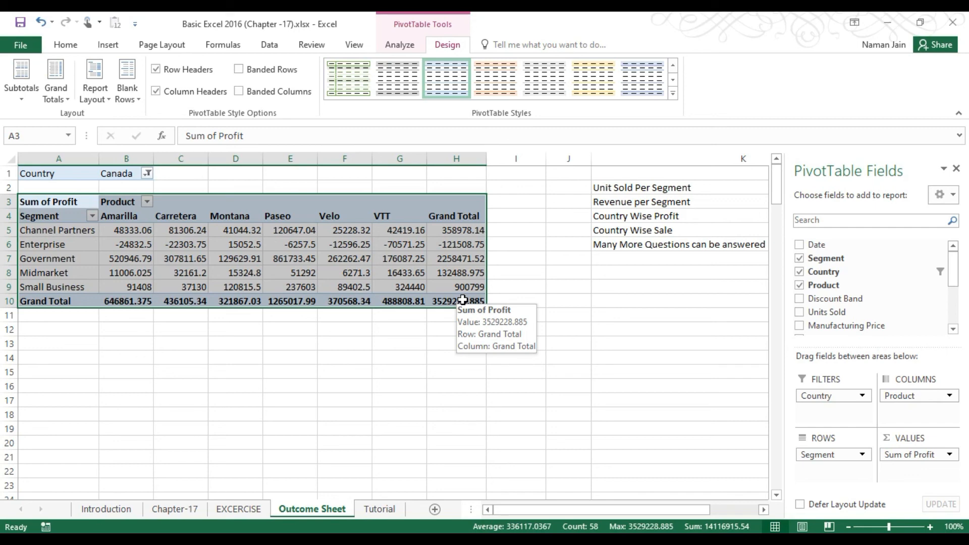
# Step: Switch the Country report filter to France and, from there, to Germany
pyautogui.click(147, 173)
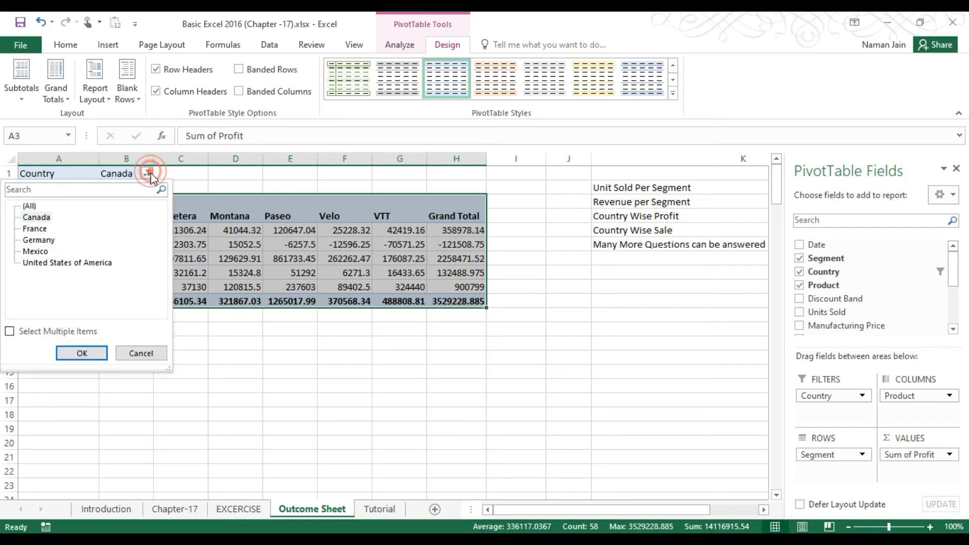
pyautogui.click(34, 228)
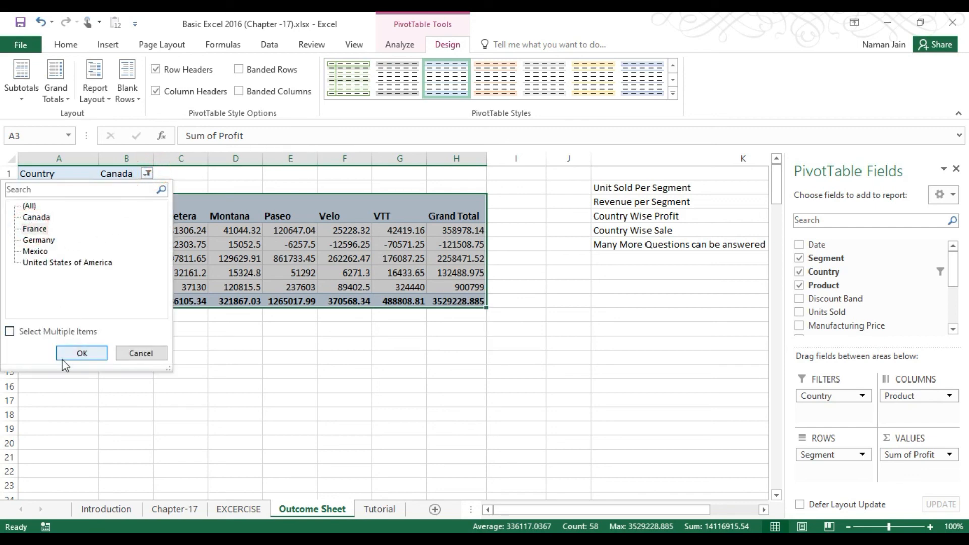
pyautogui.click(63, 357)
pyautogui.click(147, 173)
pyautogui.click(48, 240)
pyautogui.click(78, 353)
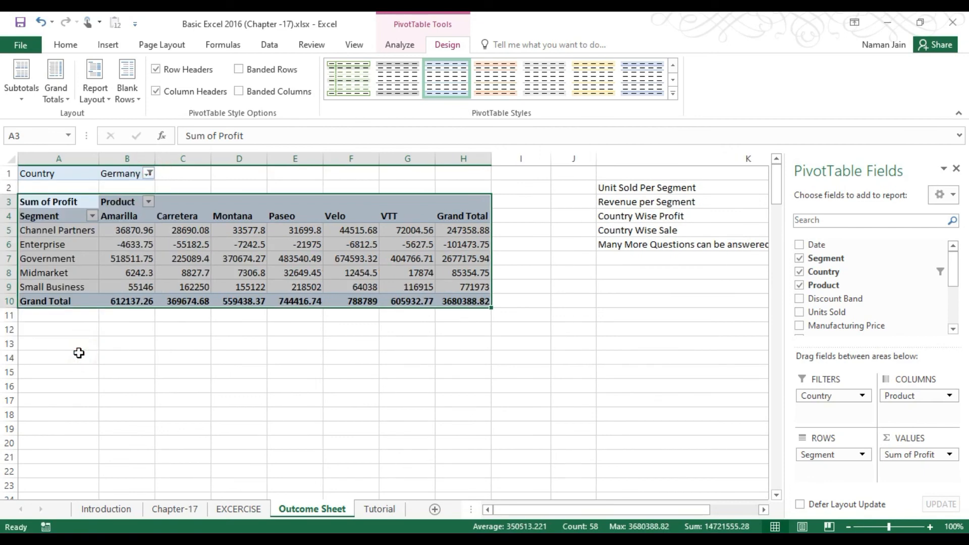